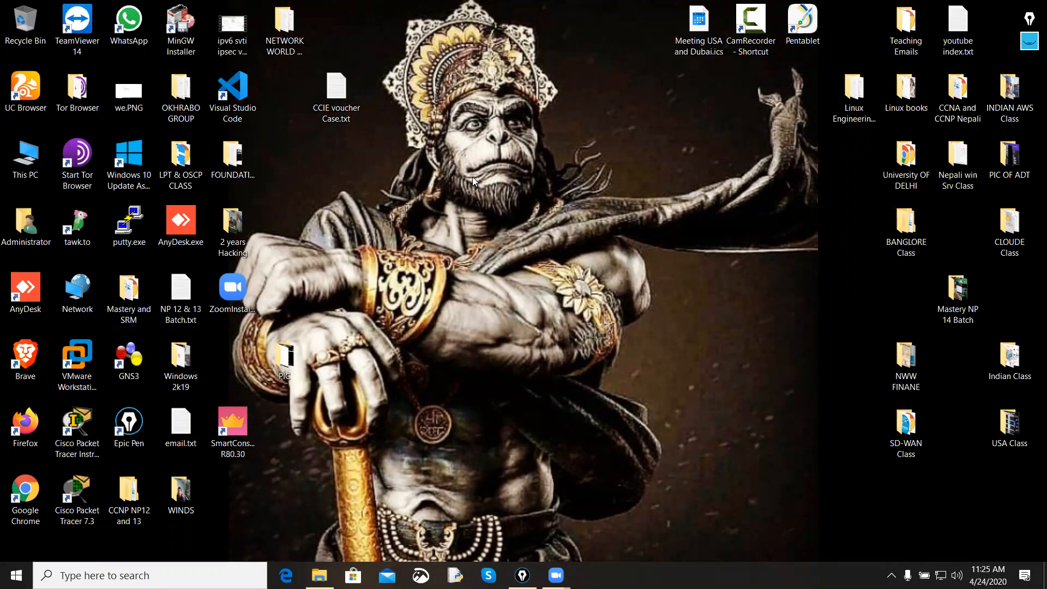
left_click(1029, 40)
mouse_move(1029, 73)
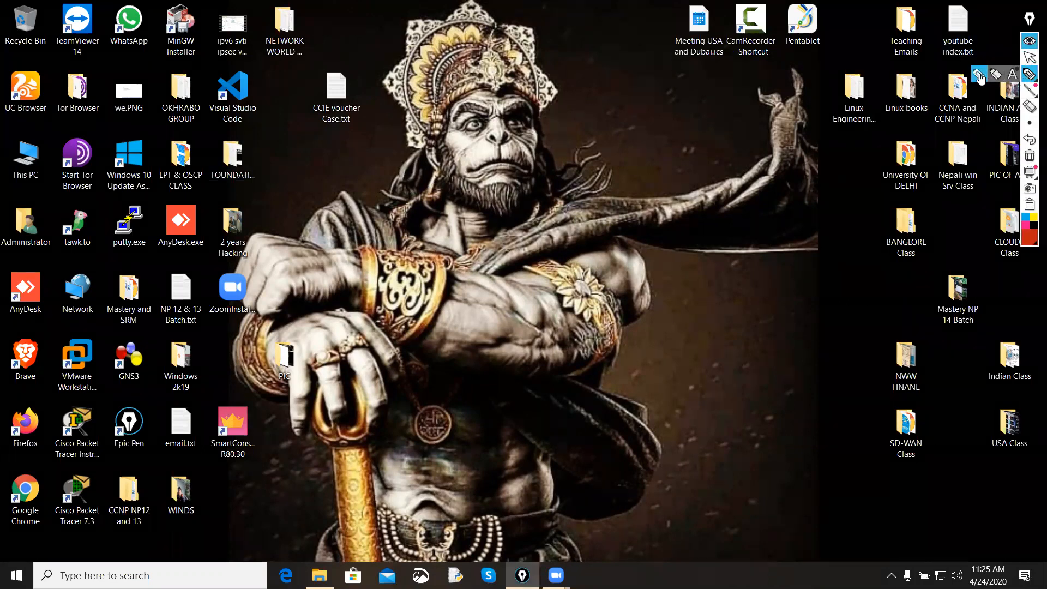
left_click(1028, 40)
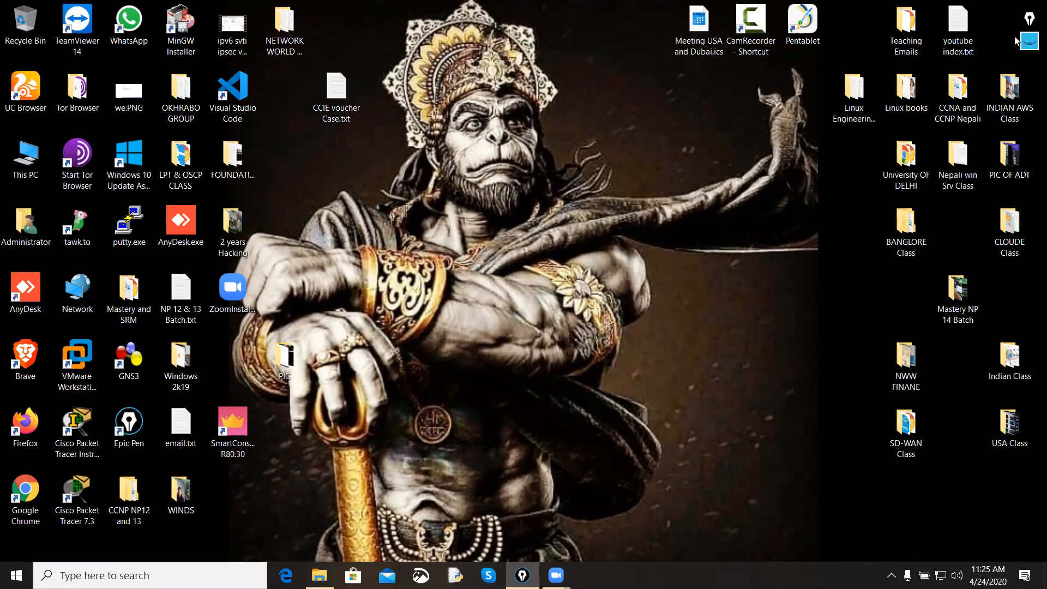
Step: Open a blank Notepad window and maximize it as a whiteboard background
key("super+r")
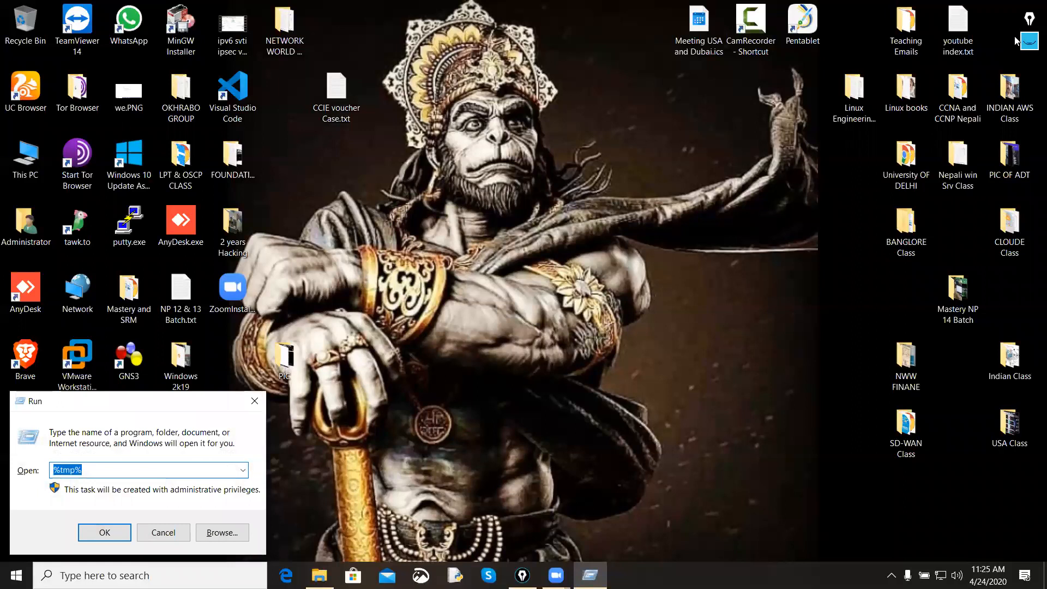
key("Down")
key("Return")
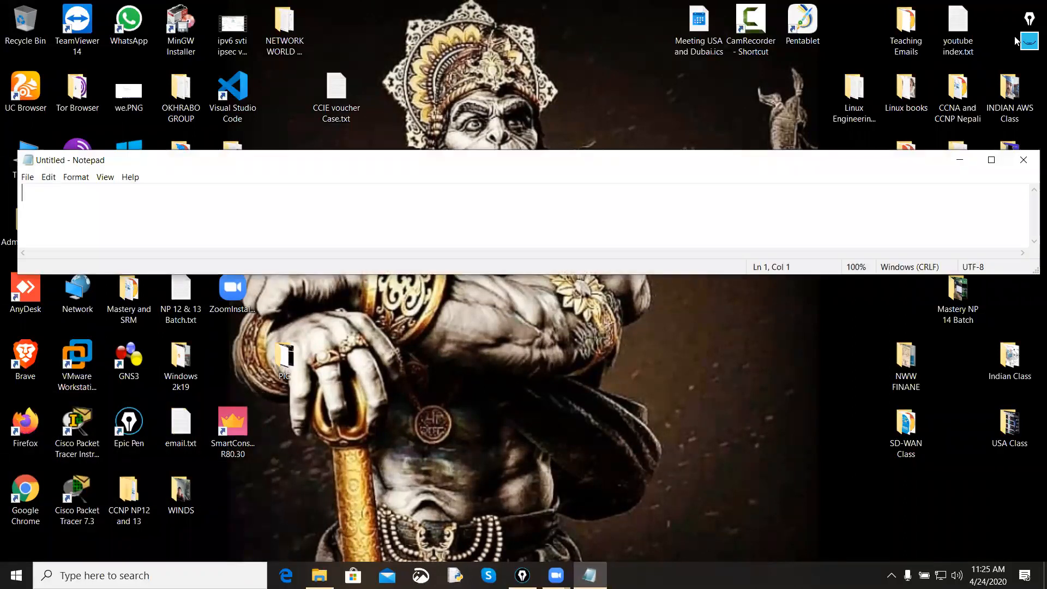
double_click(787, 164)
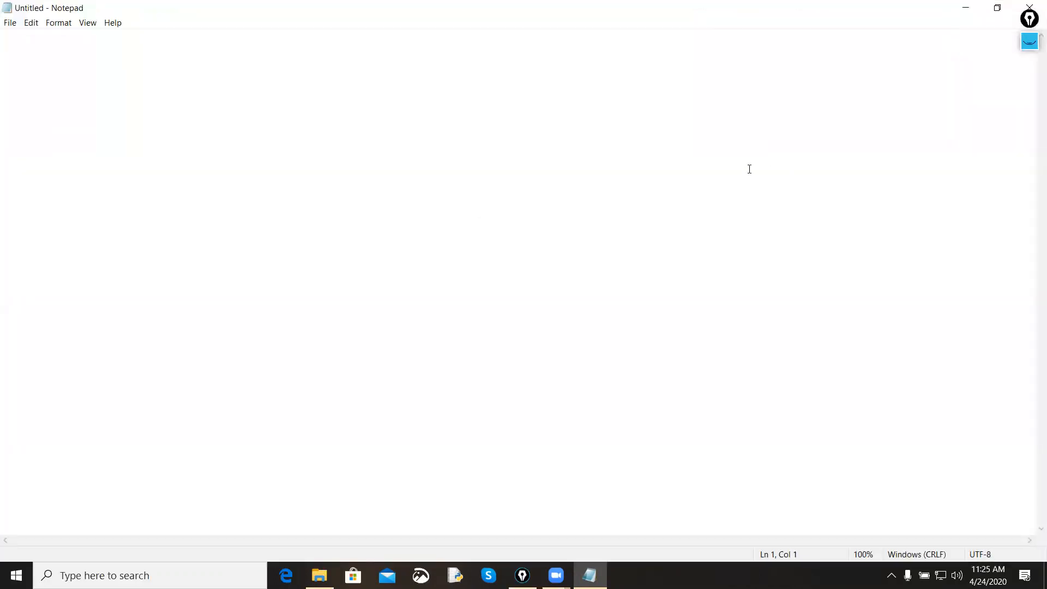
Step: Show the annotation toolbar and handwrite "Kali Linux" in red with an arrow drawn beneath it
left_click(1026, 49)
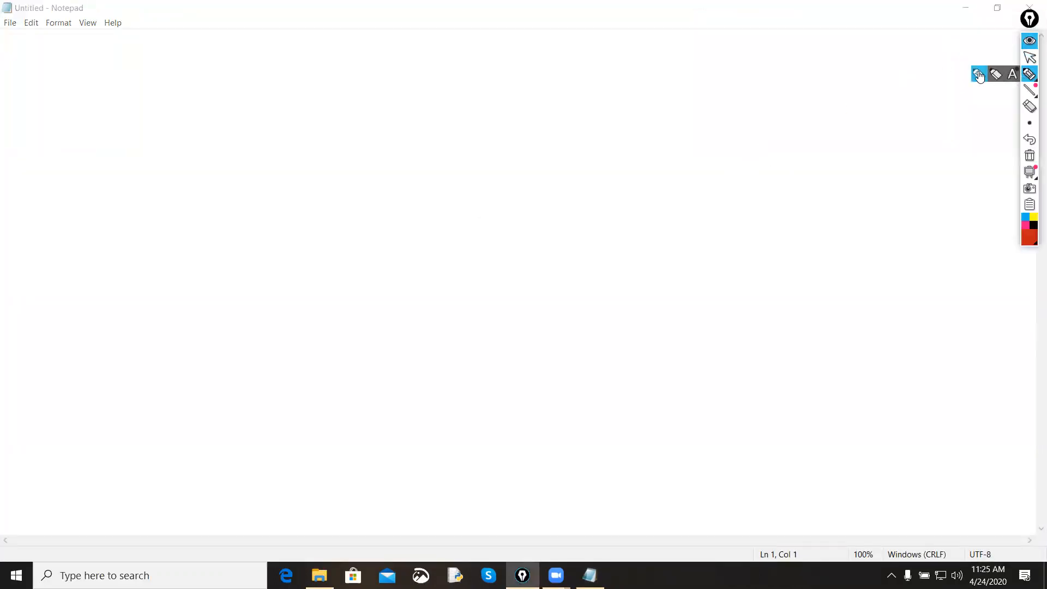
mouse_move(375, 197)
left_mouse_down()
mouse_move(374, 213)
mouse_move(420, 191)
mouse_move(432, 169)
mouse_move(497, 157)
mouse_move(535, 121)
mouse_move(543, 141)
left_mouse_up()
left_click(429, 158)
left_click(475, 133)
left_click_drag(306, 268, 560, 153)
left_click_drag(535, 151, 560, 153)
left_click_drag(559, 153, 534, 179)
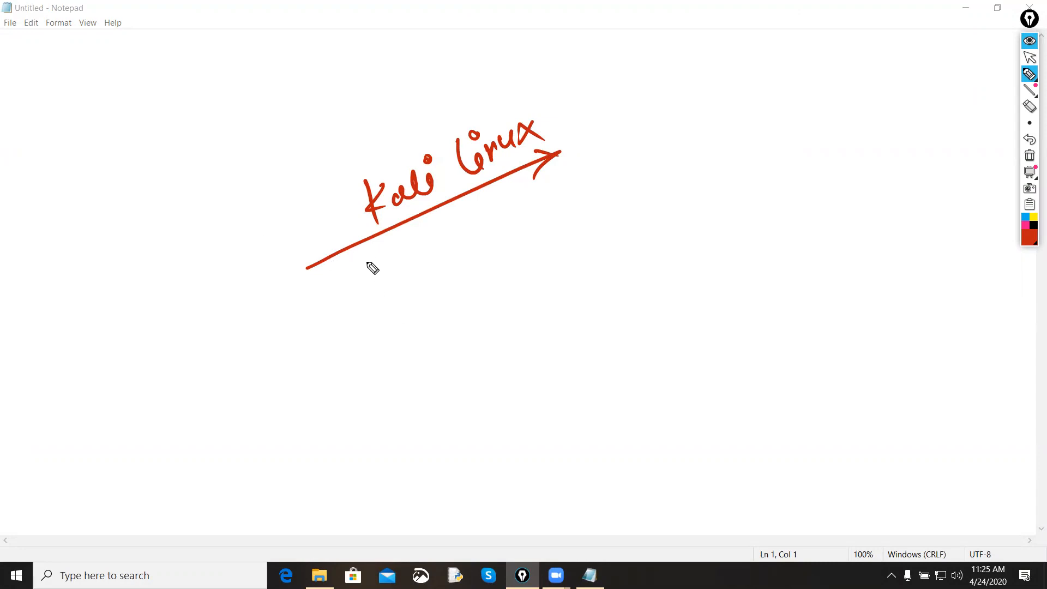
Step: Handwrite "Reverse Engineering" in red below the Kali Linux heading and underline it with a long slanted line
mouse_move(382, 297)
left_mouse_down()
mouse_move(385, 351)
mouse_move(400, 316)
mouse_move(484, 276)
left_mouse_up()
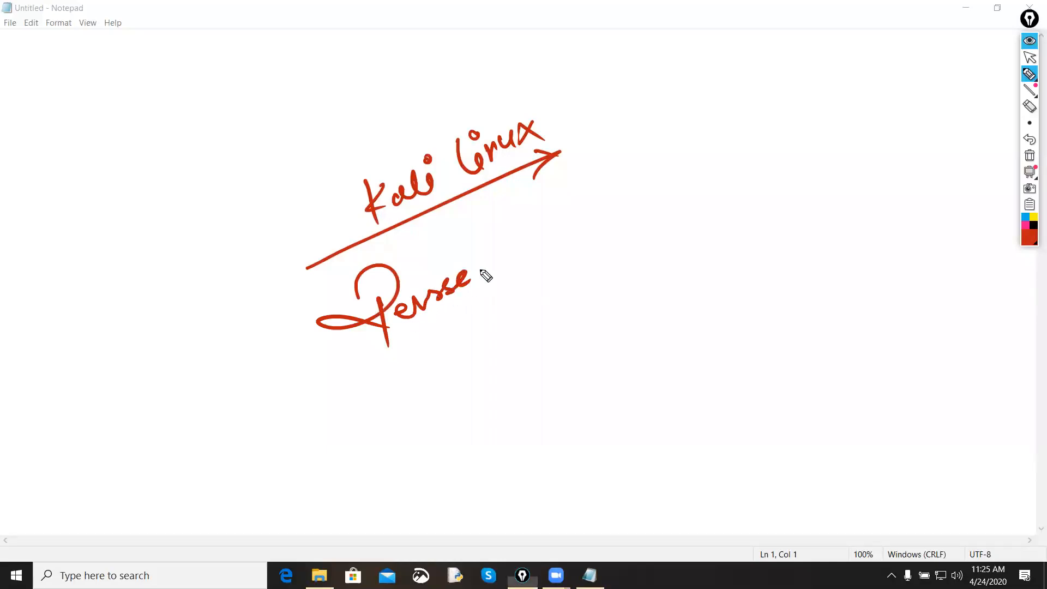
mouse_move(512, 229)
left_mouse_down()
mouse_move(517, 269)
mouse_move(547, 240)
mouse_move(584, 229)
mouse_move(596, 207)
mouse_move(619, 196)
mouse_move(627, 210)
left_mouse_up()
left_click_drag(270, 409, 708, 183)
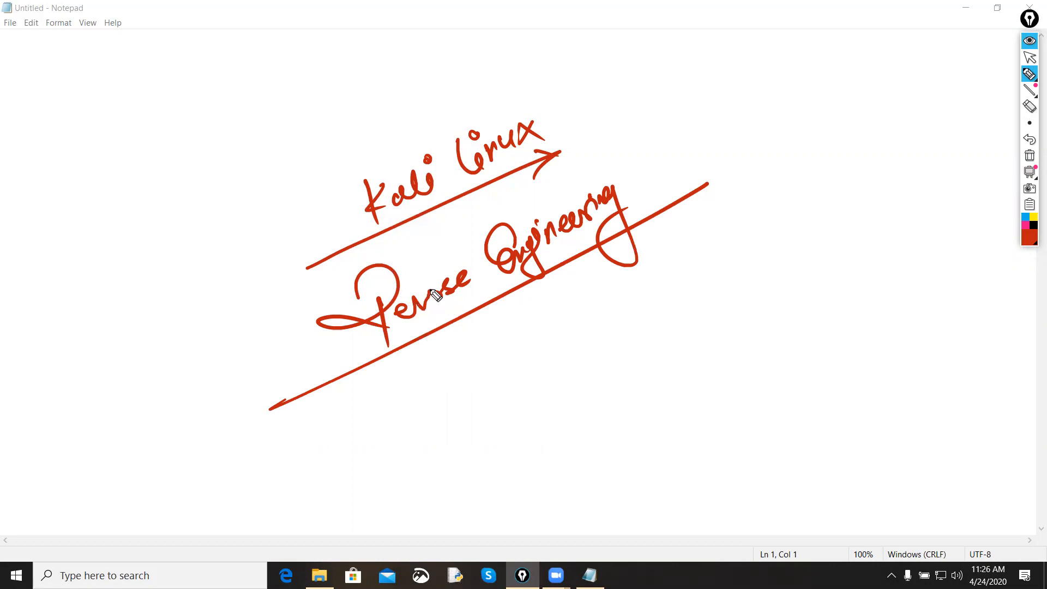
Step: Handwrite "Advanced Pentesting" in red below the Reverse Engineering line
left_click_drag(431, 388, 435, 419)
left_click_drag(447, 364, 451, 407)
mouse_move(455, 384)
left_mouse_down()
mouse_move(529, 363)
mouse_move(584, 320)
mouse_move(599, 372)
mouse_move(643, 306)
mouse_move(666, 316)
mouse_move(698, 276)
mouse_move(713, 276)
mouse_move(715, 323)
mouse_move(728, 327)
left_mouse_up()
left_click_drag(741, 272, 737, 283)
Step: Add tick marks at both ends of Reverse Engineering and Advanced Pentesting, and circle the Kali Linux heading
left_click_drag(286, 309, 316, 311)
left_click_drag(645, 170, 690, 152)
left_click_drag(732, 246, 768, 230)
left_click_drag(326, 428, 337, 434)
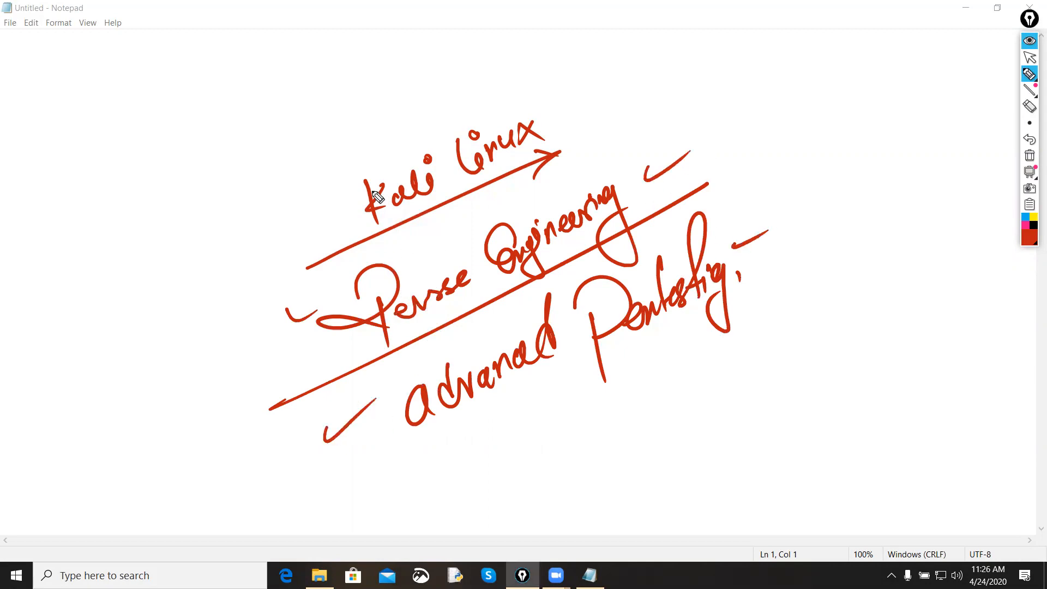
left_click_drag(565, 109, 354, 138)
left_click_drag(324, 196, 499, 88)
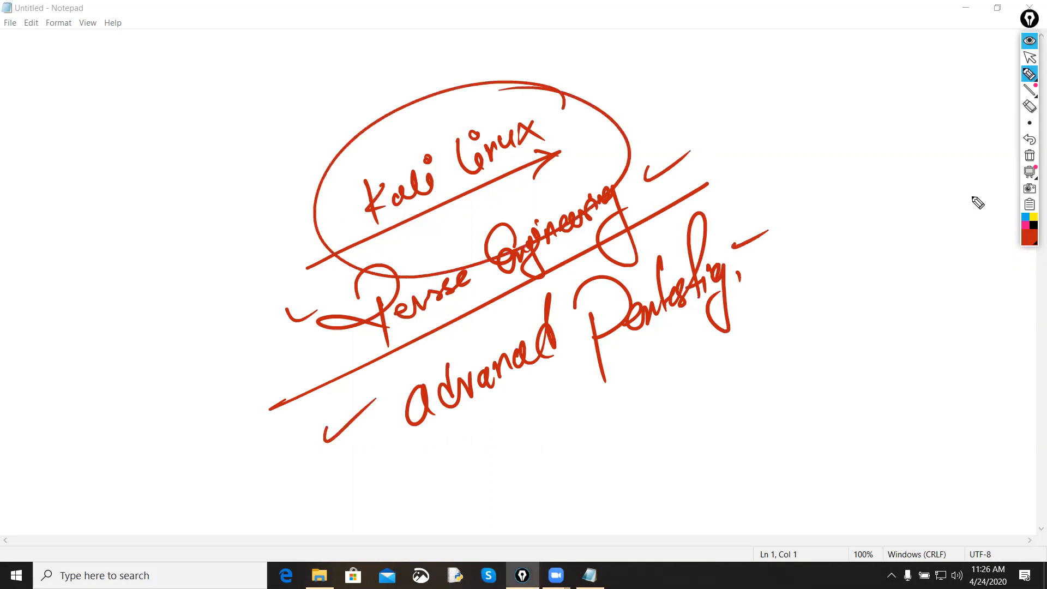
Step: Handwrite "Offensive Security" in black beside the Kali Linux circle and draw a circle around it
left_click(1034, 226)
mouse_move(106, 182)
left_mouse_down()
mouse_move(187, 152)
mouse_move(248, 98)
left_mouse_up()
left_click(155, 242)
mouse_move(163, 235)
left_mouse_down()
mouse_move(203, 227)
mouse_move(228, 176)
mouse_move(243, 172)
mouse_move(269, 233)
mouse_move(149, 329)
mouse_move(268, 113)
left_mouse_up()
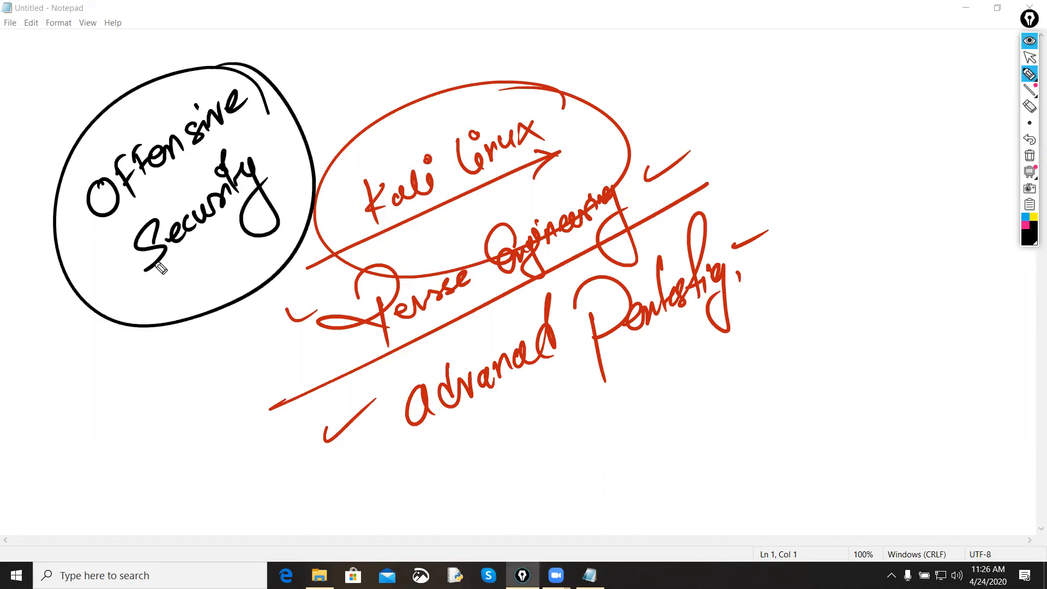
Step: Handwrite "USA" and "Company" in black below Offensive Security, separated by a slanted line
mouse_move(87, 418)
left_mouse_down()
mouse_move(153, 410)
mouse_move(186, 393)
mouse_move(197, 401)
left_mouse_up()
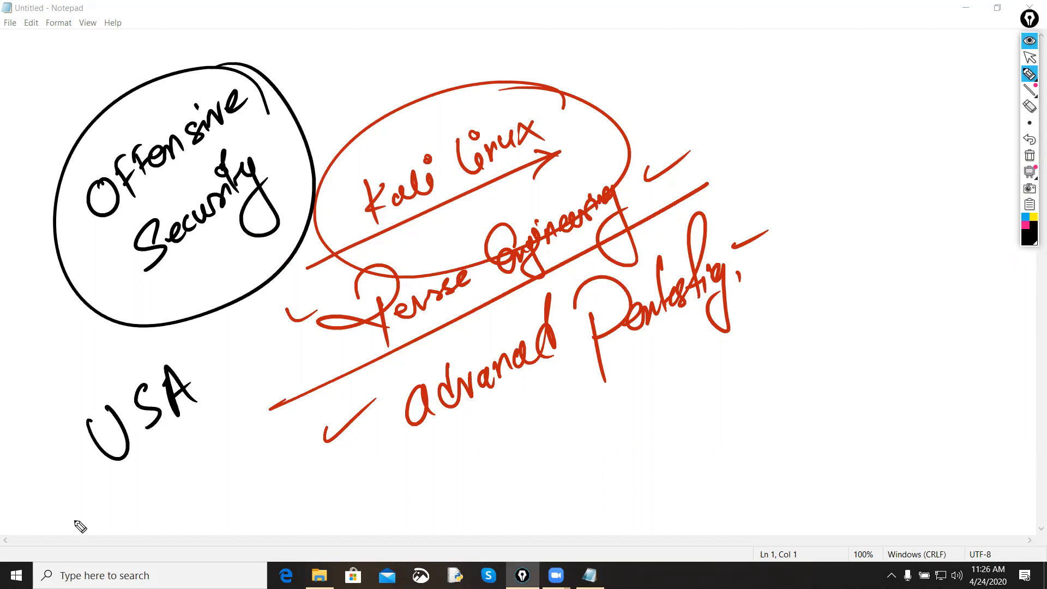
left_click_drag(46, 550, 252, 381)
mouse_move(158, 495)
left_mouse_down()
mouse_move(161, 515)
mouse_move(224, 482)
mouse_move(259, 435)
mouse_move(274, 451)
left_mouse_up()
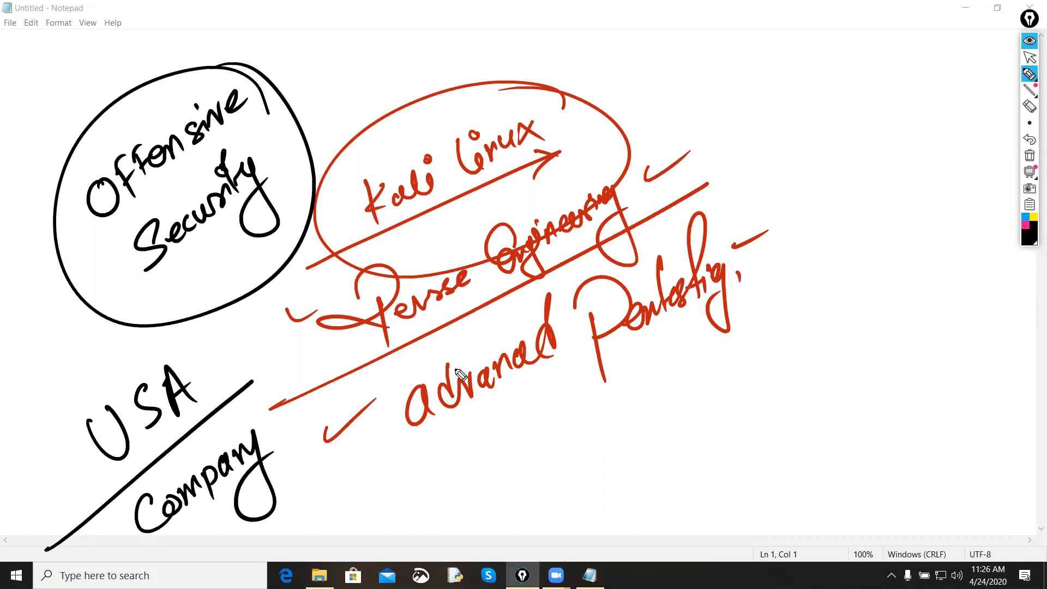
Step: Tick the Offensive Security circle in pink and handwrite the circled years "2013" and "2020"
left_click(1025, 226)
mouse_move(34, 322)
left_mouse_down()
mouse_move(80, 319)
mouse_move(113, 274)
left_mouse_up()
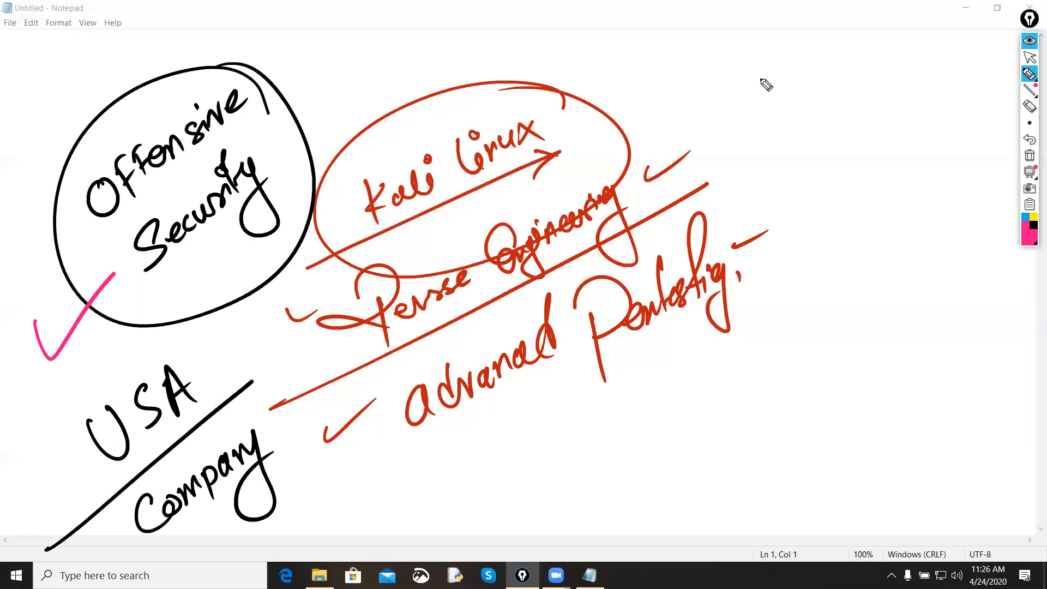
mouse_move(740, 79)
left_mouse_down()
mouse_move(761, 97)
mouse_move(776, 79)
mouse_move(809, 101)
left_mouse_up()
mouse_move(832, 83)
left_mouse_down()
mouse_move(750, 115)
mouse_move(795, 56)
left_mouse_up()
left_click_drag(797, 174, 822, 192)
mouse_move(837, 173)
left_mouse_down()
mouse_move(879, 191)
mouse_move(889, 176)
left_mouse_up()
mouse_move(906, 158)
left_mouse_down()
mouse_move(895, 155)
mouse_move(916, 166)
left_mouse_up()
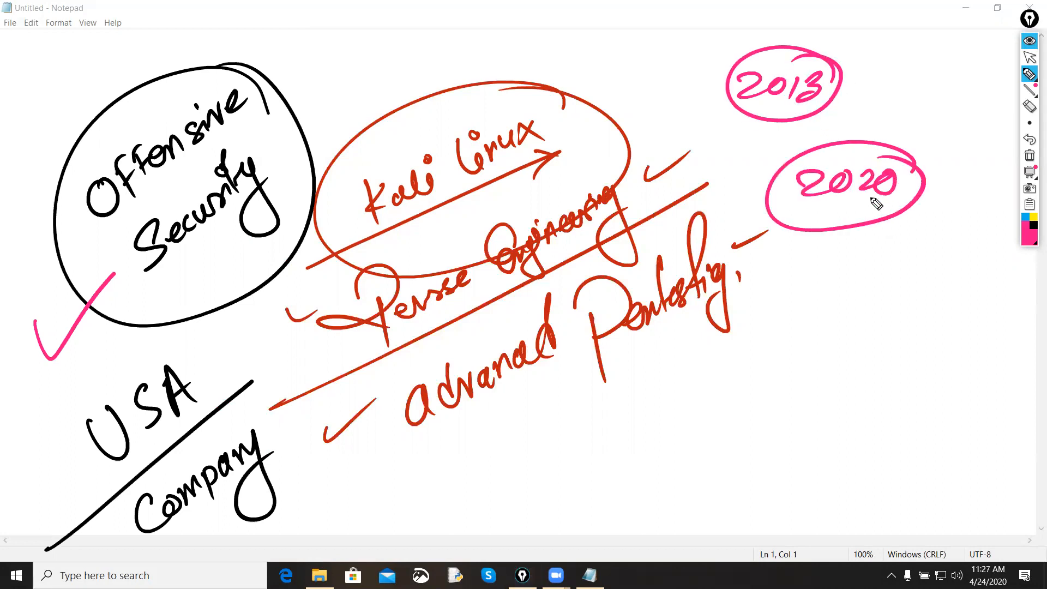
Step: Handwrite "They" in pink below the circled 2020 and underline it
left_click_drag(781, 275, 824, 256)
mouse_move(813, 260)
left_mouse_down()
mouse_move(801, 314)
mouse_move(884, 262)
mouse_move(871, 297)
left_mouse_up()
left_click_drag(762, 322, 905, 281)
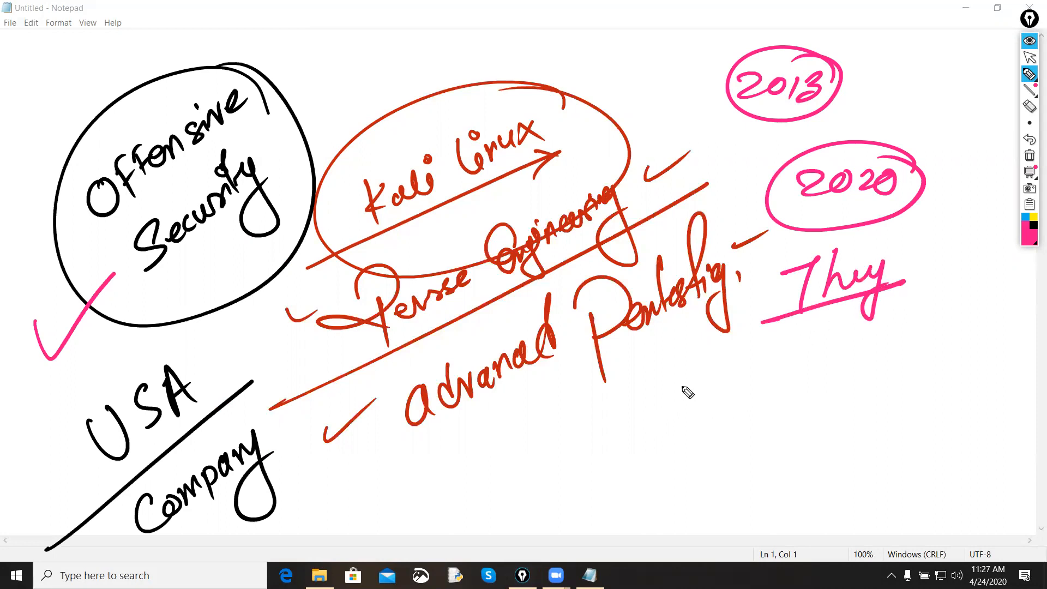
Step: Handwrite "2020 1 B" in pink below the word They and circle it
mouse_move(627, 418)
left_mouse_down()
mouse_move(656, 426)
mouse_move(654, 440)
left_mouse_up()
mouse_move(674, 417)
left_mouse_down()
mouse_move(714, 426)
mouse_move(731, 398)
mouse_move(781, 410)
left_mouse_up()
left_click_drag(768, 416, 805, 404)
mouse_move(813, 377)
left_mouse_down()
mouse_move(835, 393)
mouse_move(820, 405)
left_mouse_up()
mouse_move(833, 411)
left_mouse_down()
mouse_move(853, 369)
mouse_move(839, 412)
left_mouse_up()
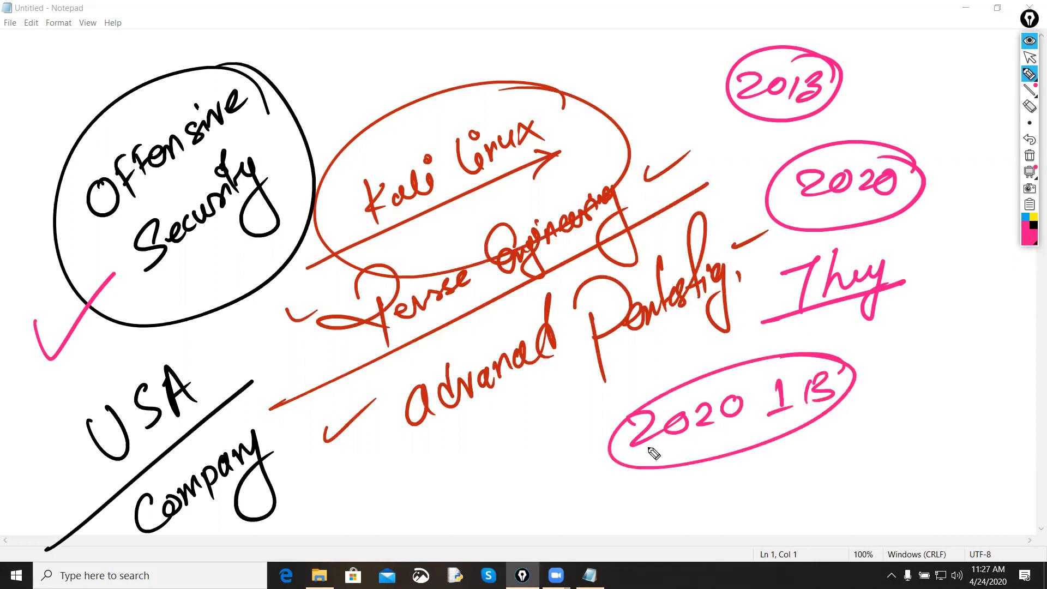
Step: Handwrite "Kali Linux" in pink beside the circled 2020 1 B, with an arrow beneath and brackets around "Linux"
mouse_move(884, 354)
left_mouse_down()
mouse_move(887, 392)
mouse_move(965, 371)
mouse_move(967, 331)
left_mouse_up()
mouse_move(879, 424)
left_mouse_down()
mouse_move(901, 428)
mouse_move(950, 406)
mouse_move(974, 431)
left_mouse_up()
left_click_drag(974, 405, 955, 432)
left_click_drag(872, 467, 974, 453)
left_click_drag(954, 445, 950, 471)
left_click_drag(991, 384, 982, 460)
left_click_drag(861, 406, 857, 480)
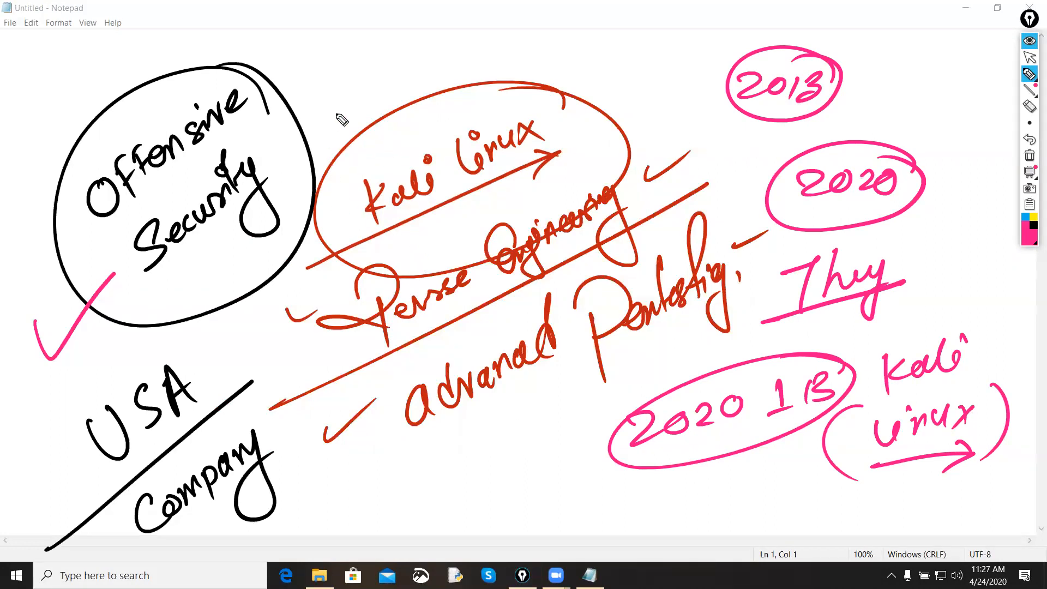
Step: Draw bracket strokes around the Offensive Security circle, then clear all annotations from the page
left_click_drag(342, 95, 293, 301)
left_click_drag(317, 98, 350, 90)
left_click_drag(258, 312, 324, 289)
left_click(1030, 156)
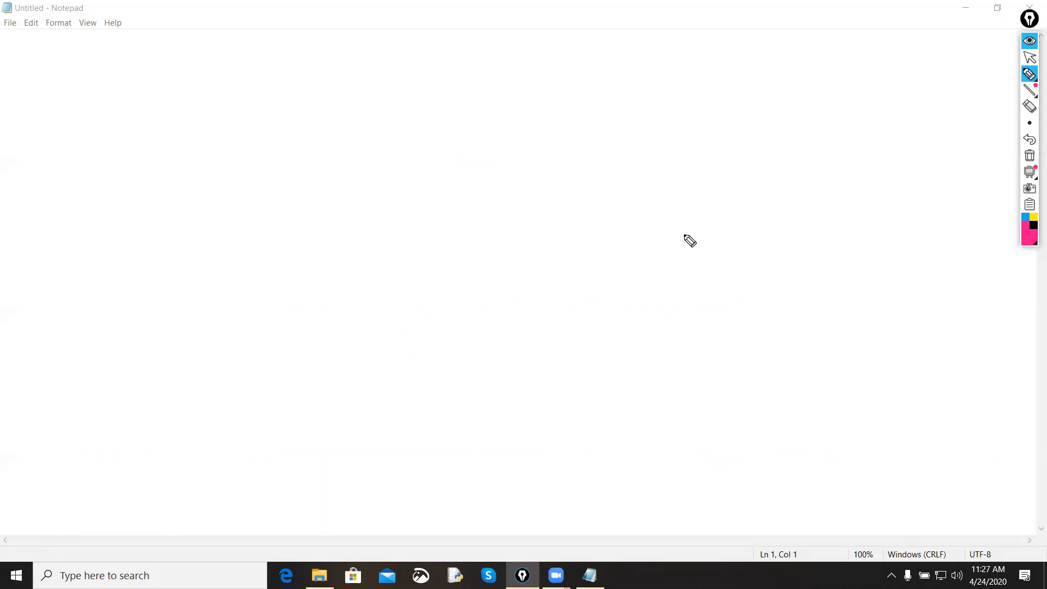
Step: Handwrite the question "is Kali Linux is illigal" in black, slanting upward, with an arrow mark in front
left_click(1034, 228)
left_click_drag(60, 271, 80, 272)
left_click_drag(64, 255, 64, 304)
left_click_drag(124, 247, 137, 262)
mouse_move(124, 224)
left_mouse_down()
mouse_move(116, 231)
mouse_move(134, 249)
left_mouse_up()
left_click_drag(162, 212, 176, 223)
mouse_move(203, 200)
left_mouse_down()
mouse_move(215, 188)
mouse_move(225, 203)
left_mouse_up()
left_click(215, 176)
left_click(256, 149)
mouse_move(237, 156)
left_mouse_down()
mouse_move(252, 174)
mouse_move(279, 149)
mouse_move(290, 155)
left_mouse_up()
left_click_drag(292, 137, 312, 144)
mouse_move(308, 127)
left_mouse_down()
mouse_move(300, 153)
mouse_move(326, 133)
left_mouse_up()
left_click(320, 111)
mouse_move(336, 108)
left_mouse_down()
mouse_move(337, 127)
mouse_move(378, 108)
left_mouse_up()
left_click(364, 88)
mouse_move(375, 78)
left_mouse_down()
mouse_move(433, 97)
mouse_move(421, 88)
left_mouse_up()
left_click(402, 66)
left_click_drag(433, 64, 446, 70)
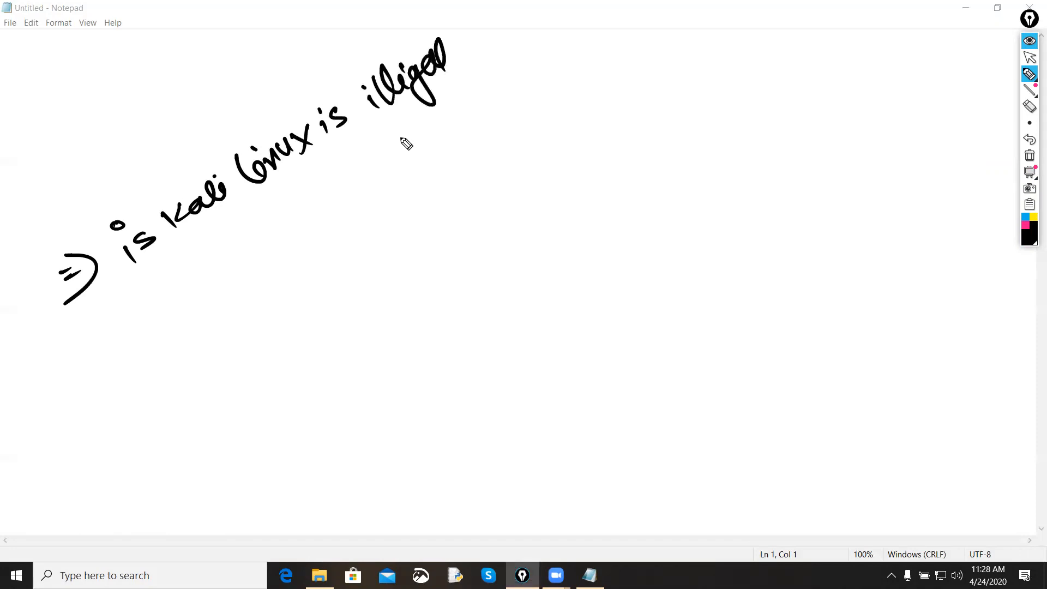
Step: Underline the question with a long slanted line and handwrite a circled "no" beneath it
left_click_drag(43, 334, 516, 59)
left_click_drag(192, 321, 212, 341)
left_click_drag(240, 307, 224, 281)
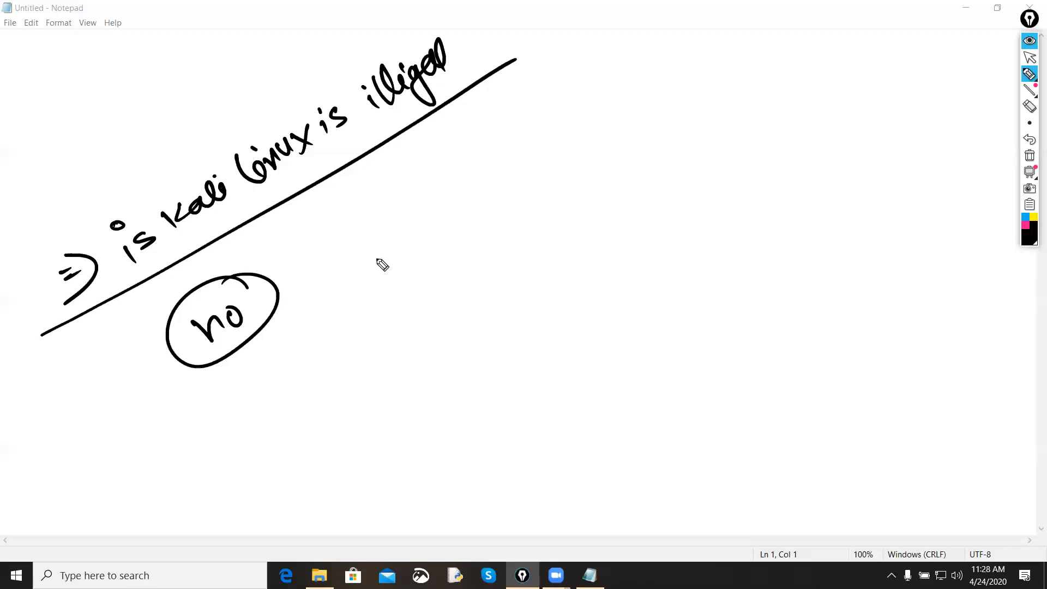
Step: Handwrite "Hackers", "Pentester" and "Security Professional" below the question, with arrows under the first two
mouse_move(383, 250)
left_mouse_down()
mouse_move(407, 262)
mouse_move(425, 240)
mouse_move(440, 244)
mouse_move(503, 206)
mouse_move(460, 255)
mouse_move(474, 271)
left_mouse_up()
mouse_move(402, 325)
left_mouse_down()
mouse_move(411, 355)
mouse_move(435, 329)
mouse_move(478, 322)
mouse_move(493, 295)
mouse_move(535, 292)
mouse_move(524, 278)
left_mouse_up()
left_click_drag(394, 390, 560, 314)
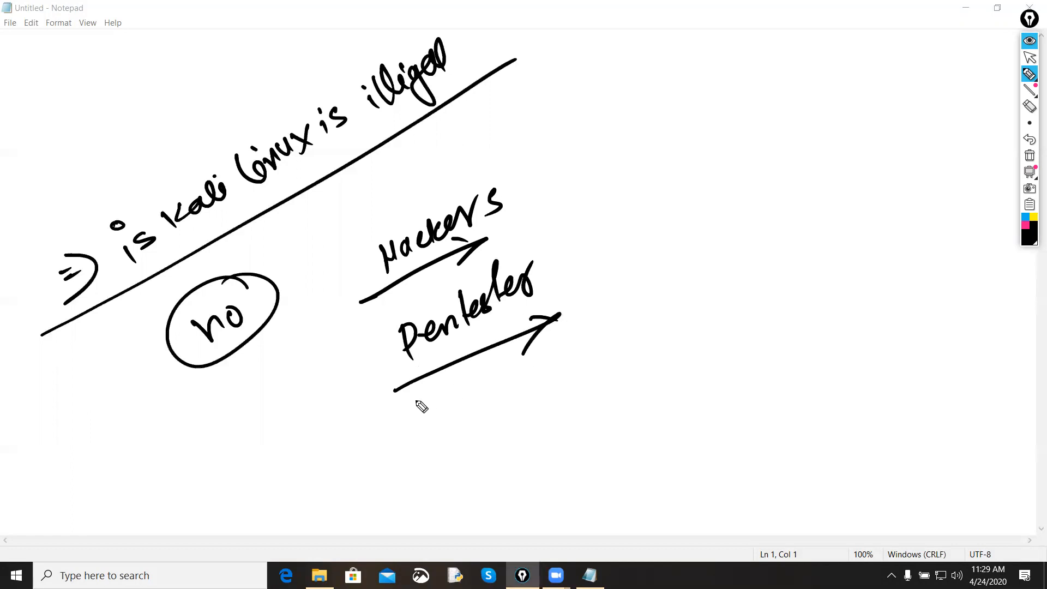
mouse_move(430, 415)
left_mouse_down()
mouse_move(409, 467)
mouse_move(495, 432)
mouse_move(521, 391)
mouse_move(571, 405)
mouse_move(619, 362)
mouse_move(668, 357)
mouse_move(706, 329)
mouse_move(729, 332)
mouse_move(755, 304)
mouse_move(778, 325)
left_mouse_up()
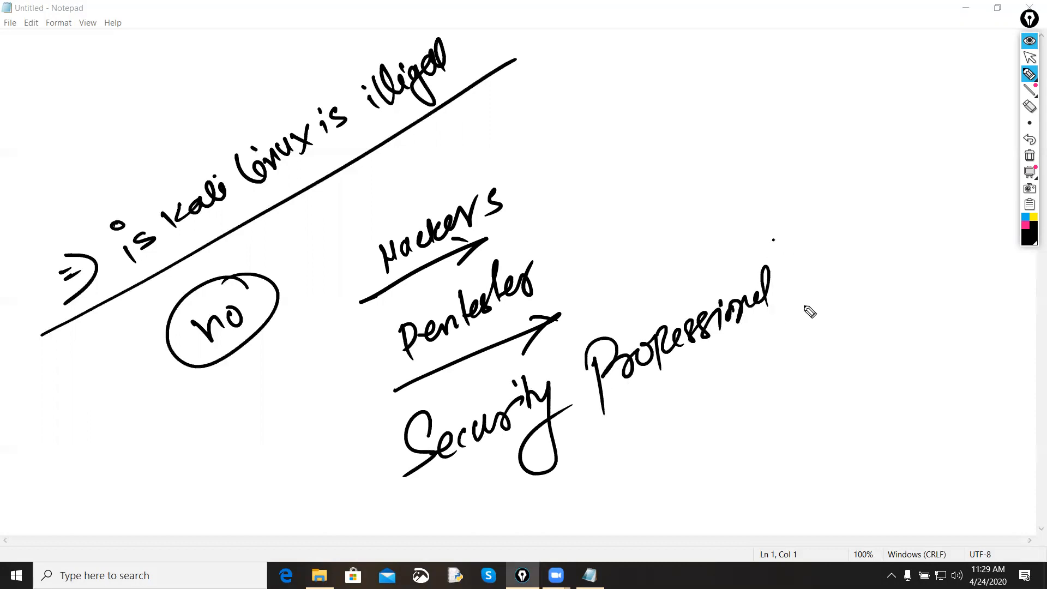
Step: Draw brackets around the list of roles and clear all annotations from the page
left_click_drag(773, 237, 766, 345)
left_click_drag(384, 391, 413, 499)
left_click_drag(349, 315, 382, 392)
left_click_drag(550, 238, 556, 308)
left_click_drag(335, 209, 339, 297)
left_click_drag(523, 150, 551, 238)
left_click(1029, 155)
Step: Handwrite "Lab" in black with an arrow beneath it and circle them together
left_click_drag(242, 232, 264, 280)
mouse_move(281, 244)
left_mouse_down()
mouse_move(289, 259)
mouse_move(339, 224)
mouse_move(322, 246)
left_mouse_up()
mouse_move(196, 343)
left_mouse_down()
mouse_move(361, 271)
mouse_move(322, 266)
left_mouse_up()
mouse_move(349, 138)
left_mouse_down()
mouse_move(383, 182)
mouse_move(428, 152)
mouse_move(304, 150)
left_mouse_up()
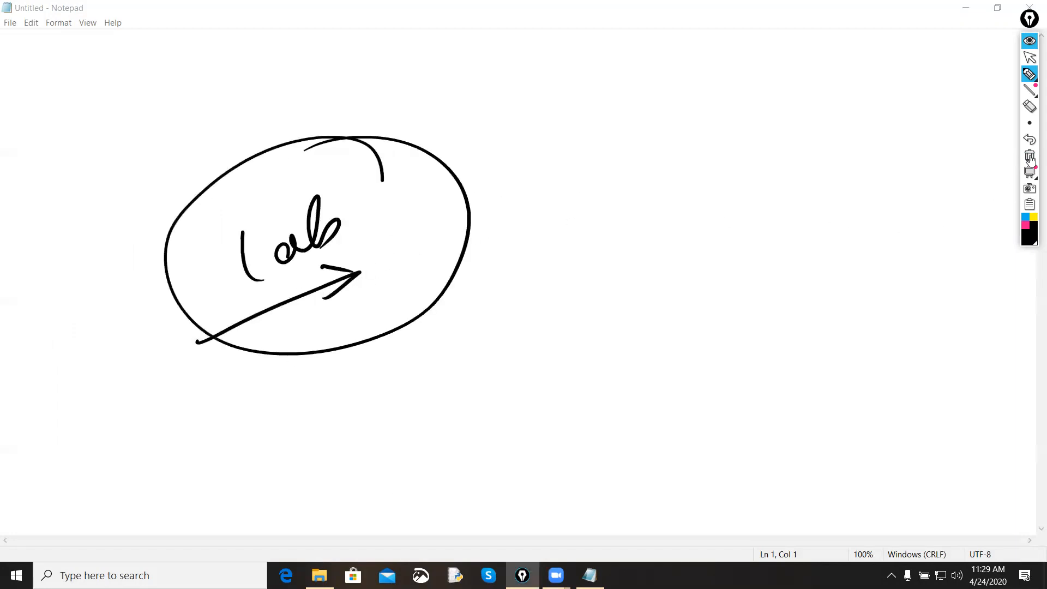
Step: Handwrite "VMware 15.X" beside the Lab circle, with an arrow in front and a long arrow beneath
mouse_move(569, 160)
left_mouse_down()
mouse_move(591, 199)
mouse_move(597, 159)
mouse_move(633, 180)
mouse_move(631, 192)
left_mouse_up()
mouse_move(639, 158)
left_mouse_down()
mouse_move(657, 176)
mouse_move(695, 147)
mouse_move(712, 148)
left_mouse_up()
left_click_drag(522, 194, 555, 190)
left_click_drag(533, 177, 530, 209)
left_click_drag(750, 123, 755, 159)
left_click(790, 130)
mouse_move(786, 116)
left_mouse_down()
mouse_move(770, 148)
mouse_move(828, 132)
left_mouse_up()
left_click_drag(832, 105, 810, 138)
left_click_drag(487, 258, 810, 176)
left_click_drag(780, 175, 770, 204)
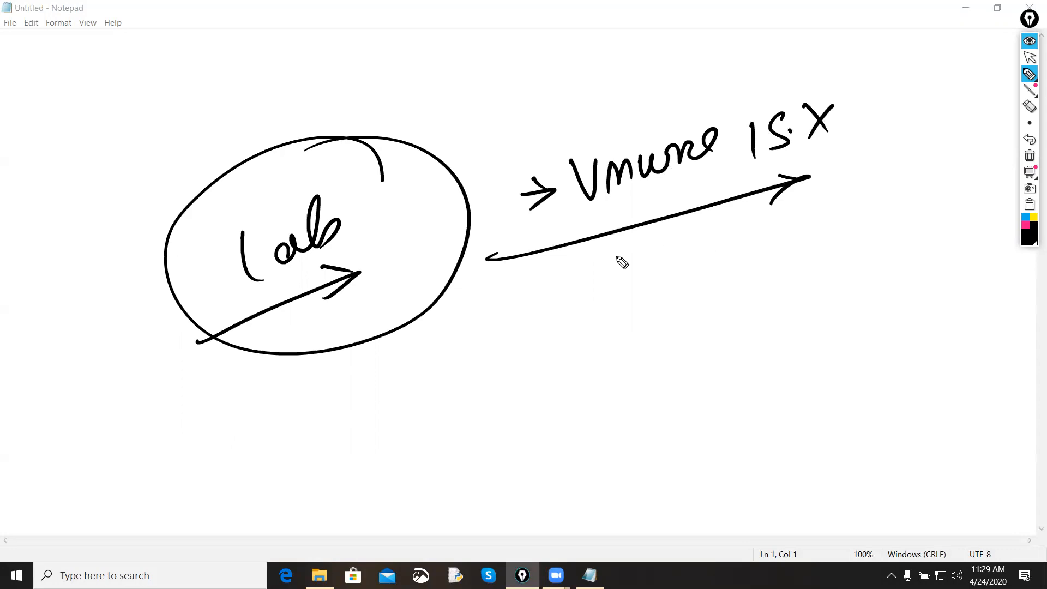
Step: Handwrite "Kali Linux iso" as the second arrowed item, circle "iso" and draw a long arrow beneath the entry
mouse_move(512, 318)
left_mouse_down()
mouse_move(565, 307)
mouse_move(527, 328)
left_mouse_up()
mouse_move(586, 281)
left_mouse_down()
mouse_move(599, 316)
mouse_move(621, 300)
left_mouse_up()
mouse_move(638, 283)
left_mouse_down()
mouse_move(645, 297)
mouse_move(673, 294)
left_mouse_up()
left_click_drag(676, 289, 685, 273)
left_click(677, 266)
left_click_drag(709, 238, 726, 282)
mouse_move(729, 255)
left_mouse_down()
mouse_move(734, 281)
mouse_move(762, 284)
left_mouse_up()
left_click_drag(763, 248, 783, 243)
mouse_move(806, 235)
left_mouse_down()
mouse_move(813, 230)
mouse_move(818, 257)
left_mouse_up()
left_click_drag(842, 228, 843, 246)
left_click_drag(842, 199, 846, 209)
mouse_move(878, 217)
left_mouse_down()
mouse_move(881, 241)
mouse_move(861, 247)
left_mouse_up()
left_click_drag(900, 215, 899, 217)
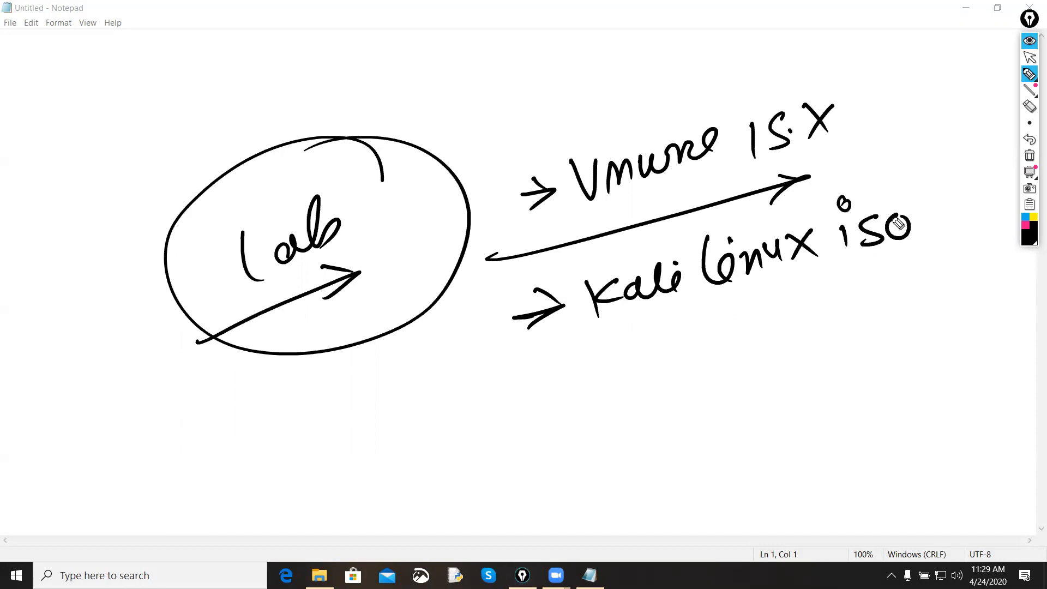
left_click_drag(878, 175, 913, 198)
mouse_move(504, 349)
left_mouse_down()
mouse_move(764, 311)
mouse_move(717, 349)
left_mouse_up()
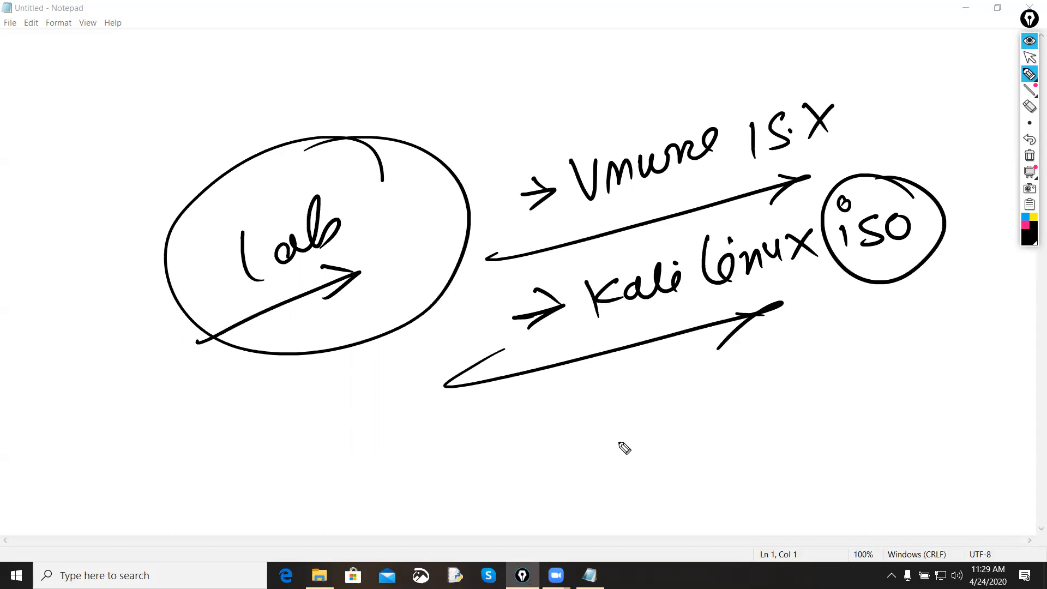
Step: Handwrite "Kali Linux" in parentheses below the iso entry and draw an arrow under it
left_click_drag(601, 425, 619, 473)
mouse_move(649, 420)
left_mouse_down()
mouse_move(653, 450)
mouse_move(712, 434)
left_mouse_up()
left_click(708, 401)
mouse_move(739, 376)
left_mouse_down()
mouse_move(762, 417)
mouse_move(818, 382)
left_mouse_up()
mouse_move(812, 367)
left_mouse_down()
mouse_move(840, 390)
mouse_move(821, 395)
left_mouse_up()
left_click_drag(845, 330, 861, 397)
mouse_move(575, 406)
left_mouse_down()
mouse_move(621, 505)
mouse_move(786, 434)
left_mouse_up()
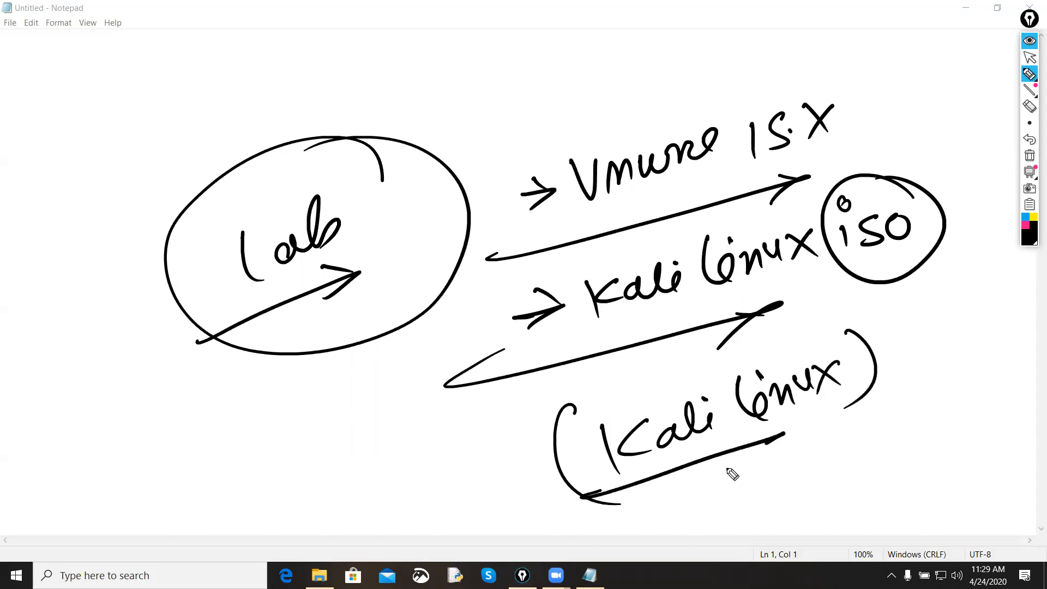
left_click_drag(714, 477, 785, 435)
left_click_drag(764, 439, 717, 436)
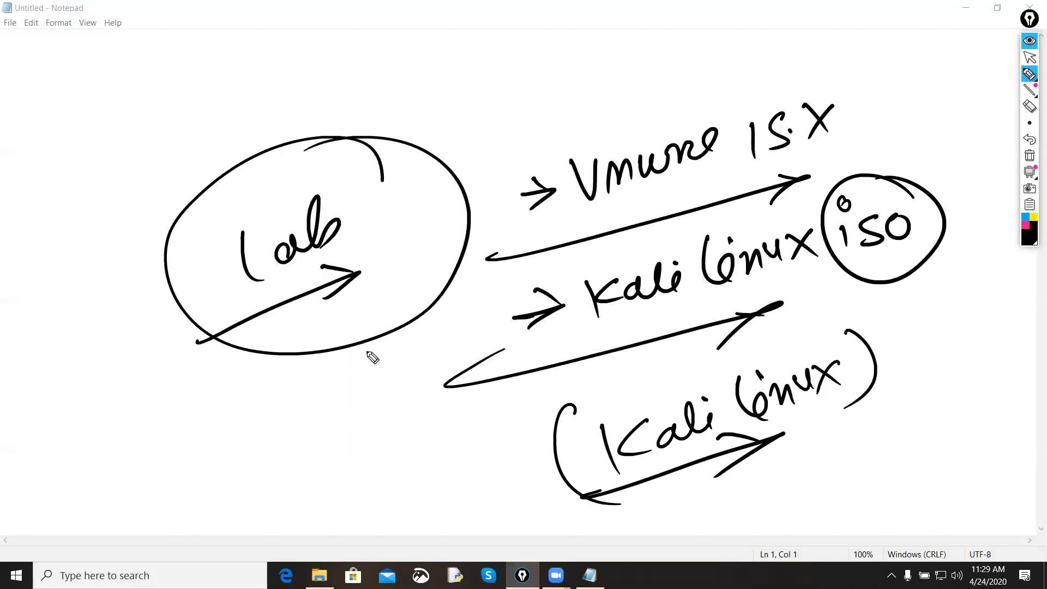
Step: Handwrite "freely" below the Lab circle with an arrow under it, and circle them
mouse_move(118, 469)
left_mouse_down()
mouse_move(133, 507)
mouse_move(145, 476)
mouse_move(222, 458)
left_mouse_up()
mouse_move(209, 422)
left_mouse_down()
mouse_move(224, 457)
mouse_move(264, 453)
mouse_move(276, 479)
left_mouse_up()
mouse_move(124, 521)
left_mouse_down()
mouse_move(304, 441)
mouse_move(279, 466)
left_mouse_up()
mouse_move(303, 384)
left_mouse_down()
mouse_move(80, 435)
mouse_move(218, 375)
left_mouse_up()
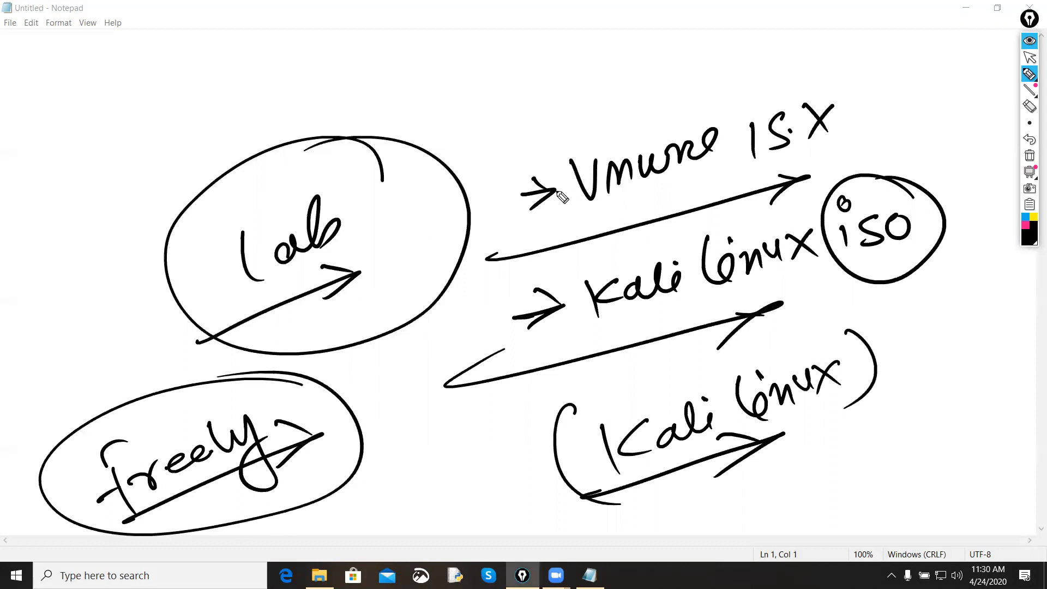
Step: Tick the VMware entry, bracket both the VMware and Kali Linux iso entries, and draw an arrow beneath "iso"
left_click_drag(488, 160, 573, 113)
left_click_drag(828, 81, 837, 155)
left_click_drag(510, 142, 540, 249)
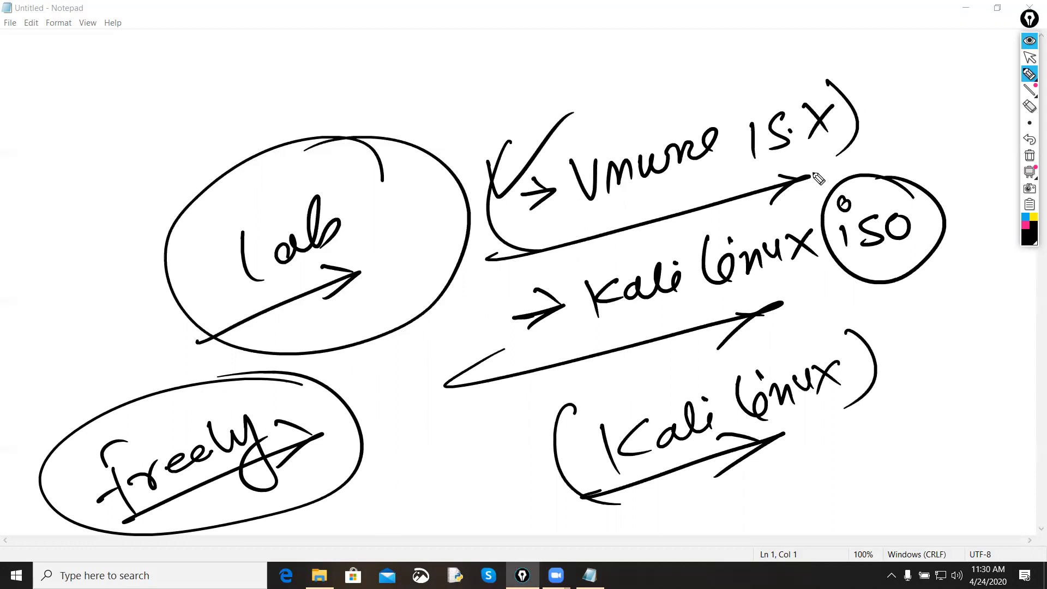
left_click_drag(557, 268, 578, 360)
mouse_move(771, 210)
left_mouse_down()
mouse_move(801, 327)
mouse_move(906, 287)
left_mouse_up()
left_click_drag(847, 321, 906, 287)
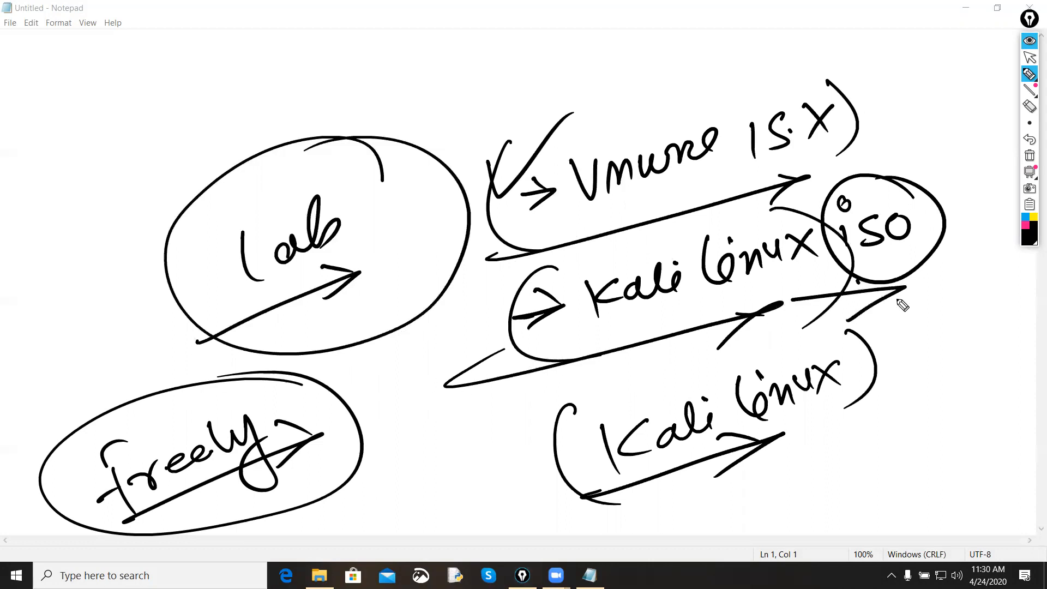
Step: Clear all annotations, switch back to the normal cursor and collapse the annotation toolbar
left_click(1030, 156)
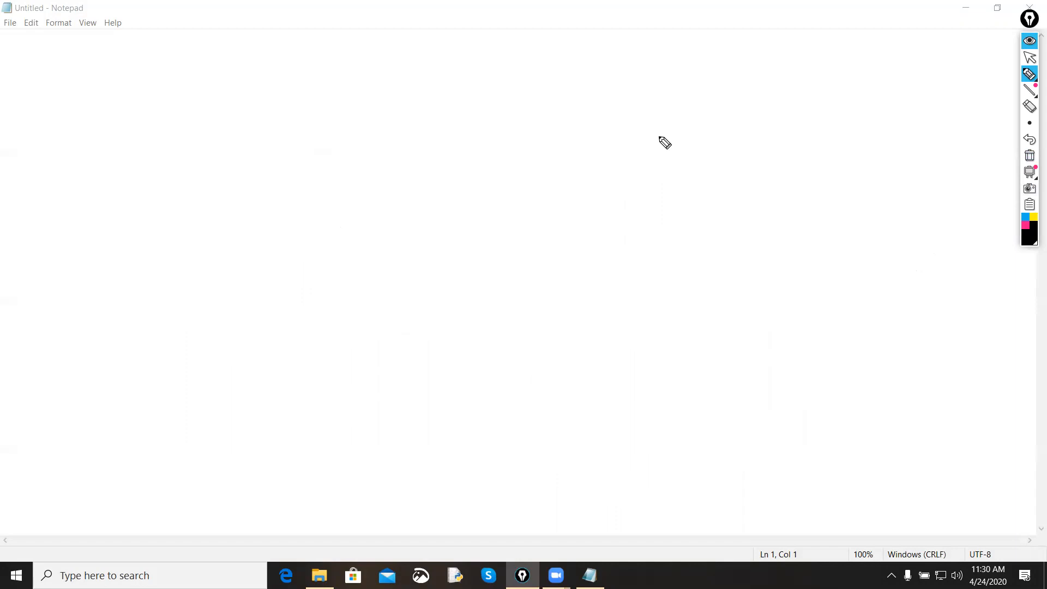
left_click(1030, 57)
left_click(1030, 42)
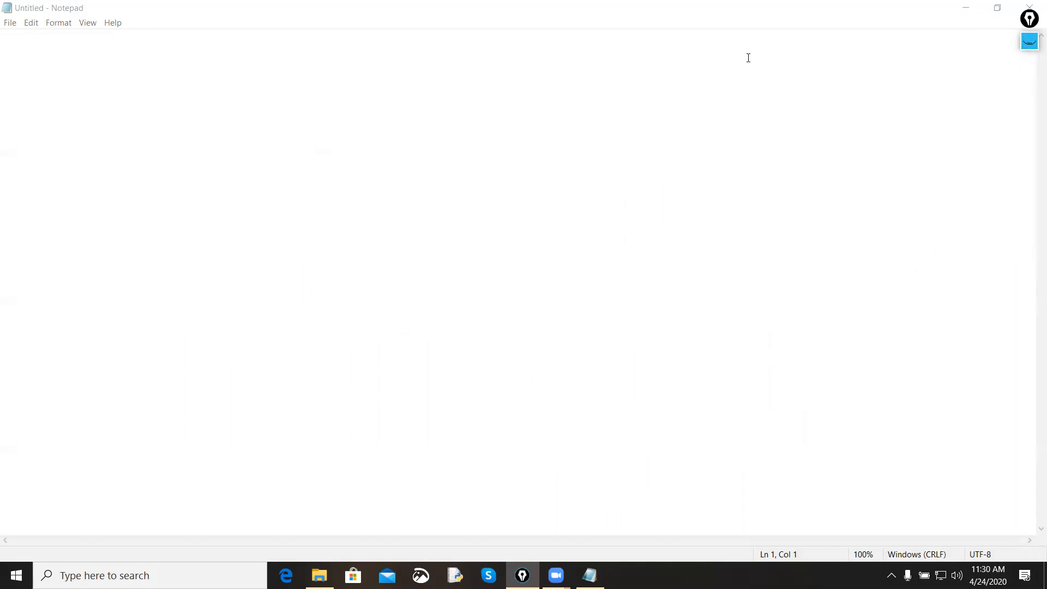
Step: Minimize the Notepad window, launch UC Browser and load google.com
left_click(965, 7)
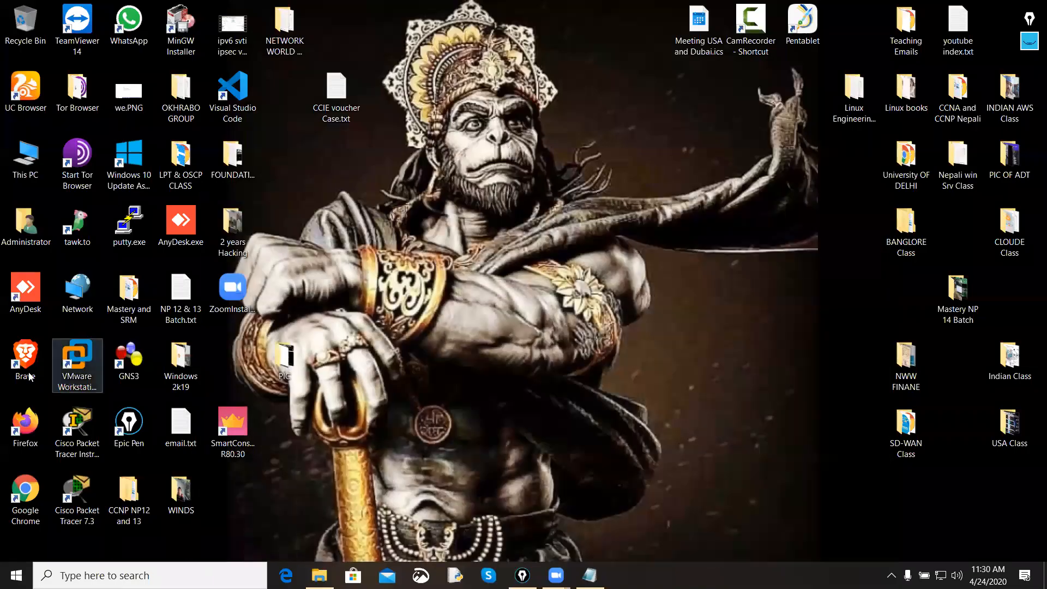
double_click(25, 104)
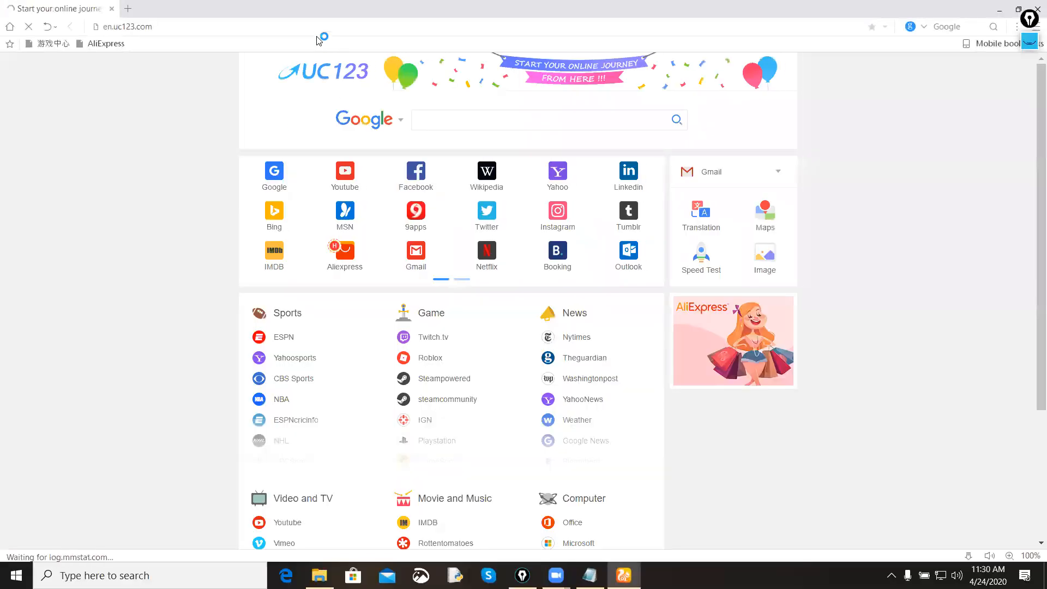
left_click(315, 26)
type("google.com")
key("Return")
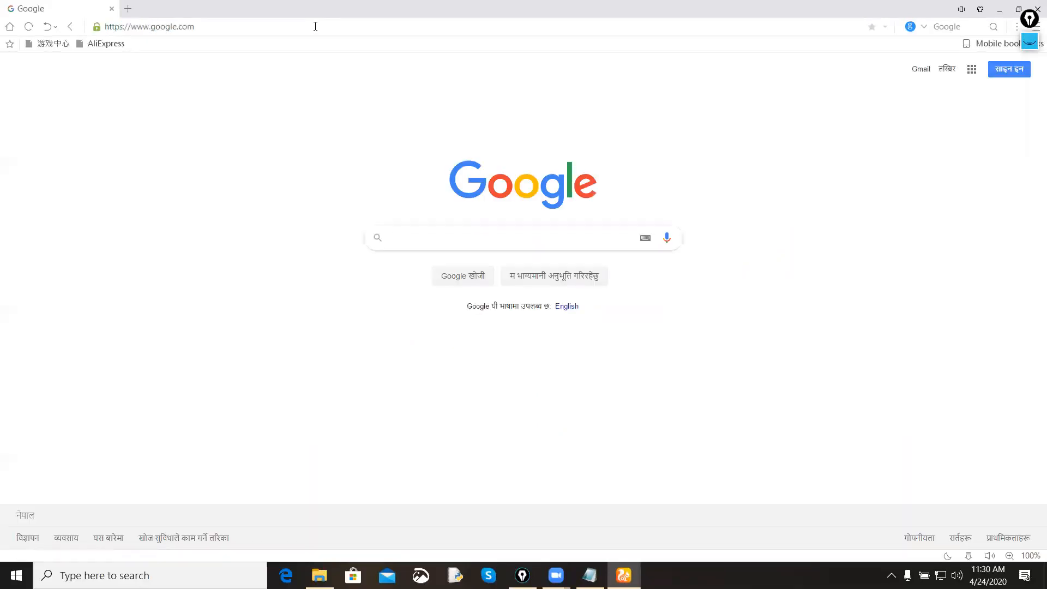
Step: Search Google for "download kali linux" and open the official Kali Linux Downloads page on kali.org
type("download la")
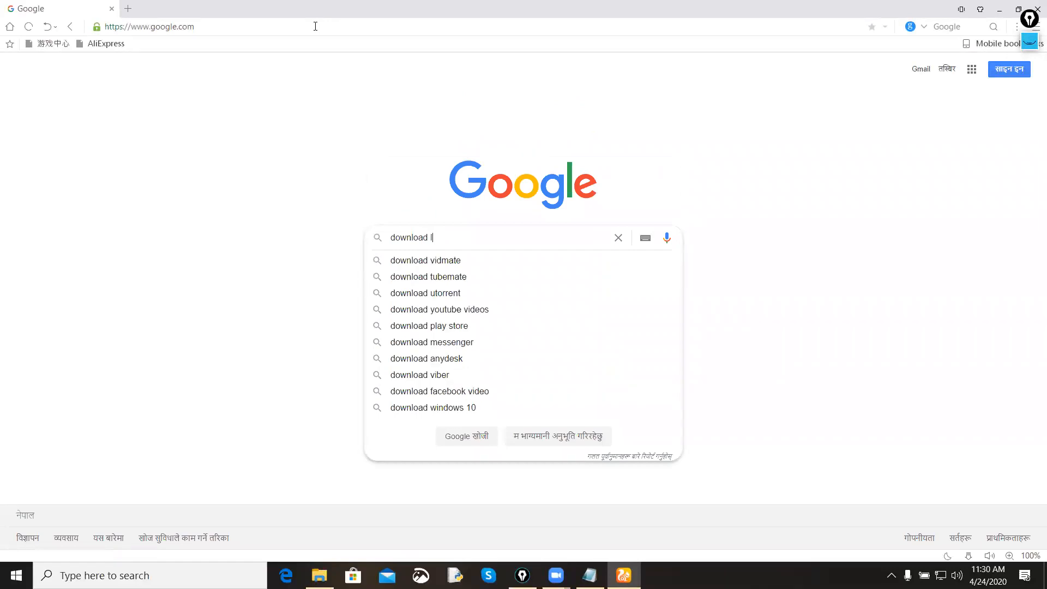
key("BackSpace")
key("BackSpace")
key("BackSpace")
type("kali")
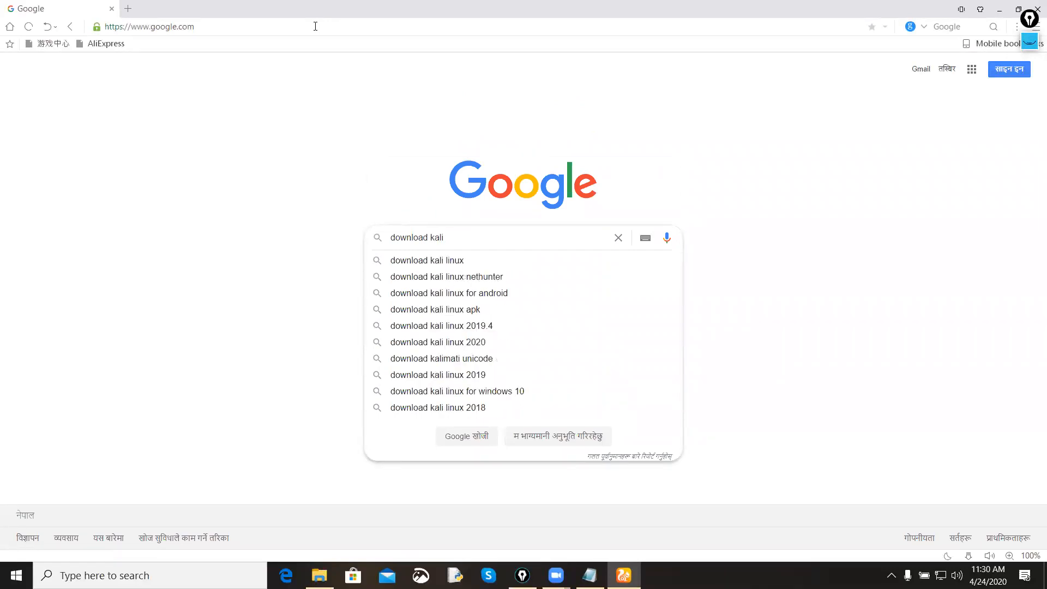
key("Down")
key("Return")
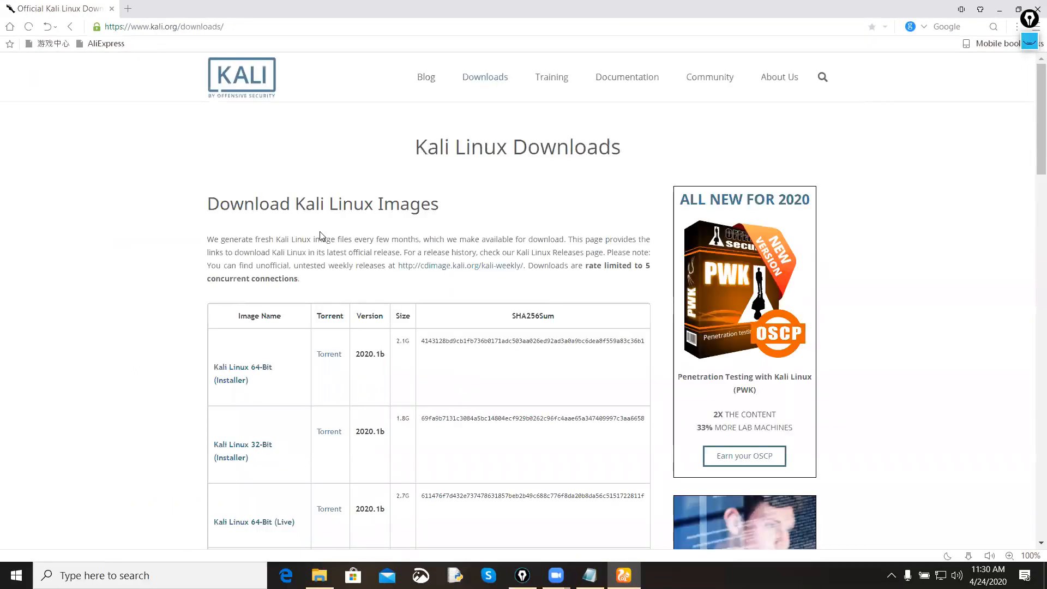
Step: With the pen in pink, circle and tick the Kali Linux 64-Bit (Live) image and circle its version, size and SHA256Sum
scroll(320, 270, "down", 3)
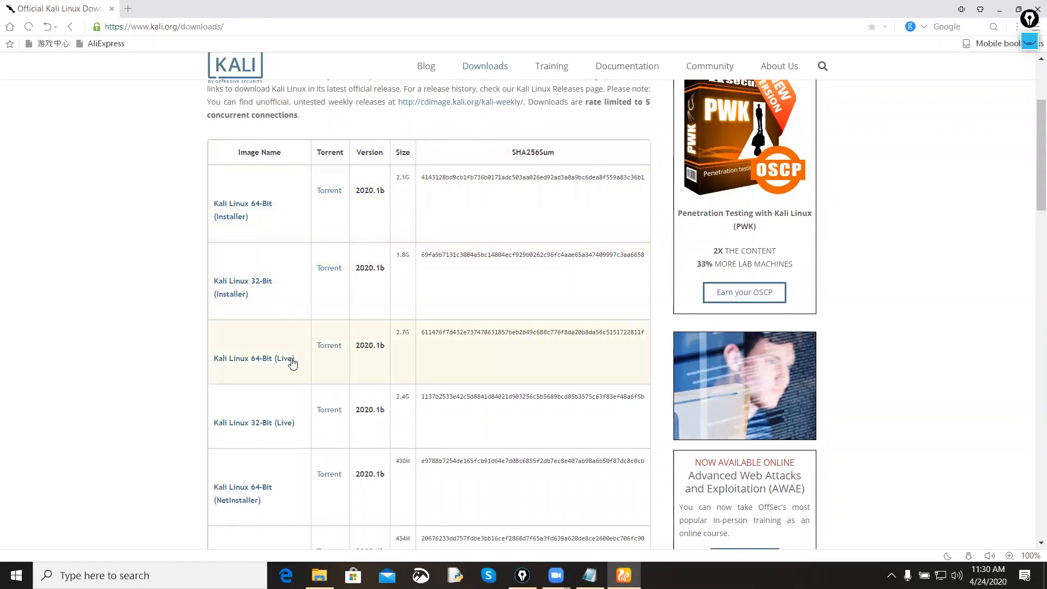
scroll(289, 417, "down", 1)
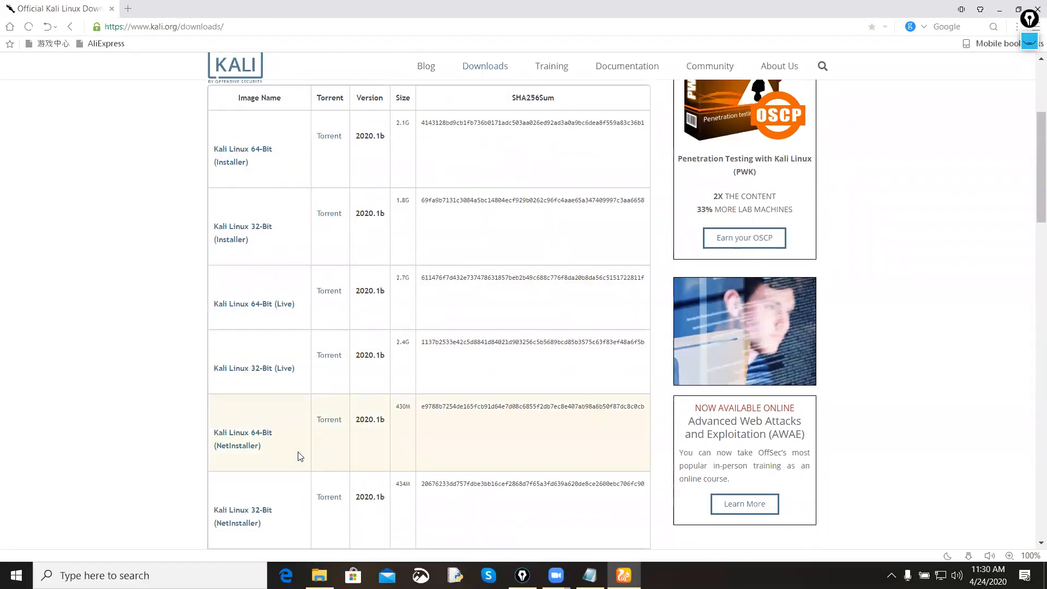
left_click(1030, 43)
left_click(1029, 74)
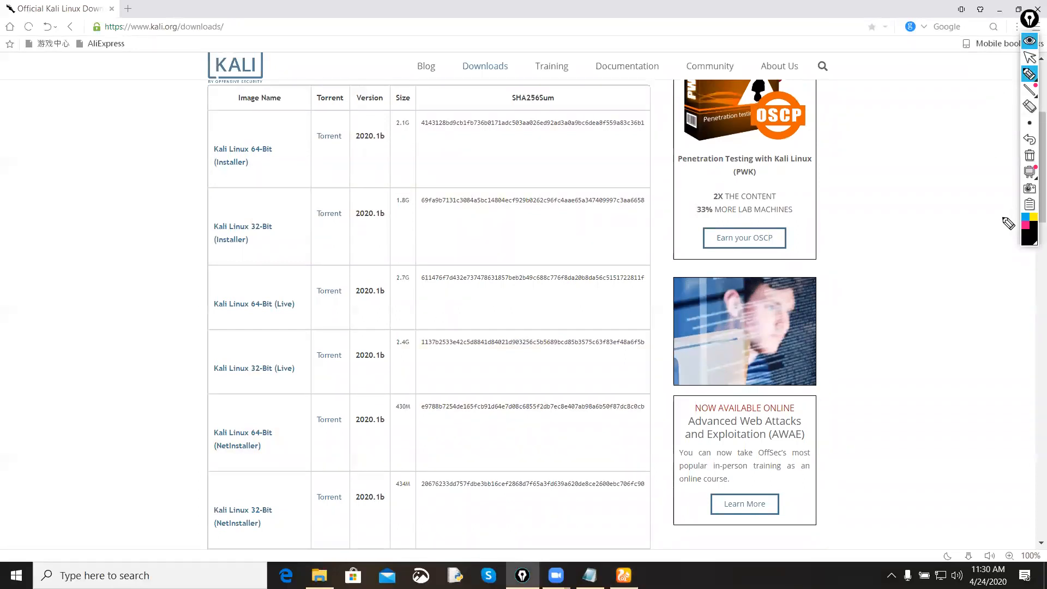
left_click(1025, 225)
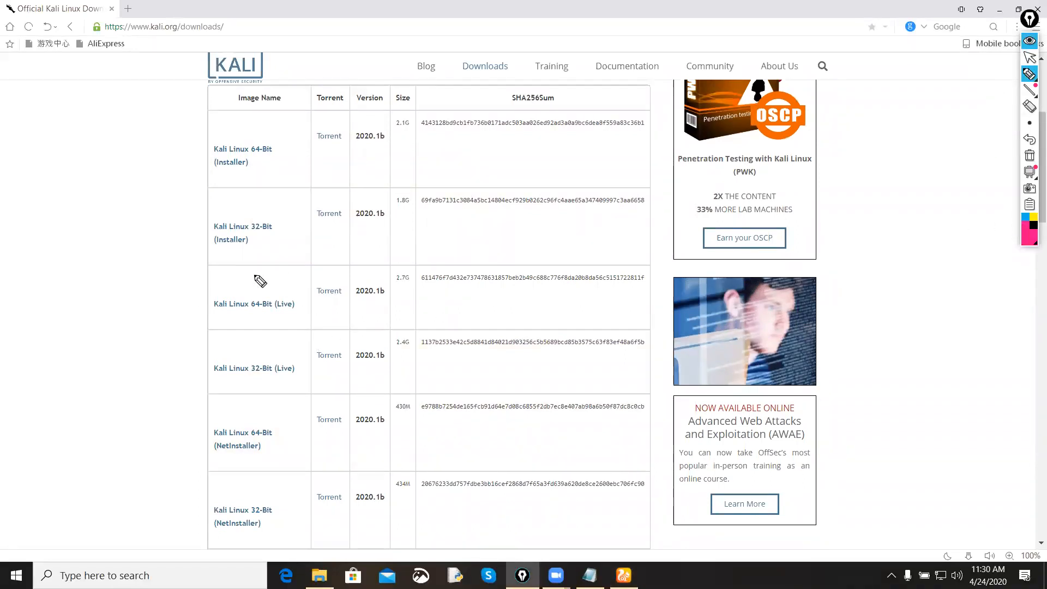
left_click_drag(224, 323, 358, 289)
left_click(225, 285)
left_click_drag(229, 297, 271, 252)
mouse_move(365, 307)
left_mouse_down()
mouse_move(367, 273)
mouse_move(421, 296)
mouse_move(404, 292)
mouse_move(645, 300)
mouse_move(538, 248)
mouse_move(413, 268)
left_mouse_up()
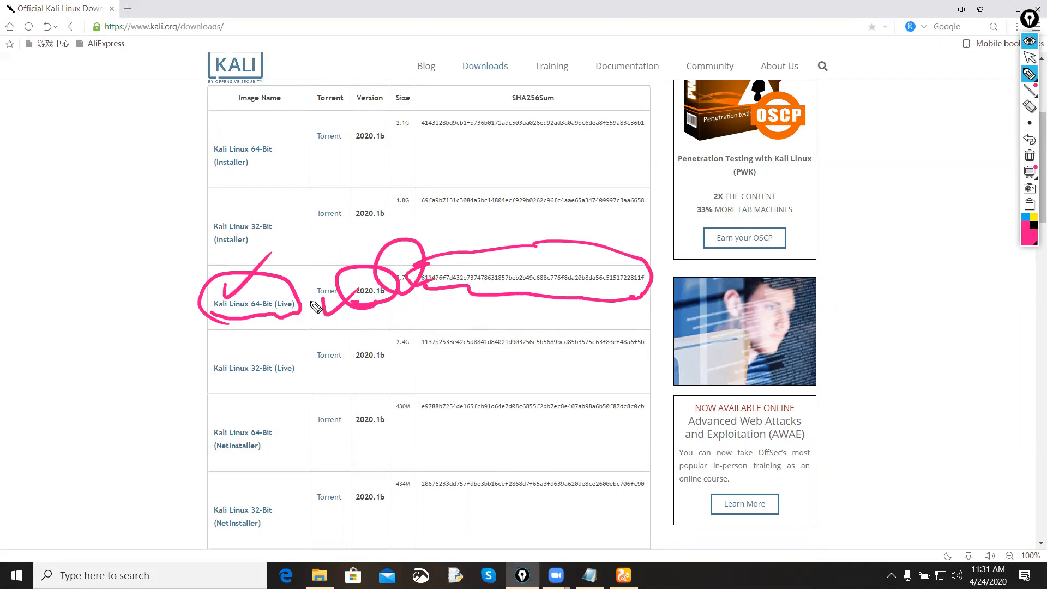
Step: Clear the markings, circle and tick Kali Linux 64-Bit (Live) again, and circle its file size with a ticked handwritten "Size" label
left_click(1030, 158)
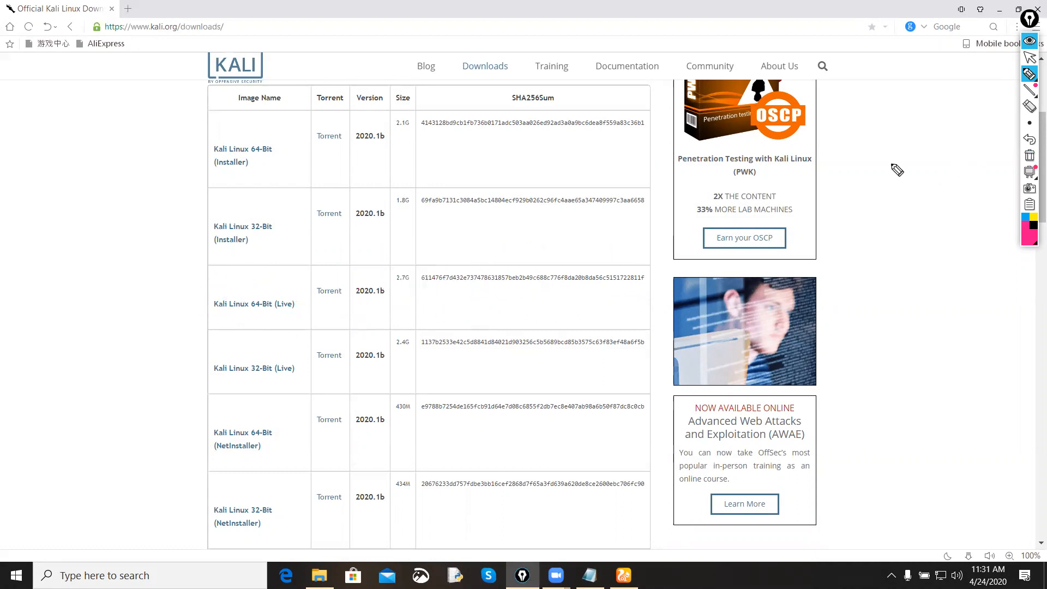
mouse_move(254, 314)
left_mouse_down()
mouse_move(259, 322)
mouse_move(299, 284)
mouse_move(280, 327)
mouse_move(289, 270)
left_mouse_up()
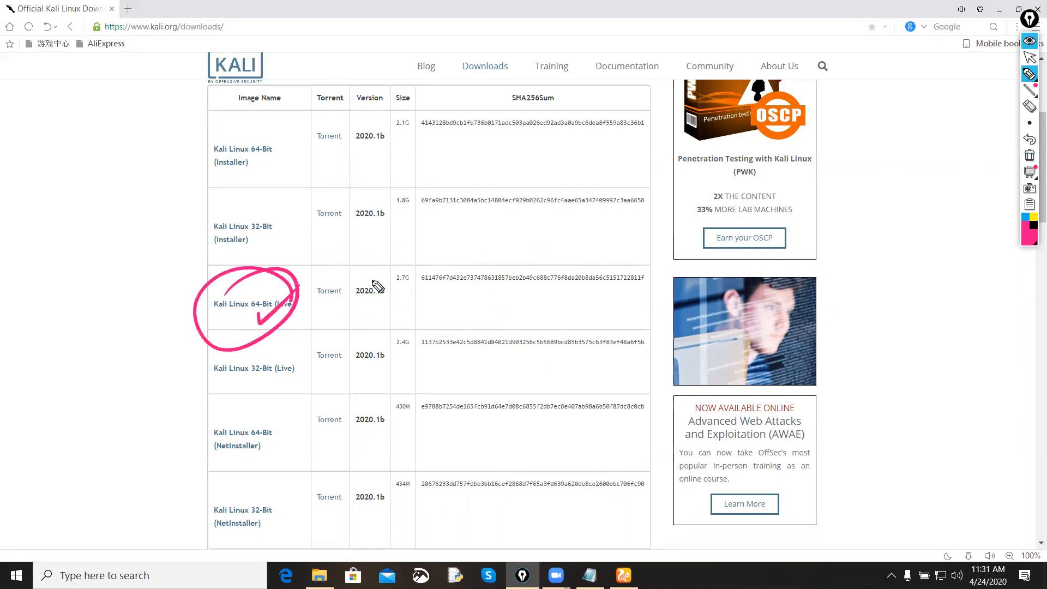
mouse_move(405, 251)
left_mouse_down()
mouse_move(401, 303)
mouse_move(406, 251)
left_mouse_up()
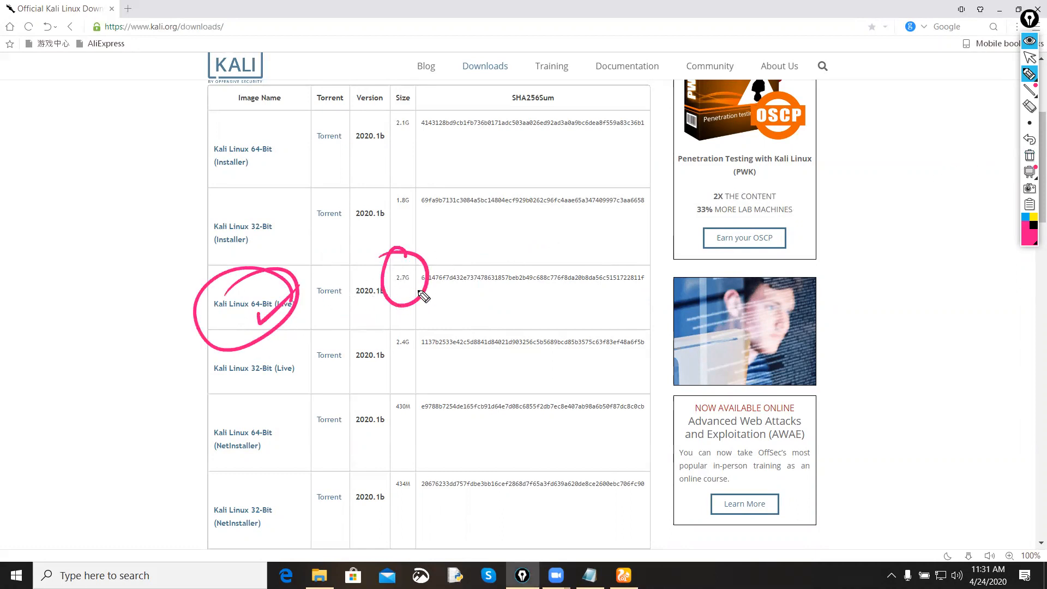
mouse_move(420, 295)
left_mouse_down()
mouse_move(457, 333)
mouse_move(525, 313)
left_mouse_up()
left_click_drag(540, 292, 551, 294)
left_click_drag(478, 364, 562, 337)
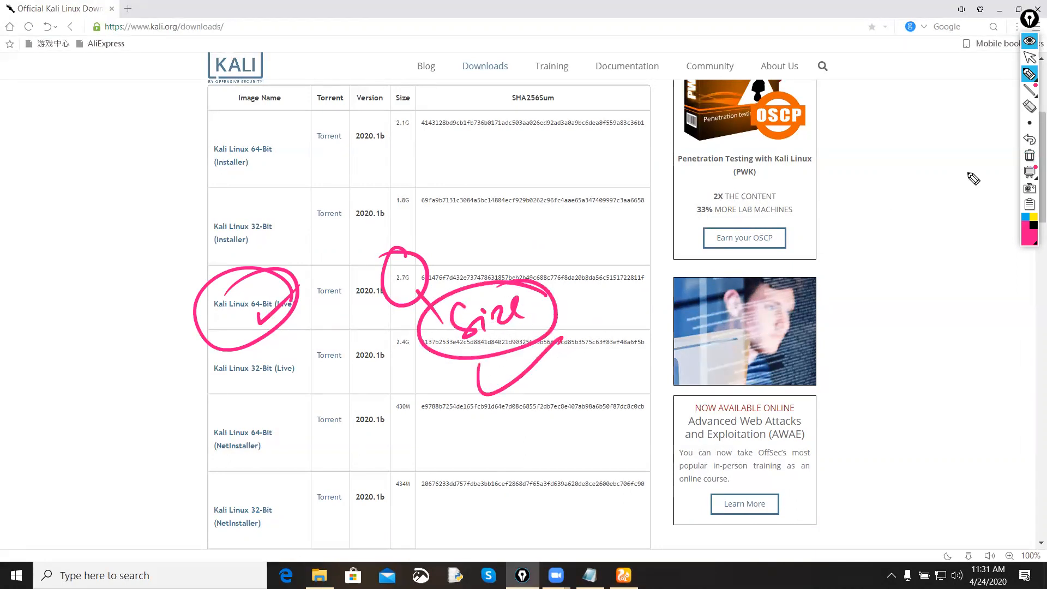
Step: Clear the annotations, collapse the annotation toolbar, and select kali-linux-2020.1b-live-amd64.iso in the maximized RHEL 7.8 ISO folder
left_click(1028, 158)
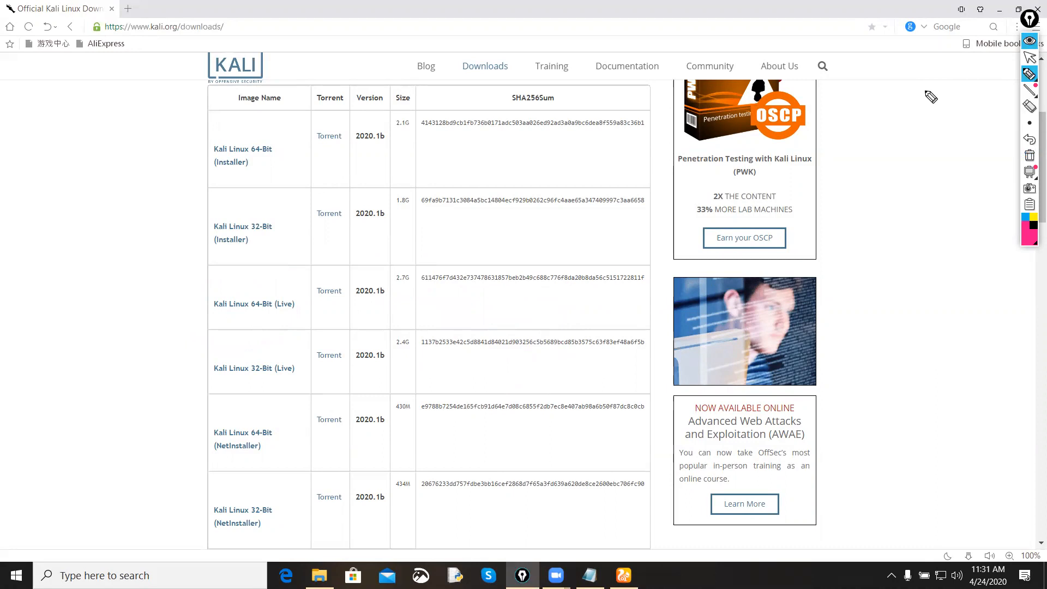
left_click(1029, 40)
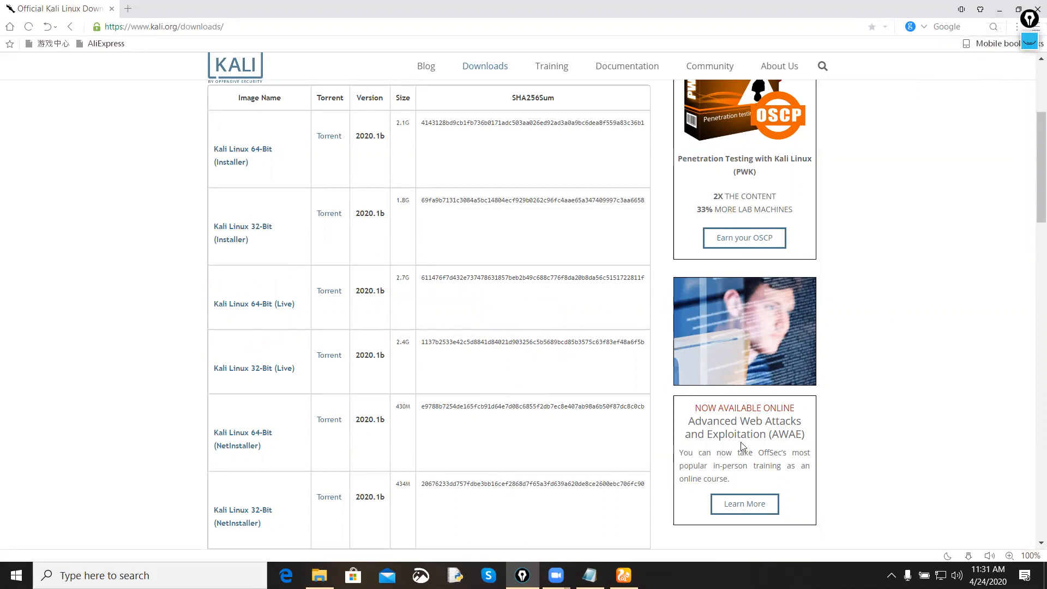
mouse_move(319, 576)
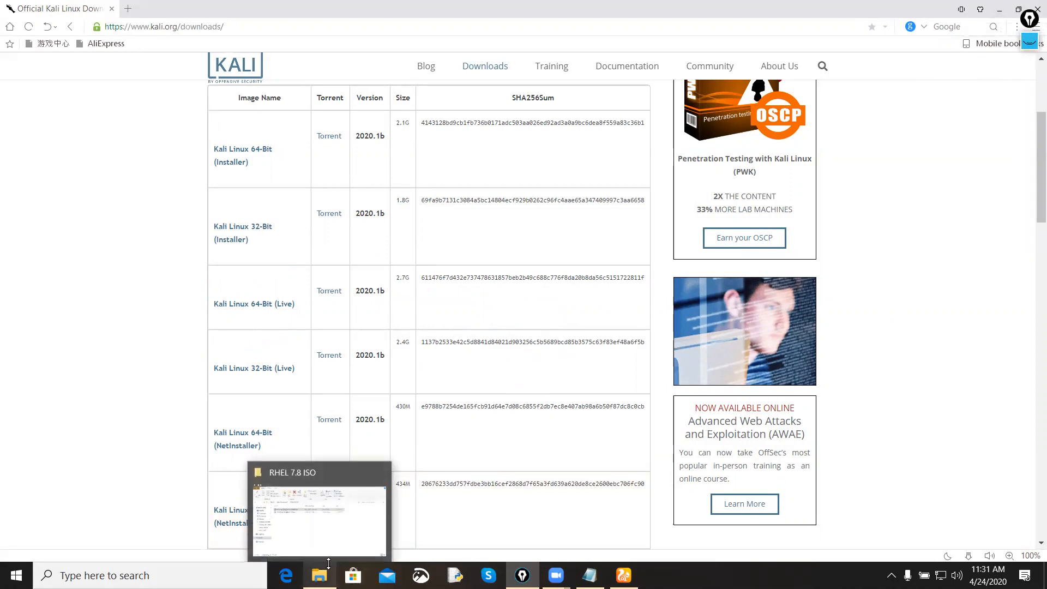
left_click(325, 540)
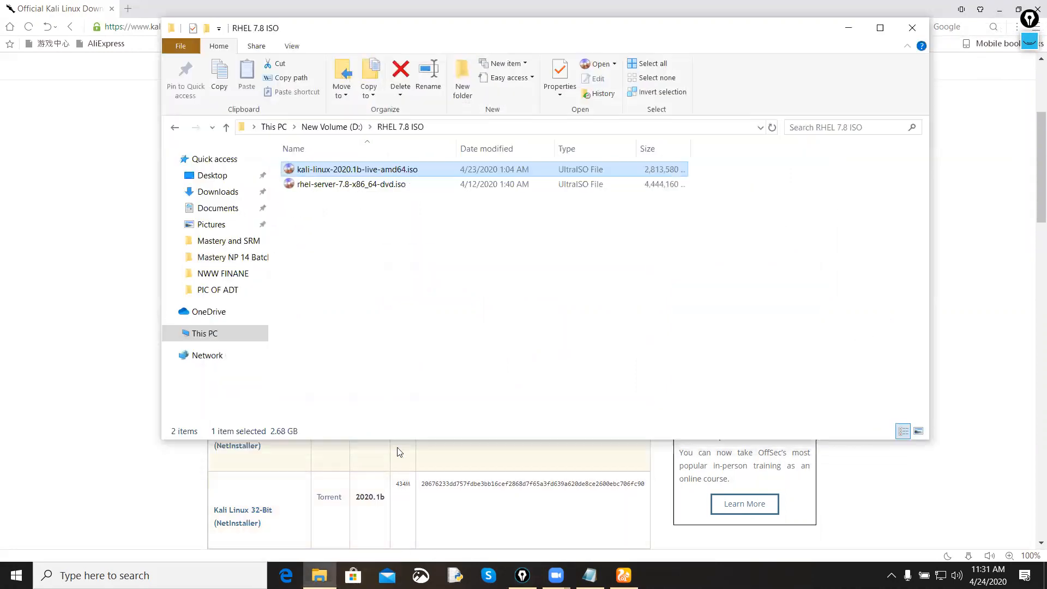
left_click(880, 27)
left_click(468, 204)
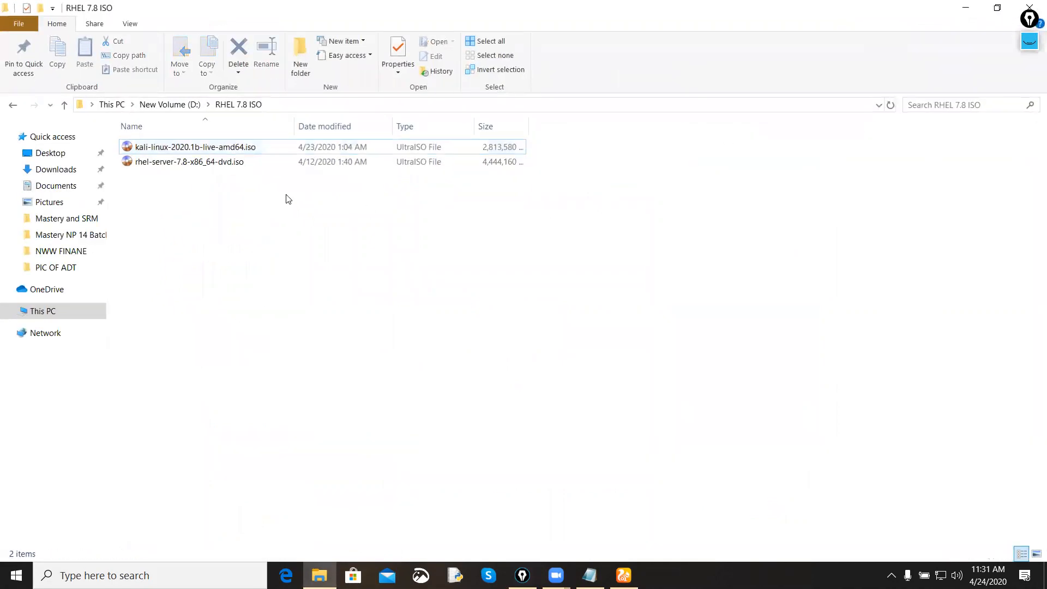
left_click(279, 157)
left_click(280, 151)
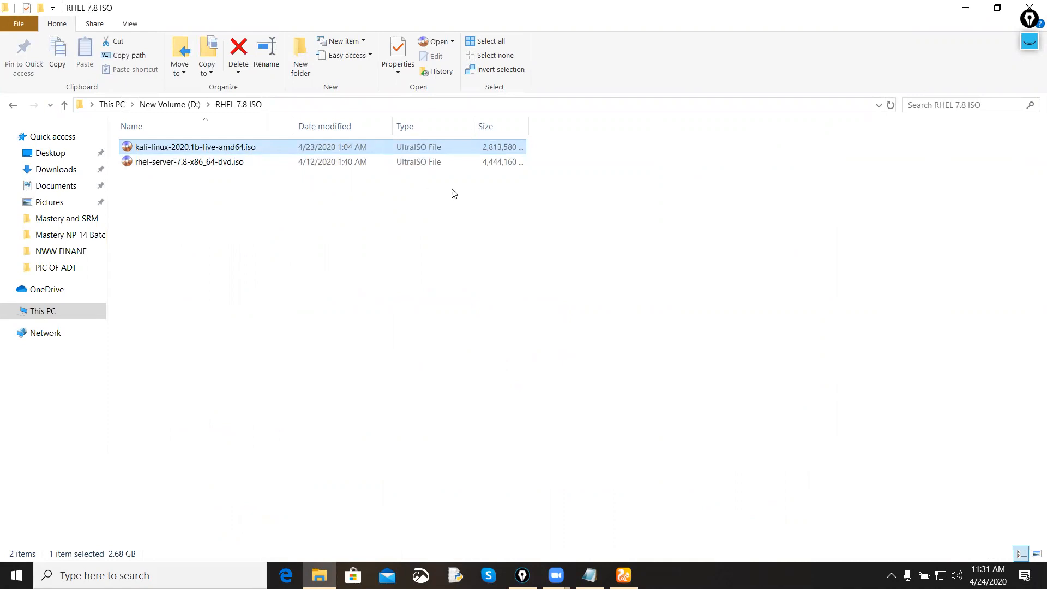
Step: Underline the Kali ISO file name in pink and handwrite "64 bit" below it, underscored by a long line
left_click(1030, 41)
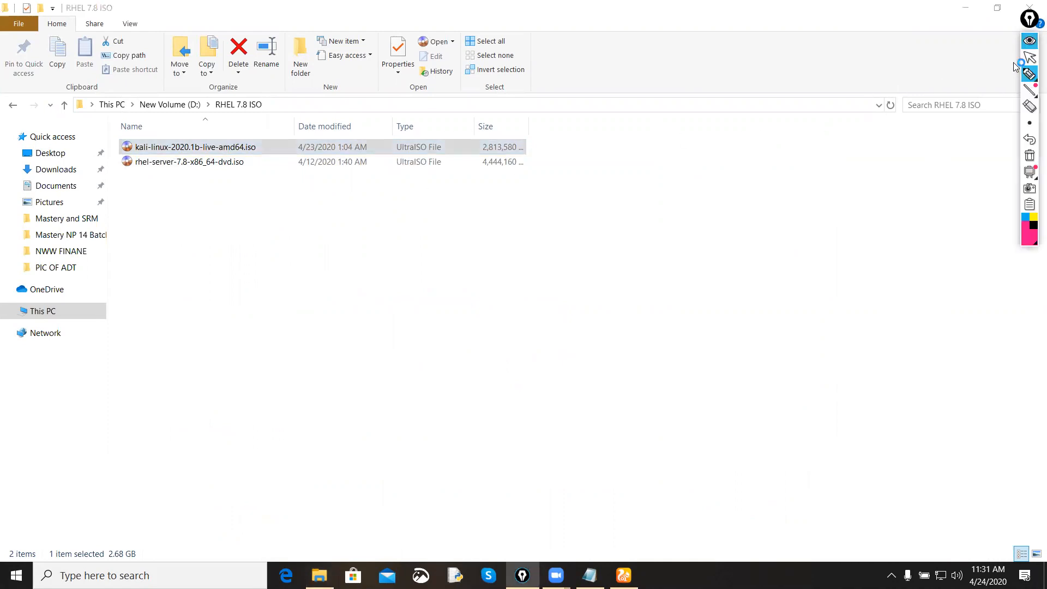
left_click(980, 76)
left_click_drag(133, 154, 237, 154)
left_click_drag(245, 154, 244, 223)
mouse_move(206, 268)
left_mouse_down()
mouse_move(207, 299)
mouse_move(246, 288)
left_mouse_up()
left_click_drag(248, 277, 253, 303)
mouse_move(273, 251)
left_mouse_down()
mouse_move(271, 275)
mouse_move(299, 271)
left_mouse_up()
left_click_drag(315, 226, 308, 279)
left_click_drag(300, 261, 330, 250)
left_click_drag(125, 383, 404, 271)
Step: Handwrite "4 GB" below the "64 bit" note and draw an arrow under it
left_click_drag(260, 375, 273, 401)
left_click_drag(275, 381, 284, 412)
left_click_drag(306, 364, 324, 390)
left_click_drag(327, 346, 344, 376)
left_click_drag(226, 452, 360, 388)
mouse_move(360, 388)
left_mouse_down()
mouse_move(335, 409)
mouse_move(359, 388)
left_mouse_up()
Step: Handwrite "Dual Core Processor" in parentheses below the "4 GB" note and draw a long arrow under it
mouse_move(295, 485)
left_mouse_down()
mouse_move(318, 492)
mouse_move(300, 497)
left_mouse_up()
left_click_drag(306, 459, 320, 480)
mouse_move(341, 446)
left_mouse_down()
mouse_move(358, 468)
mouse_move(408, 433)
left_mouse_up()
mouse_move(451, 357)
left_mouse_down()
mouse_move(486, 388)
mouse_move(529, 351)
mouse_move(578, 366)
left_mouse_up()
mouse_move(537, 327)
left_mouse_down()
mouse_move(567, 327)
mouse_move(687, 262)
mouse_move(722, 224)
mouse_move(735, 285)
left_mouse_up()
left_click_drag(252, 461, 304, 514)
mouse_move(247, 534)
left_mouse_down()
mouse_move(693, 357)
mouse_move(644, 393)
left_mouse_up()
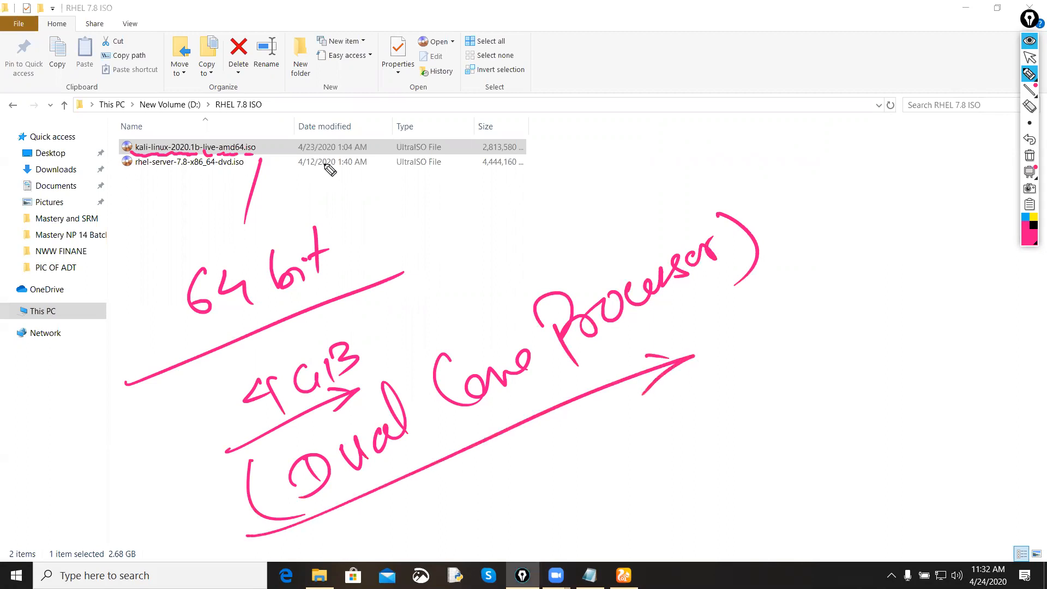
Step: Circle the Kali ISO's size, type and modified date, and draw a tick below them
mouse_move(474, 154)
left_mouse_down()
mouse_move(551, 154)
mouse_move(437, 154)
mouse_move(446, 131)
left_mouse_up()
mouse_move(378, 137)
left_mouse_down()
mouse_move(373, 117)
mouse_move(355, 112)
left_mouse_up()
left_click_drag(316, 188, 432, 134)
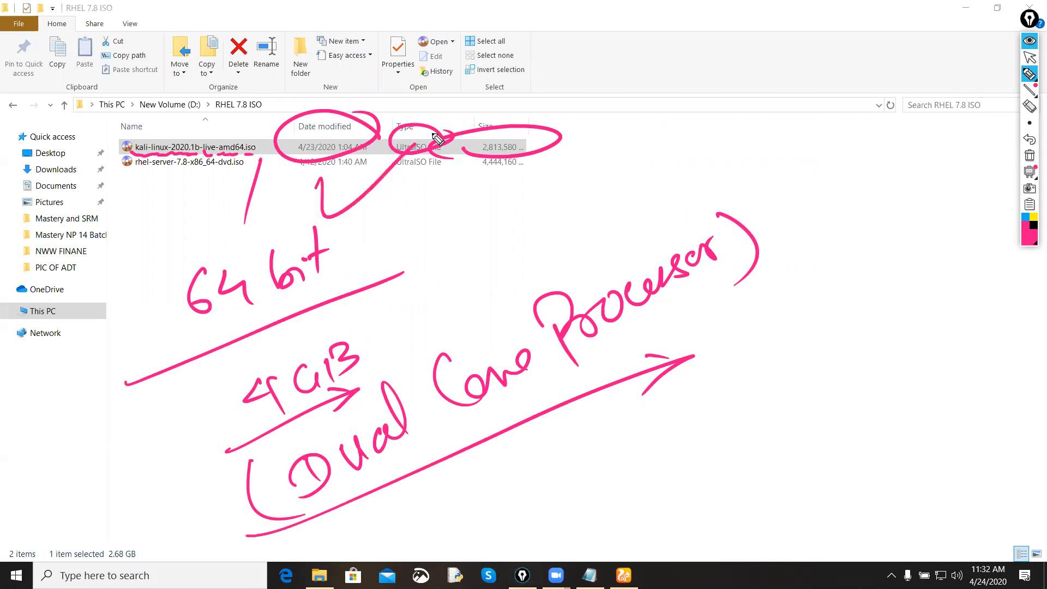
Step: Clear all annotations and handwrite "VMware" in pink with a long diagonal line under it
left_click(1030, 158)
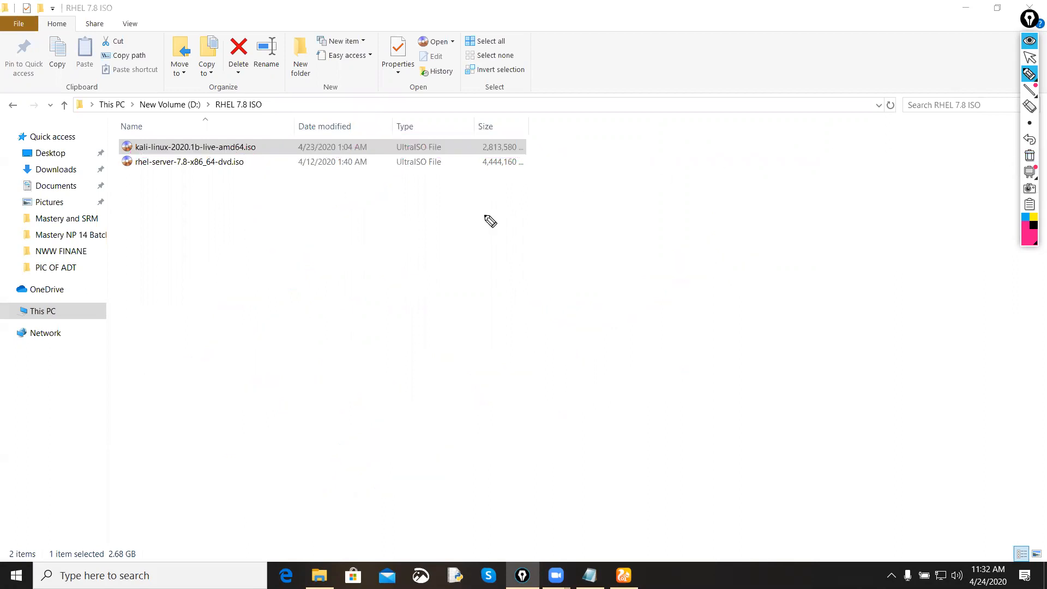
mouse_move(304, 315)
left_mouse_down()
mouse_move(388, 297)
mouse_move(413, 275)
mouse_move(490, 247)
left_mouse_up()
left_click_drag(140, 485, 147, 485)
left_click_drag(195, 460, 560, 238)
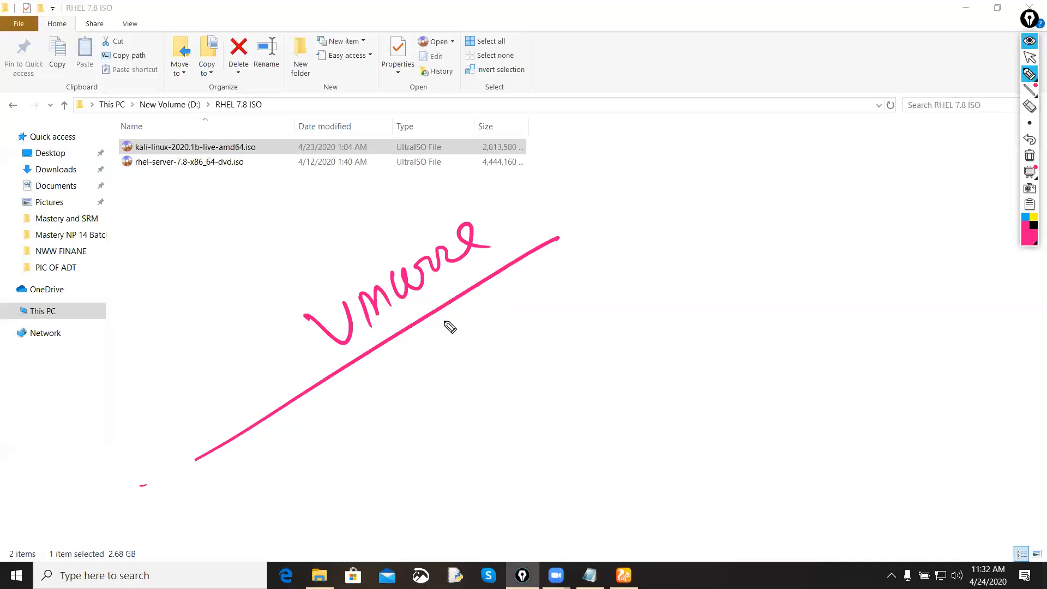
Step: Switch the pen to black and handwrite a circled "1" with the word "Live" below the VMware line
left_click(1034, 229)
left_click_drag(360, 412, 366, 441)
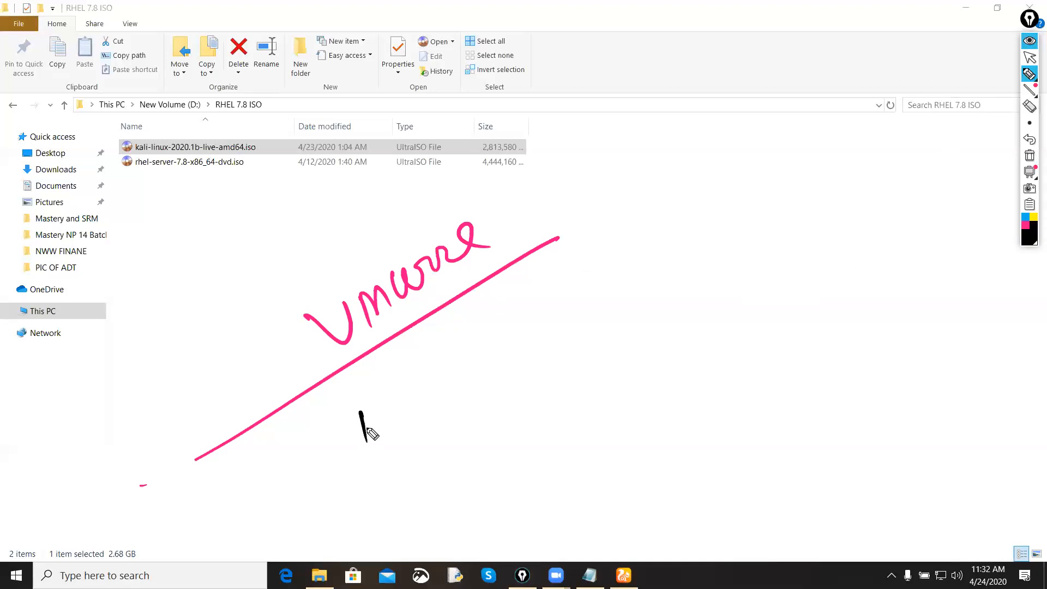
left_click_drag(365, 389, 382, 389)
mouse_move(446, 348)
left_mouse_down()
mouse_move(486, 381)
mouse_move(510, 341)
mouse_move(554, 331)
left_mouse_up()
left_click(467, 338)
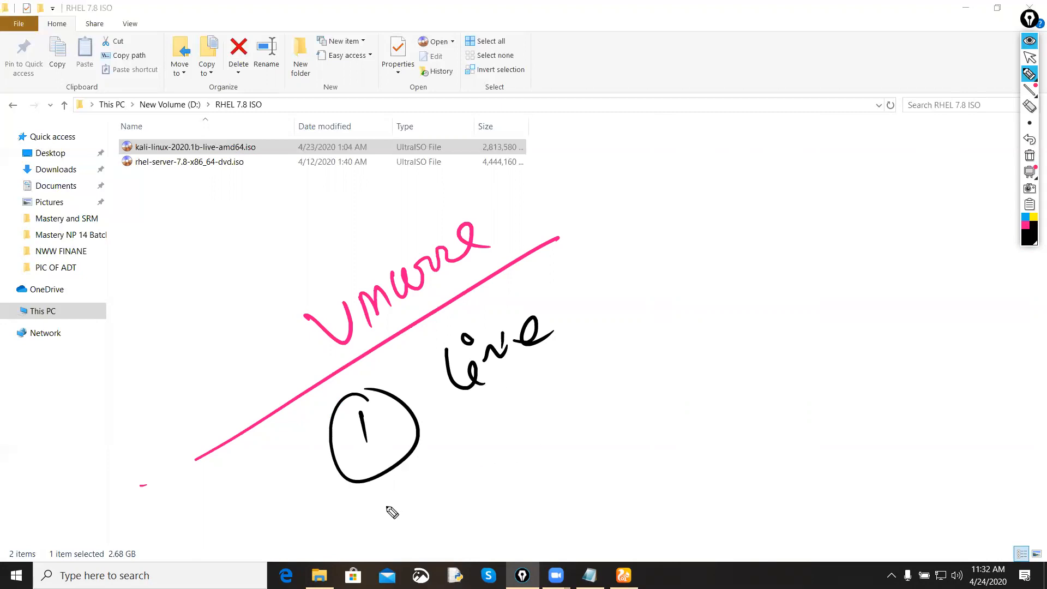
Step: Handwrite a circled Roman numeral two with "Installed" in parentheses below "Live", and draw an arrow under the word
left_click_drag(388, 503, 393, 523)
left_click_drag(405, 495, 407, 515)
mouse_move(410, 474)
left_mouse_down()
mouse_move(397, 473)
mouse_move(490, 445)
left_mouse_up()
mouse_move(472, 456)
left_mouse_down()
mouse_move(474, 483)
mouse_move(493, 488)
mouse_move(539, 458)
mouse_move(572, 408)
mouse_move(587, 413)
mouse_move(611, 354)
left_mouse_up()
left_click(471, 498)
left_click_drag(446, 525, 626, 440)
left_click_drag(578, 479, 608, 447)
left_click_drag(623, 343, 656, 428)
mouse_move(468, 420)
left_mouse_down()
mouse_move(446, 504)
mouse_move(508, 517)
left_mouse_up()
Step: Draw a double arrow from "Installed" and handwrite a circled "Laptop" and a bracketed "Desktop" beside it
mouse_move(687, 362)
left_mouse_down()
mouse_move(703, 356)
mouse_move(715, 367)
left_mouse_up()
left_click_drag(695, 323, 683, 409)
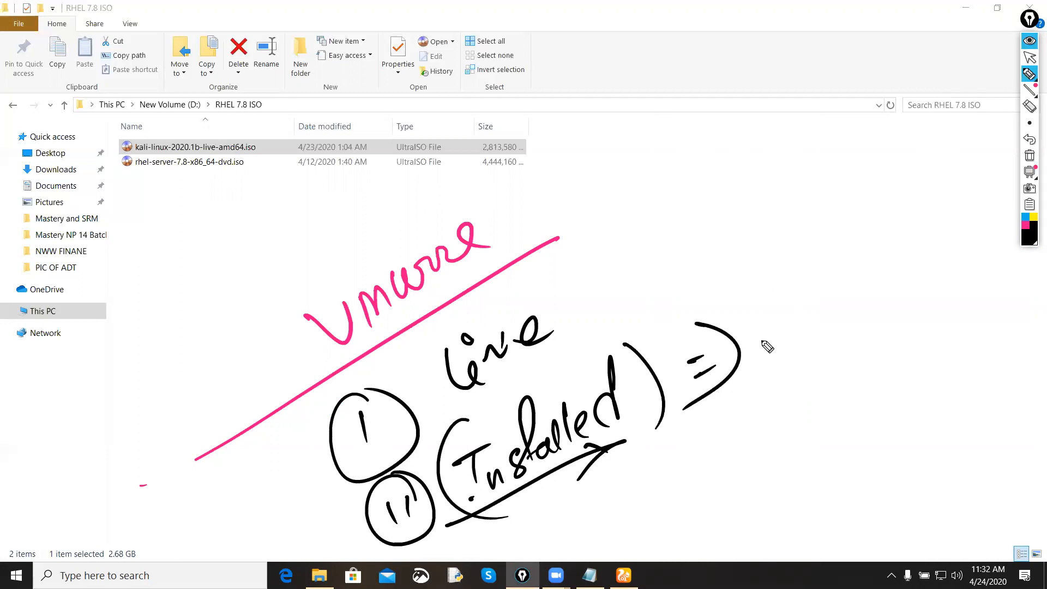
mouse_move(773, 306)
left_mouse_down()
mouse_move(768, 343)
mouse_move(833, 322)
mouse_move(851, 303)
mouse_move(820, 392)
mouse_move(867, 386)
mouse_move(949, 340)
mouse_move(941, 398)
mouse_move(967, 347)
left_mouse_up()
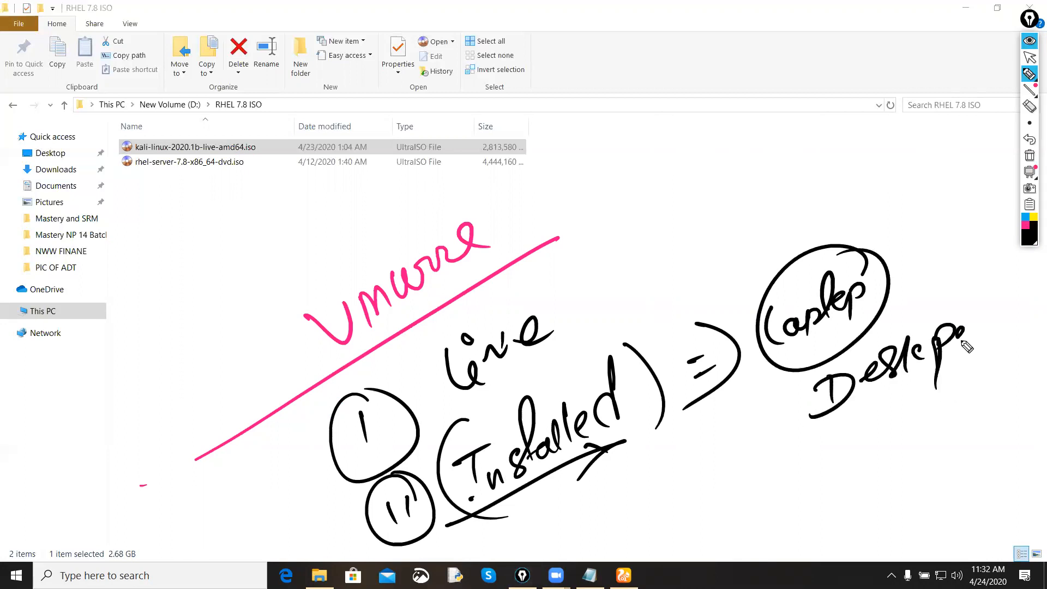
left_click_drag(980, 298, 988, 372)
left_click_drag(784, 359, 818, 458)
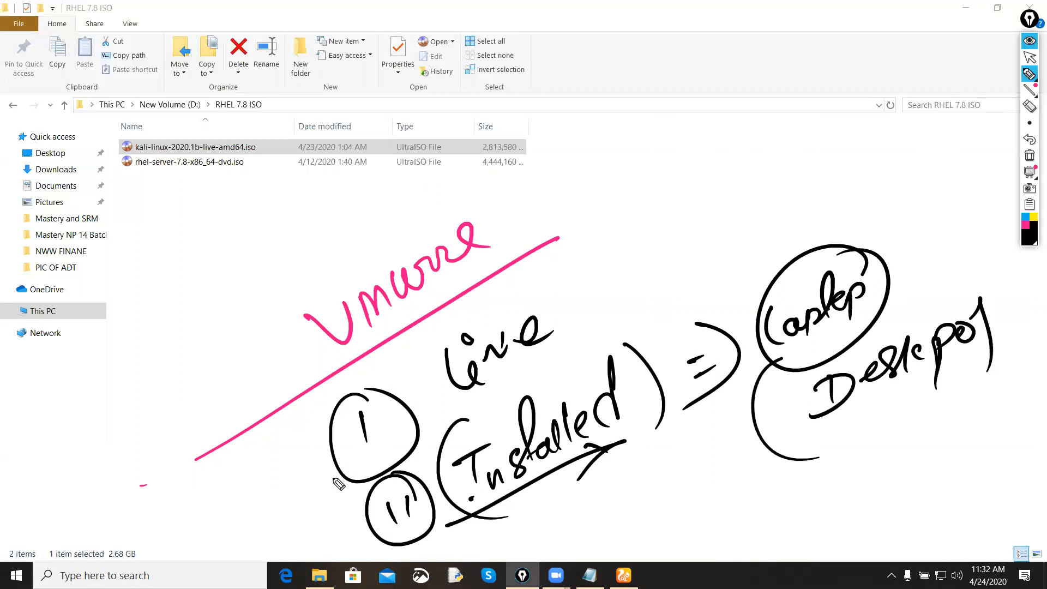
Step: Circle the "Live" and "Installed" notes with tick marks beside them, and clear all annotations, returning to the normal cursor
left_click_drag(555, 505, 638, 456)
left_click_drag(452, 382, 567, 362)
mouse_move(573, 313)
left_mouse_down()
mouse_move(580, 319)
mouse_move(500, 302)
left_mouse_up()
left_click_drag(659, 379, 522, 370)
left_click_drag(584, 282, 591, 274)
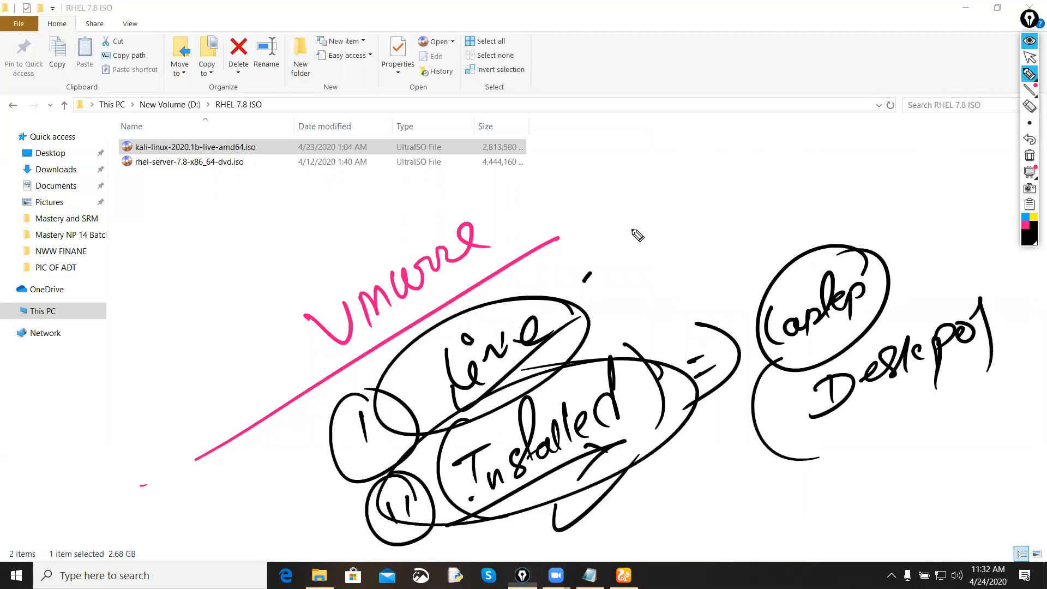
left_click_drag(638, 236, 664, 202)
left_click_drag(615, 213, 636, 273)
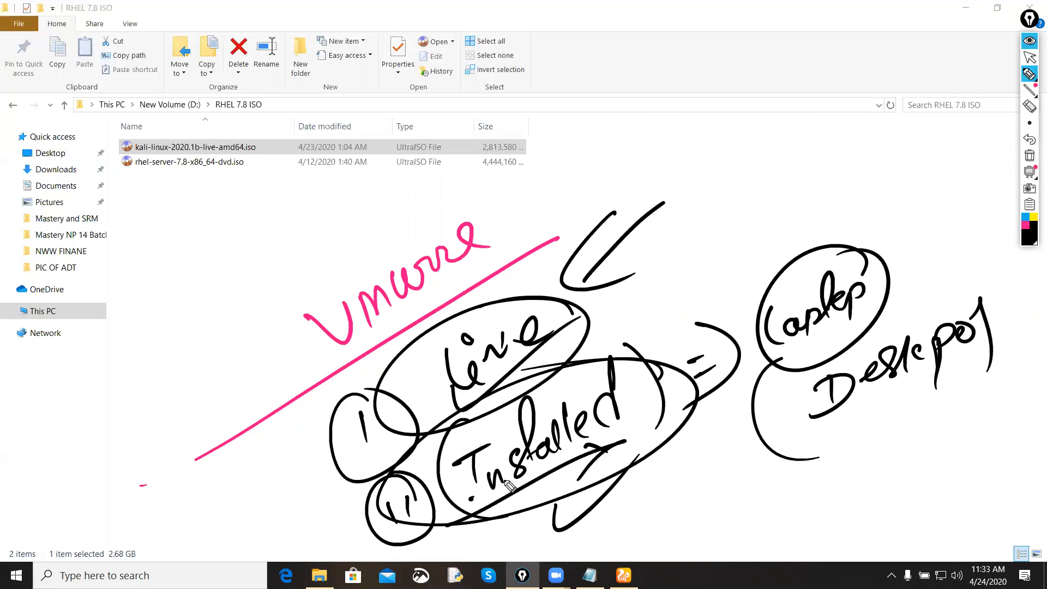
mouse_move(503, 521)
left_mouse_down()
mouse_move(524, 524)
mouse_move(564, 472)
left_mouse_up()
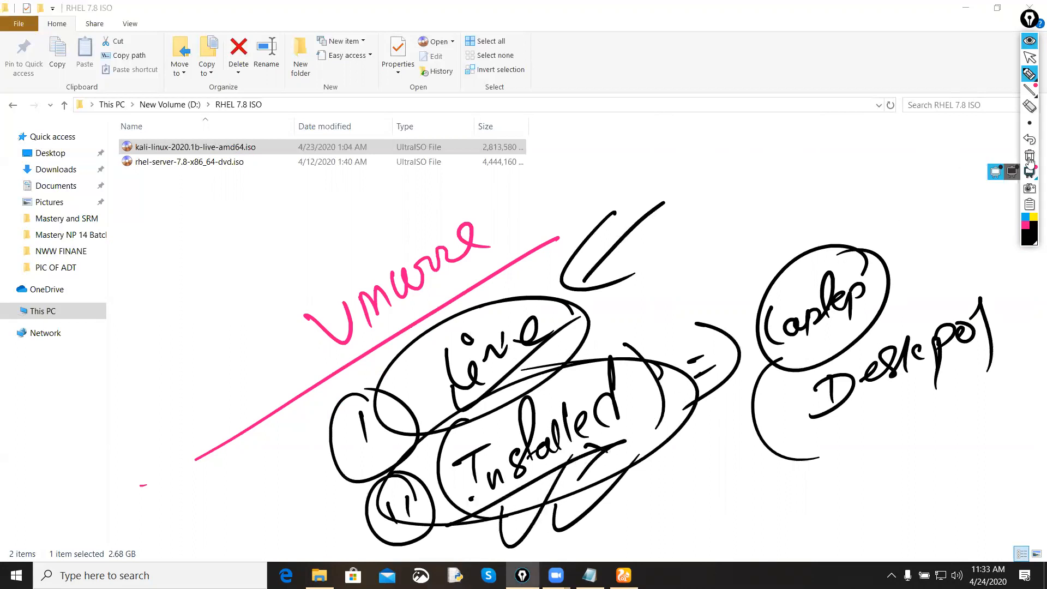
left_click(1030, 156)
left_click(1029, 56)
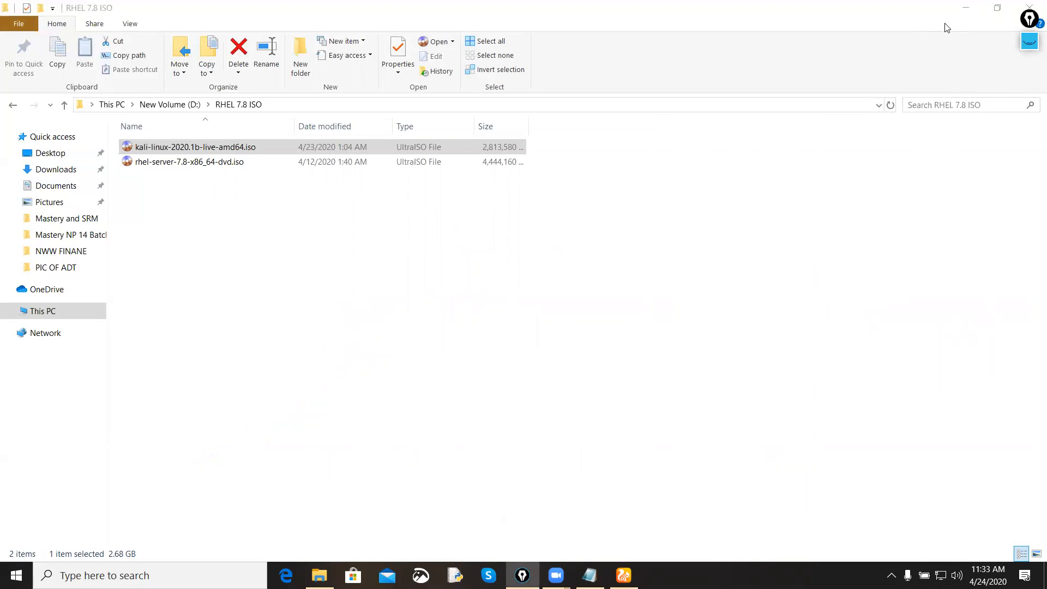
Step: Minimize the file explorer and browser windows and launch VMware Workstation
left_click(964, 9)
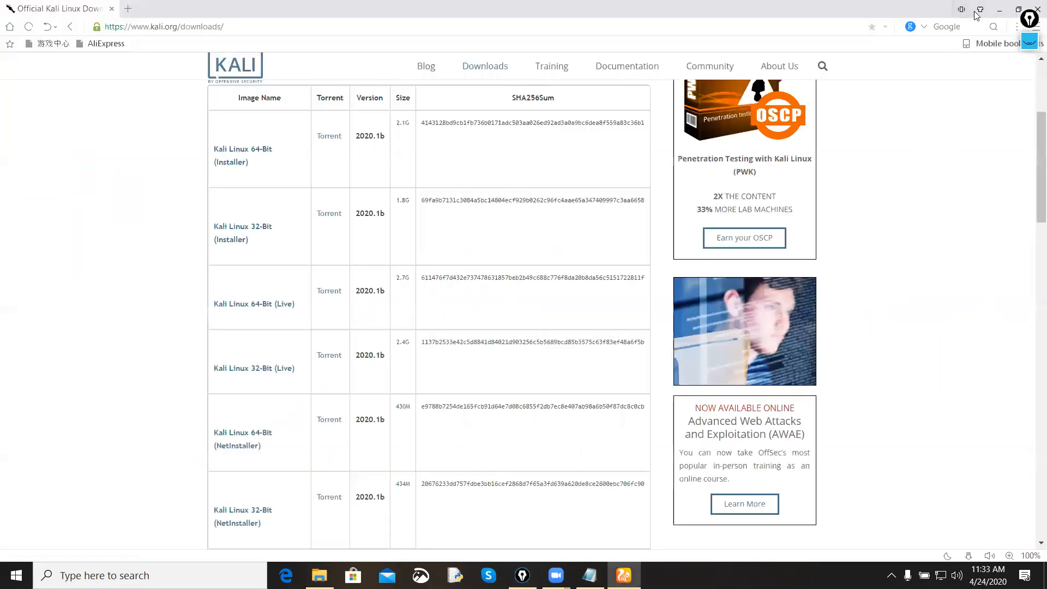
left_click(999, 10)
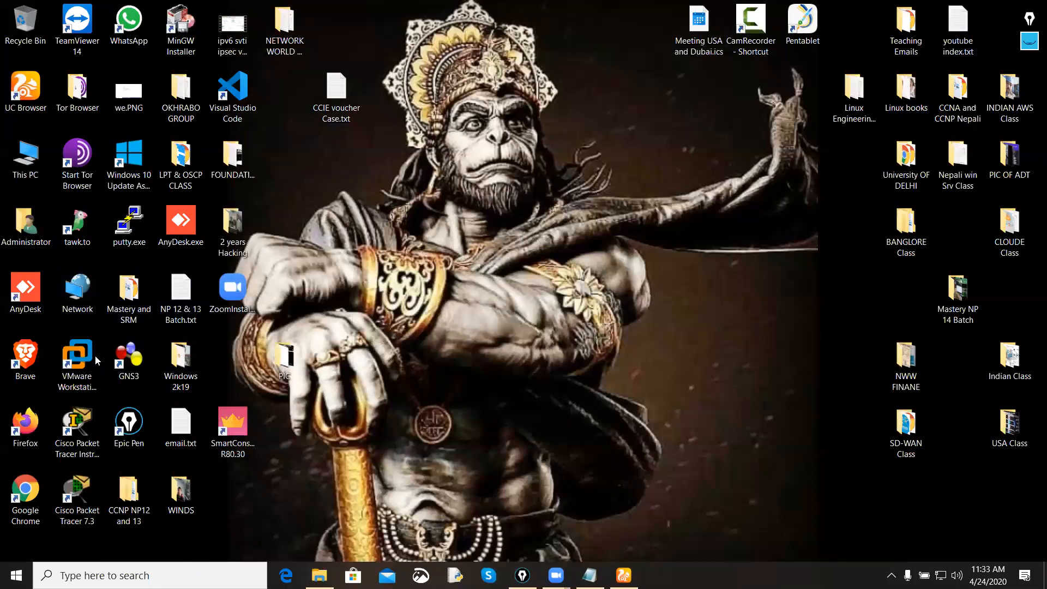
double_click(95, 355)
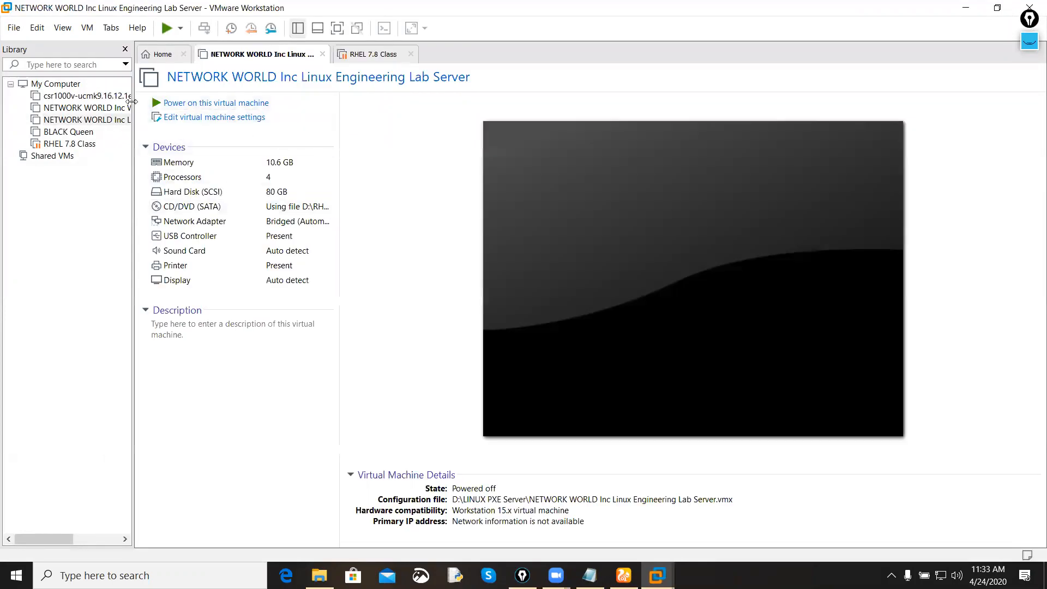
Step: Start a new virtual machine with the typical configuration, choosing to install the operating system later
left_click(13, 29)
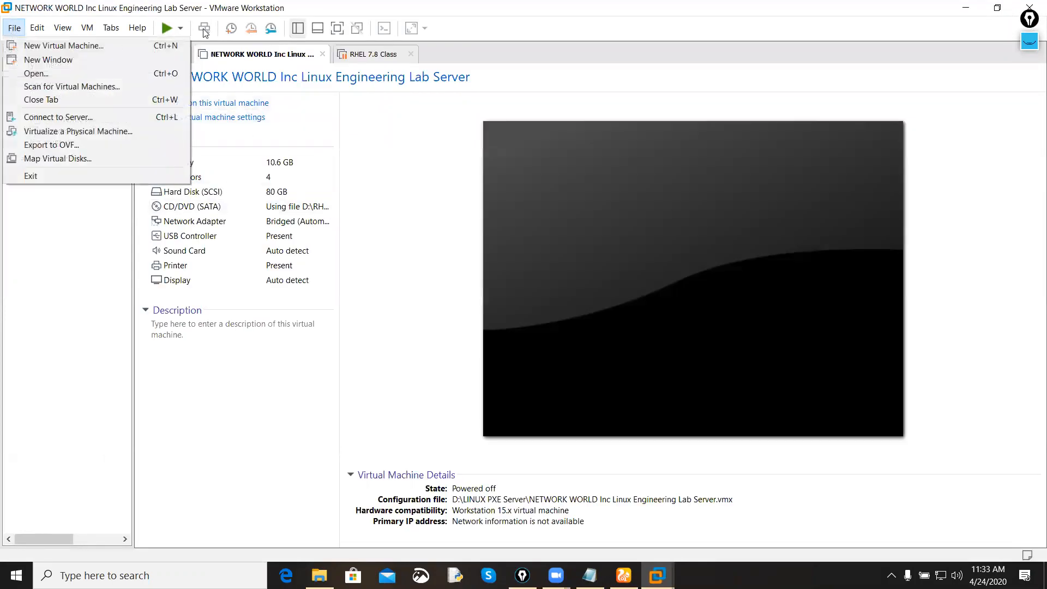
left_click(109, 47)
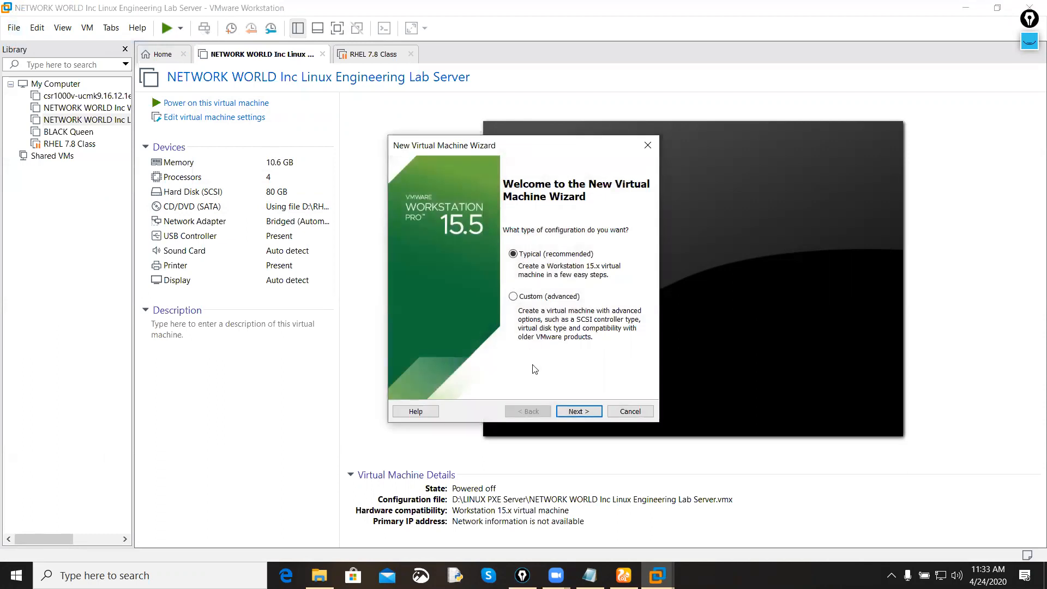
left_click(577, 412)
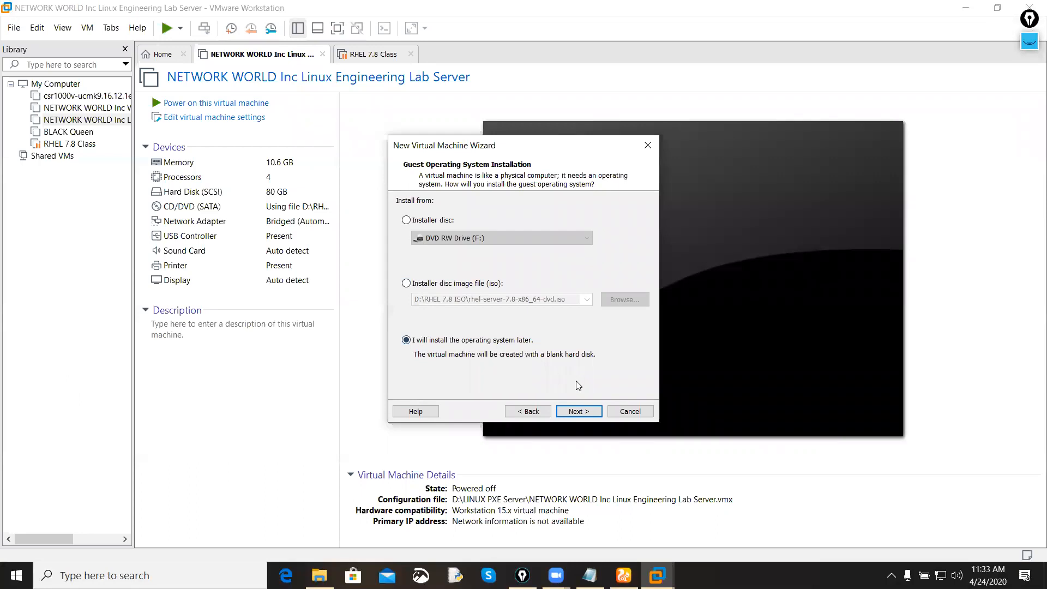
left_click(578, 412)
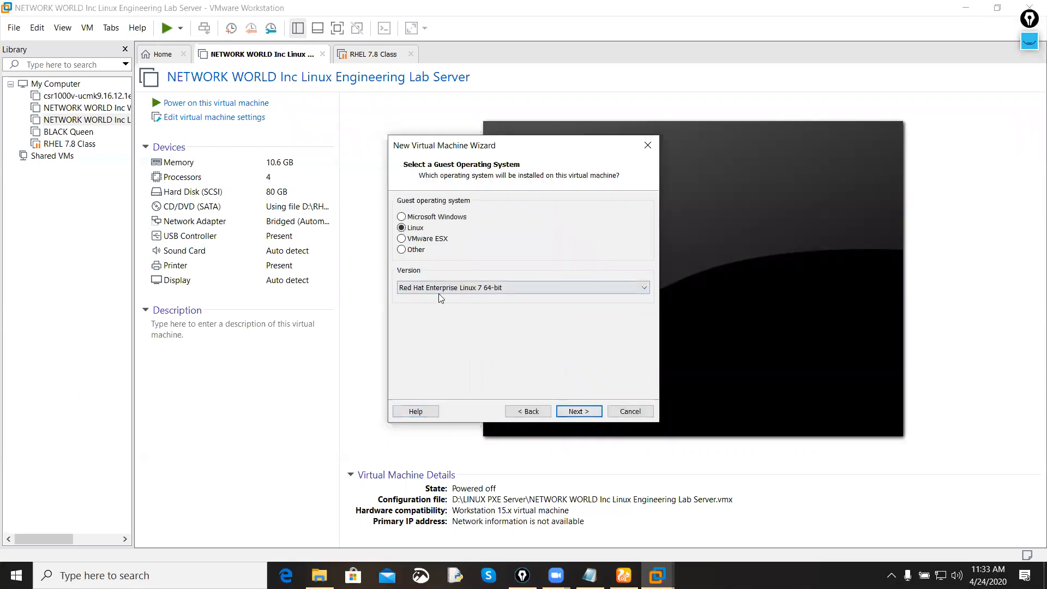
Step: Set the Linux guest version to Other Linux 2.6.x kernel 64-bit and continue to the naming page
left_click(467, 289)
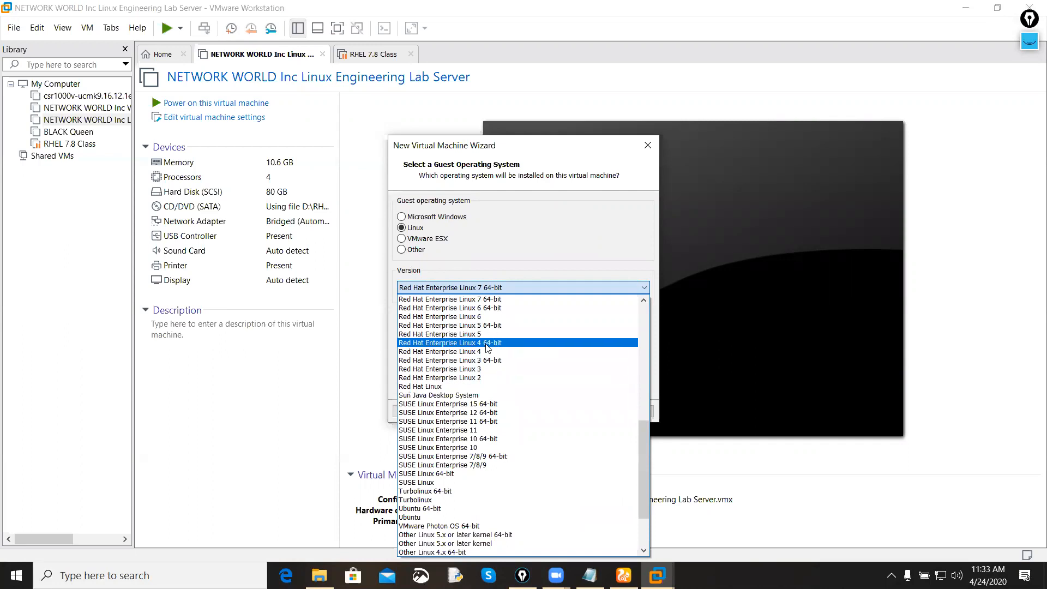
scroll(484, 365, "down", 3)
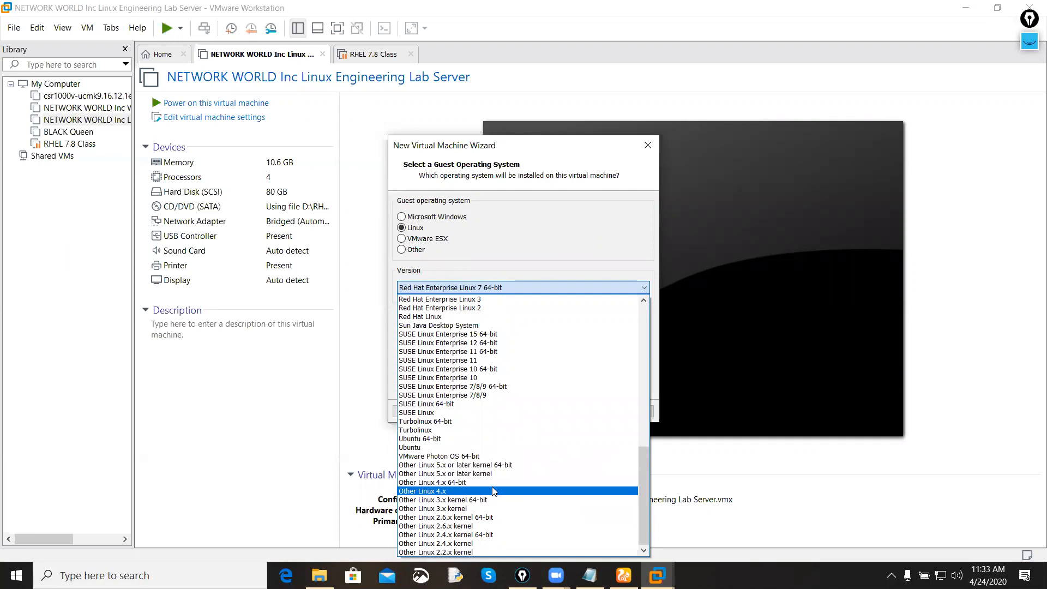
left_click(490, 518)
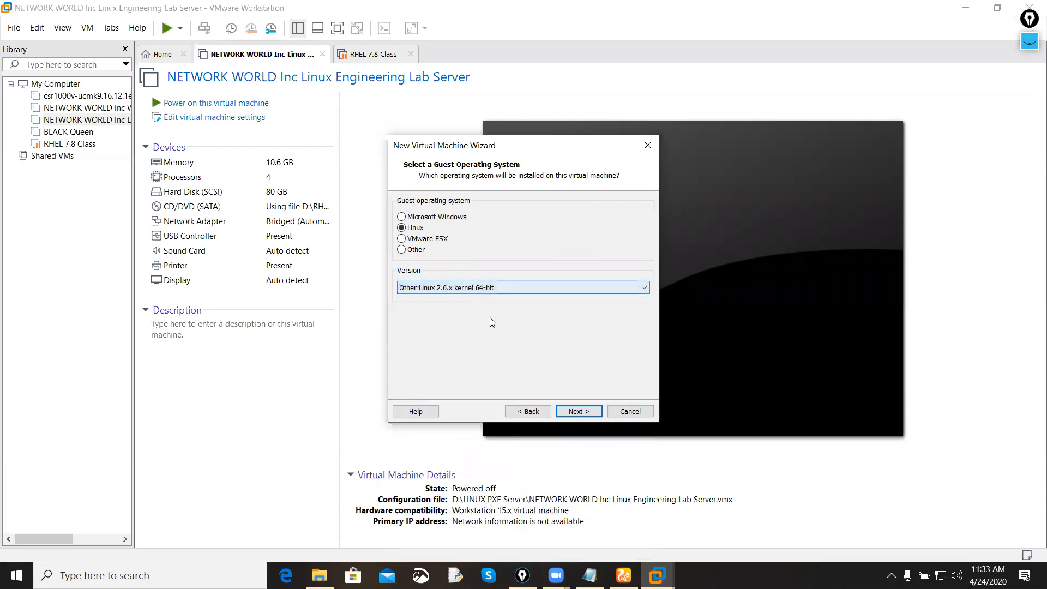
left_click(579, 411)
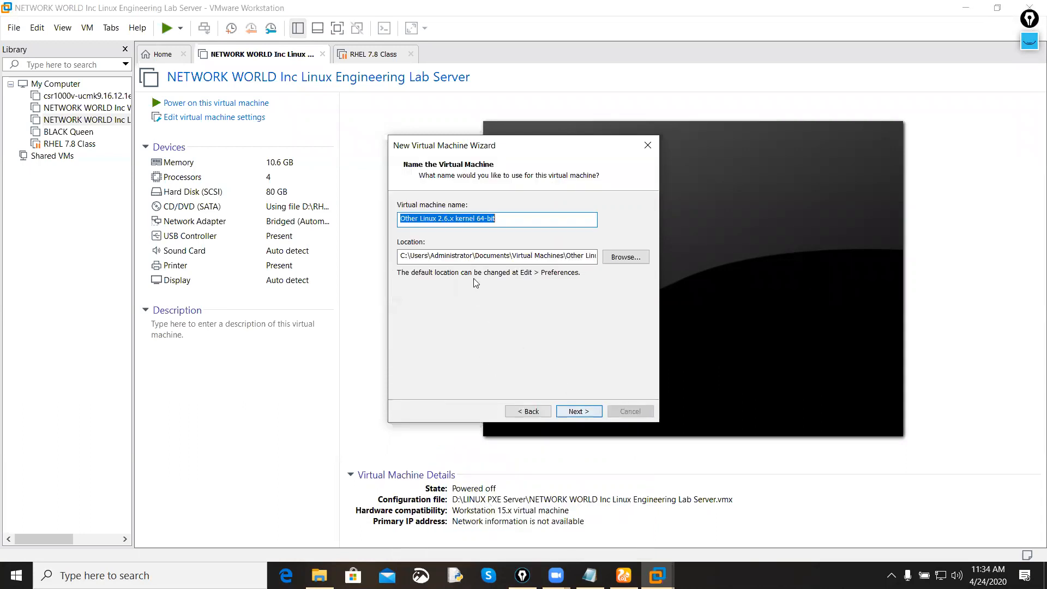
Step: Name the virtual machine Kali and accept its default location
key("BackSpace")
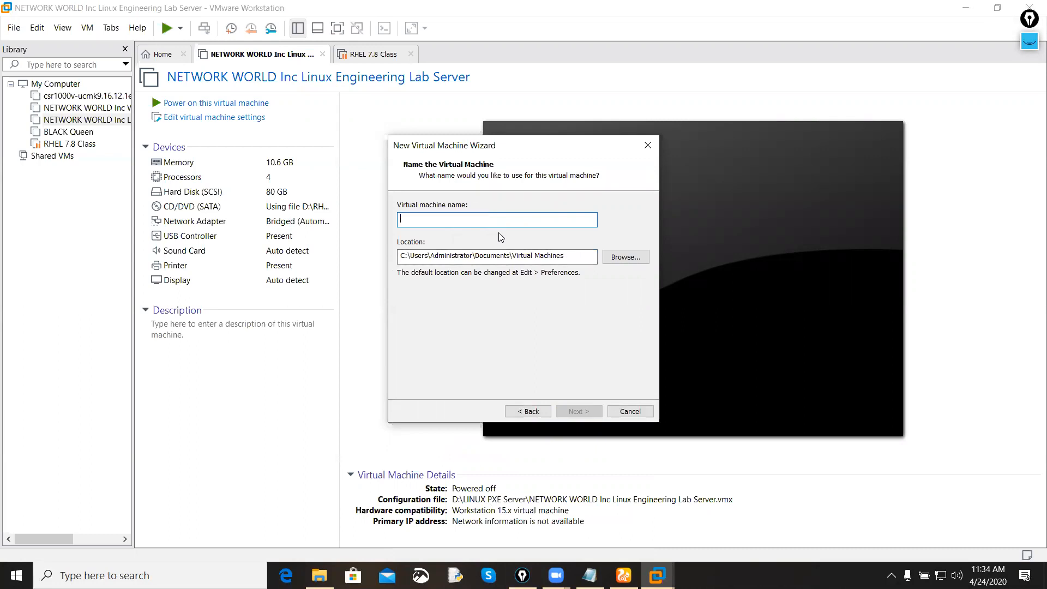
type("Kali")
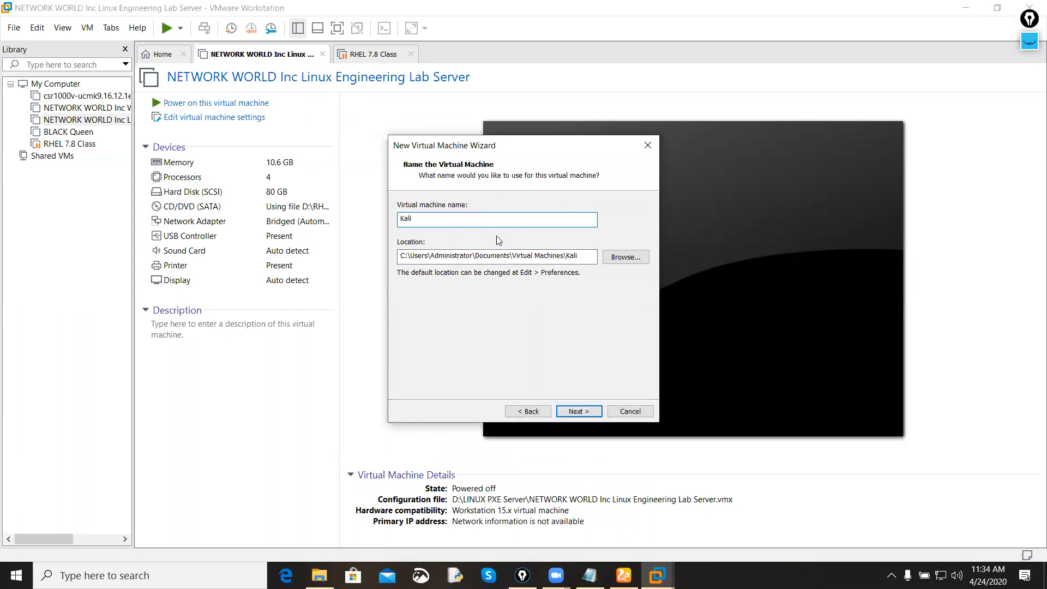
left_click_drag(589, 256, 357, 249)
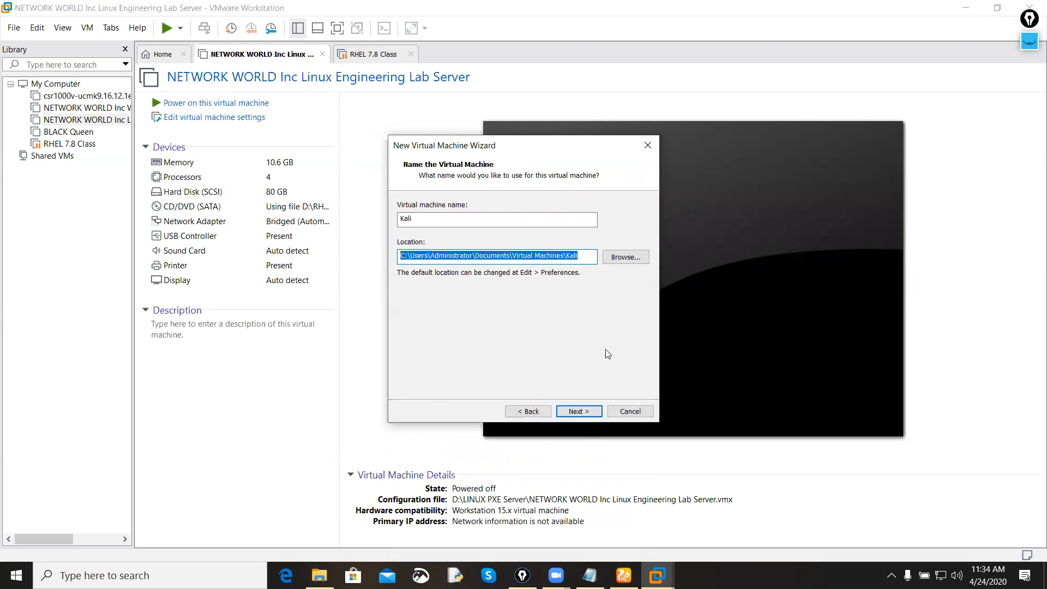
left_click(579, 412)
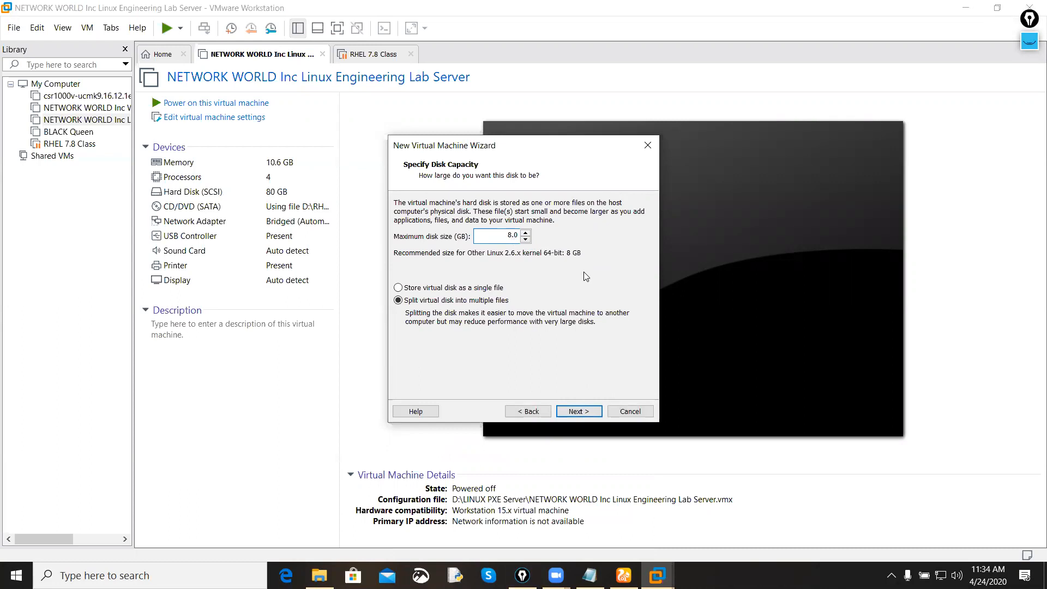
Step: Set the maximum disk size to 50 GB, stored as a single file, and continue to the summary
type("0")
left_click(489, 289)
left_click(583, 412)
Step: Open the hardware customization and raise the virtual machine's memory to 16 GB (16384 MB)
left_click(480, 336)
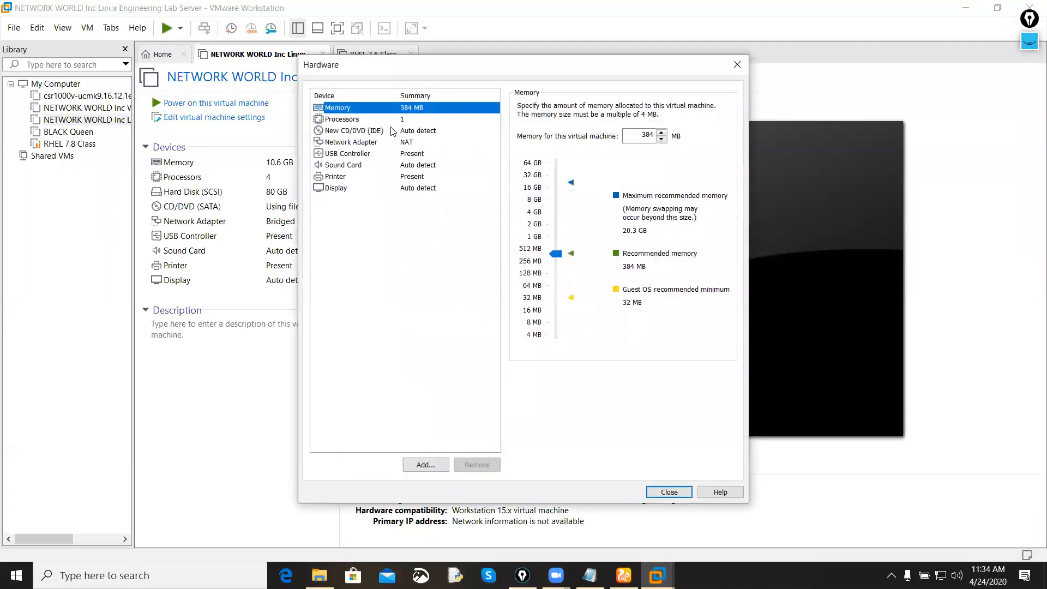
left_click_drag(555, 253, 555, 224)
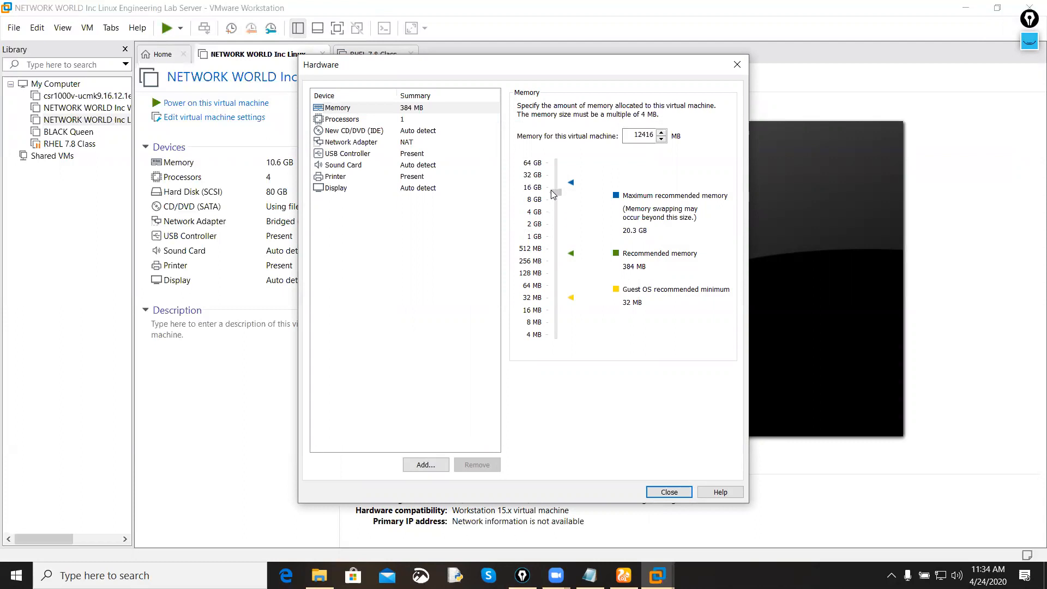
left_click_drag(551, 186, 550, 187)
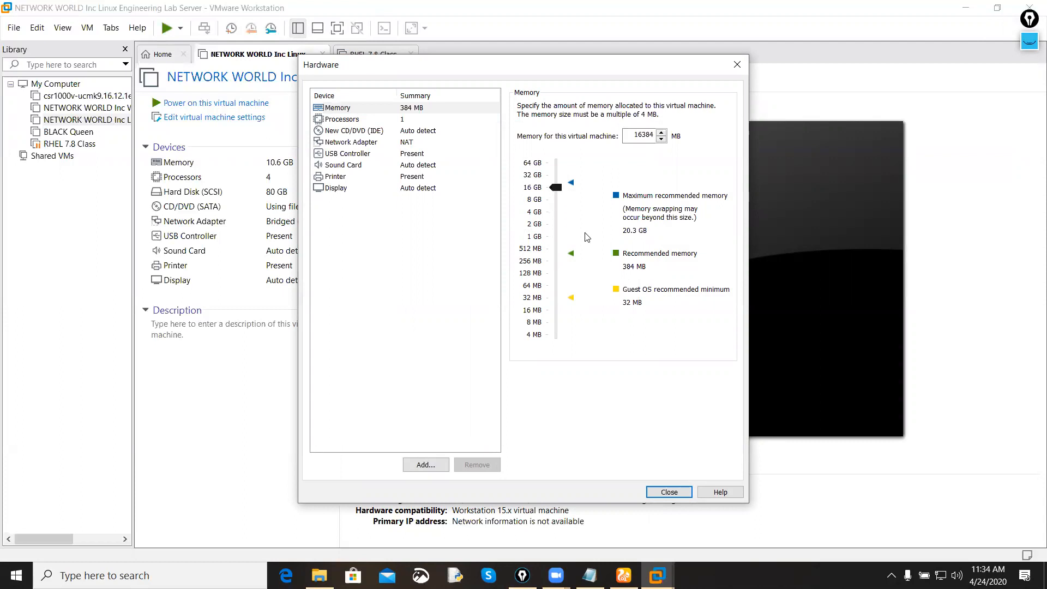
Step: Set the virtual machine to 2 processors with 2 cores per processor
left_click(405, 120)
left_click(672, 107)
left_click(646, 129)
left_click(672, 125)
left_click(642, 148)
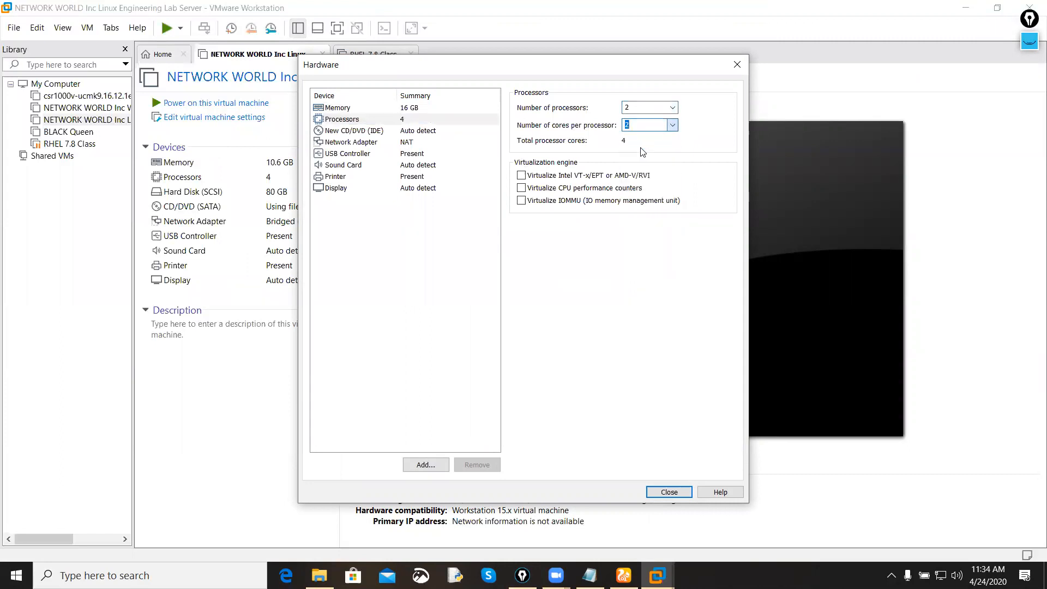
Step: Review the network adapter, processor and memory settings of the new virtual machine
left_click(427, 142)
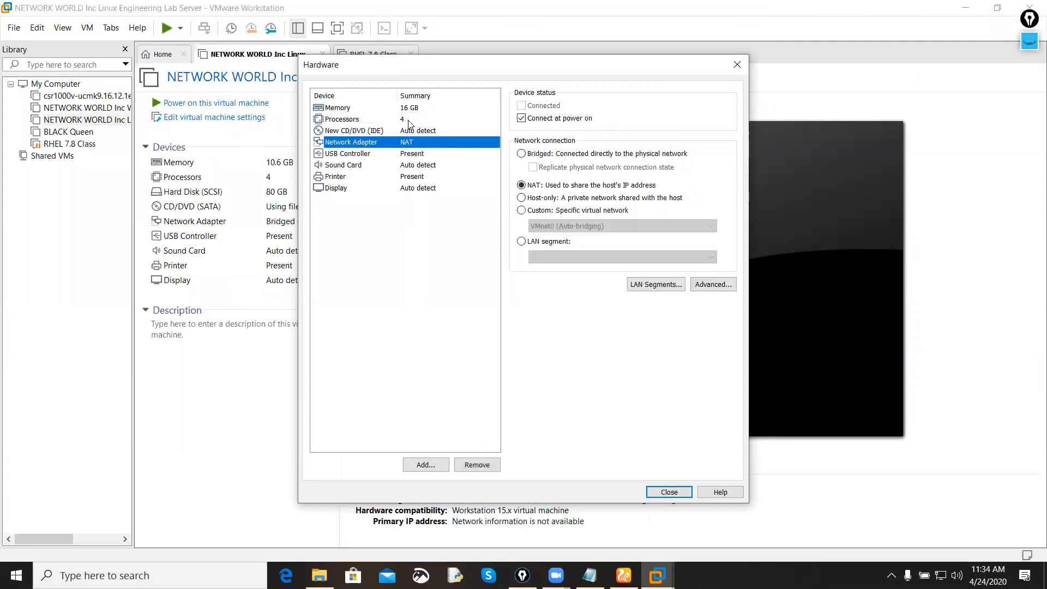
left_click(409, 121)
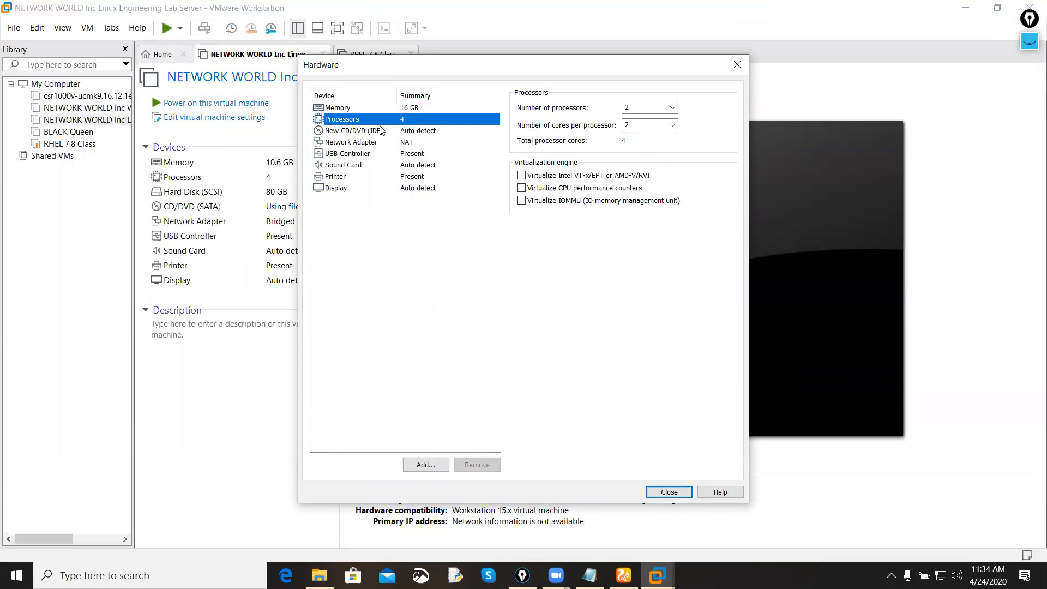
left_click(382, 108)
left_click(418, 119)
left_click(413, 110)
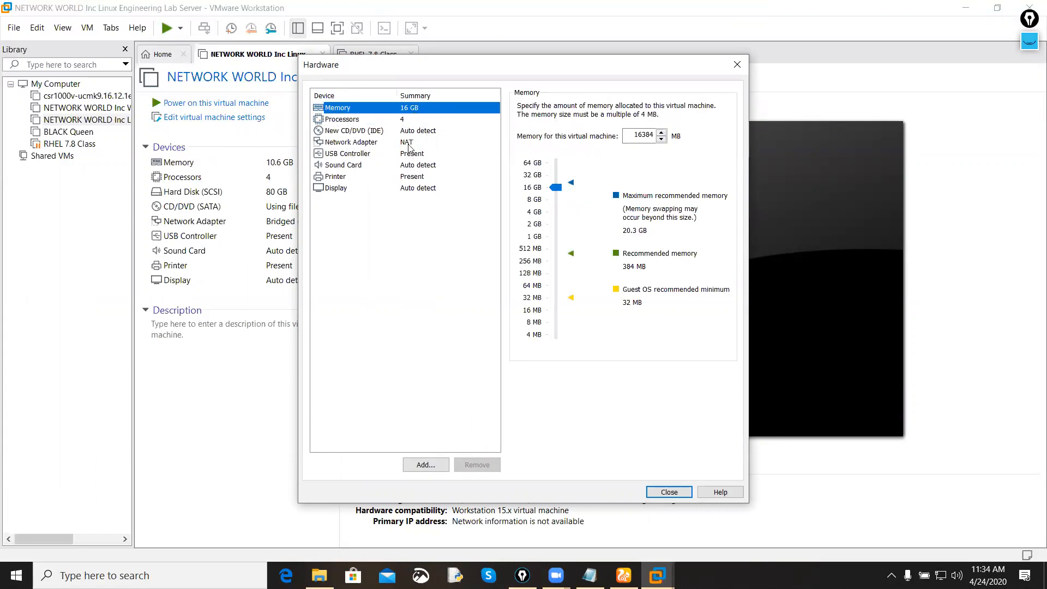
Step: Attach kali-linux-2020.1b-live-amd64.iso as the CD/DVD drive's image file and finish creating the virtual machine
left_click(434, 132)
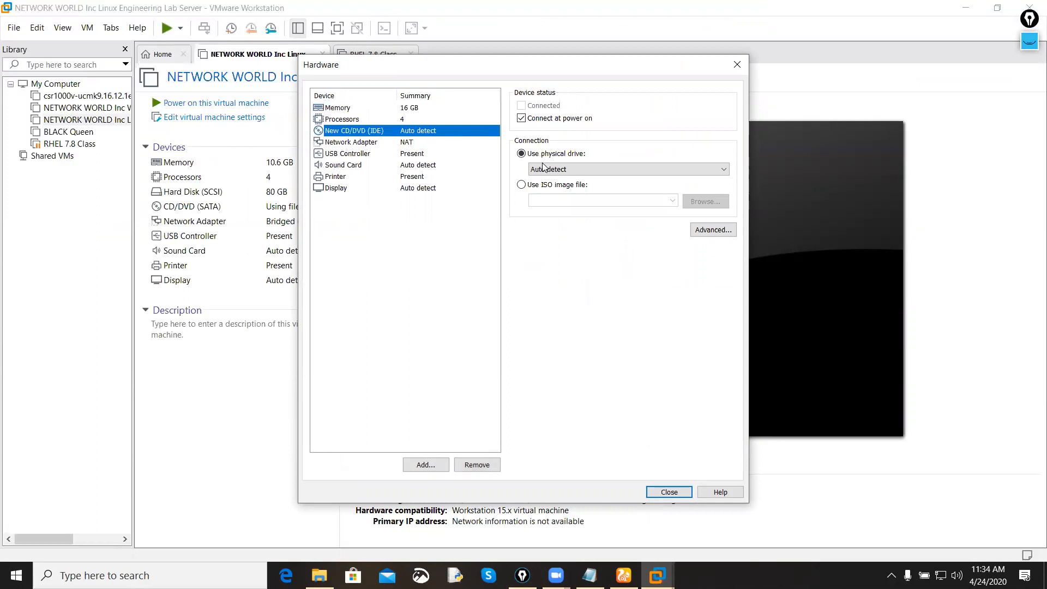
left_click(522, 185)
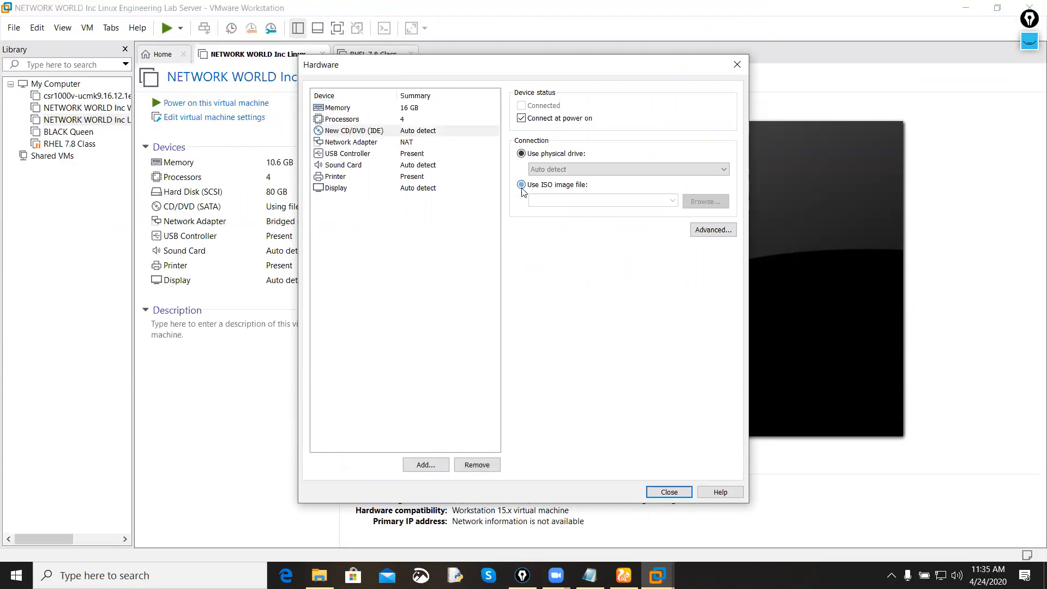
left_click(689, 202)
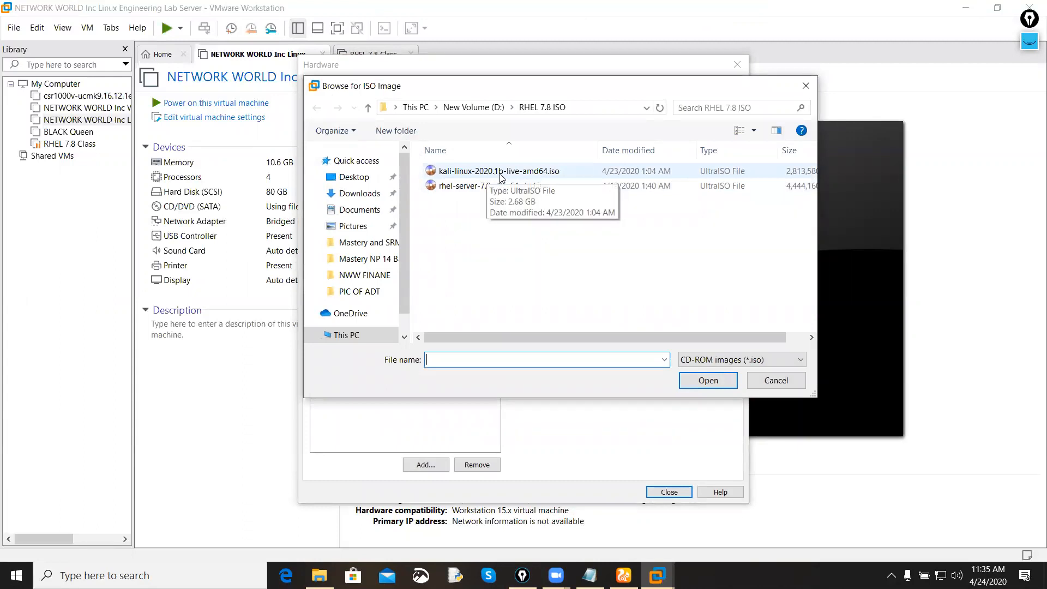
left_click(534, 174)
double_click(533, 174)
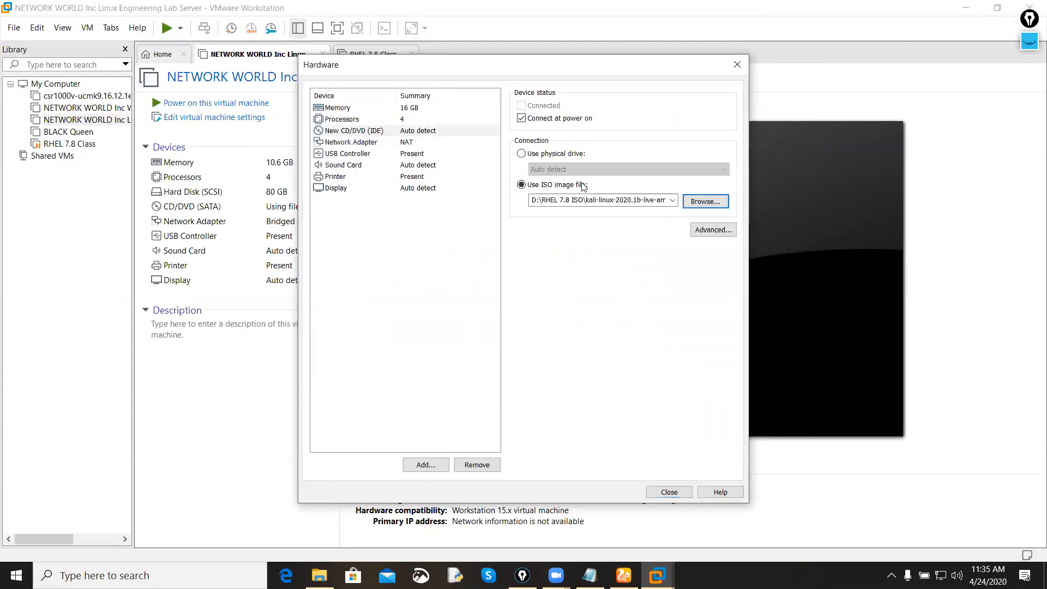
left_click(686, 496)
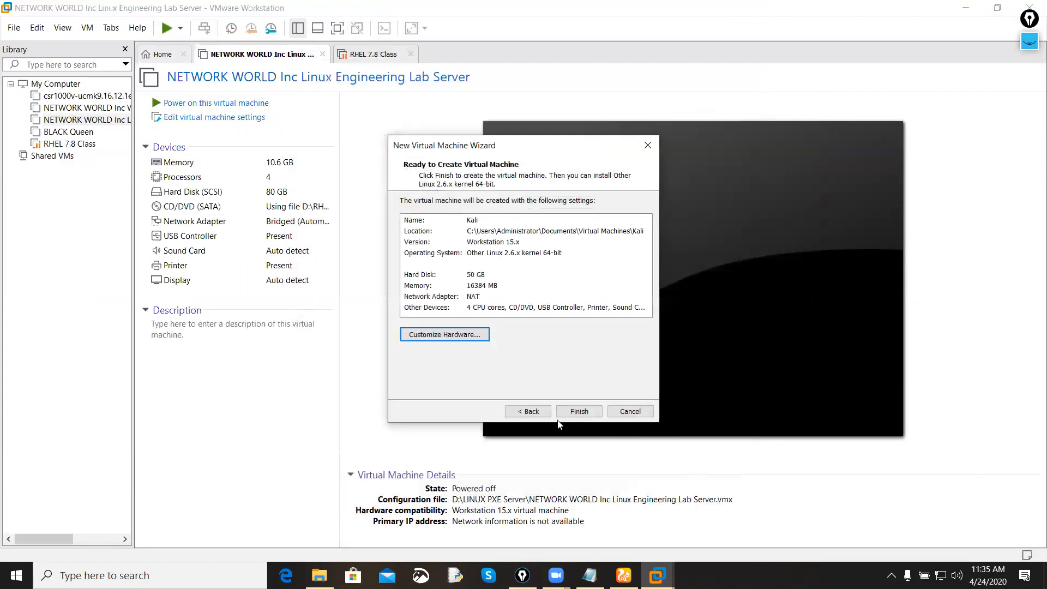
left_click(579, 412)
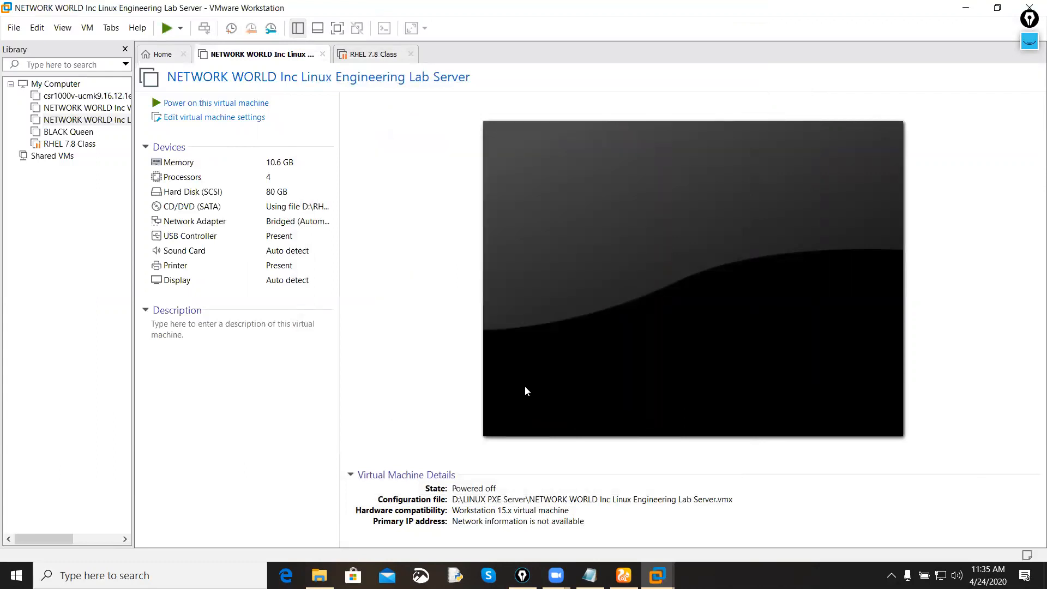
Step: Close the RHEL 7.8 Class and Linux Engineering Lab Server tabs, and power on the Kali virtual machine, dismissing the notices
left_click(411, 53)
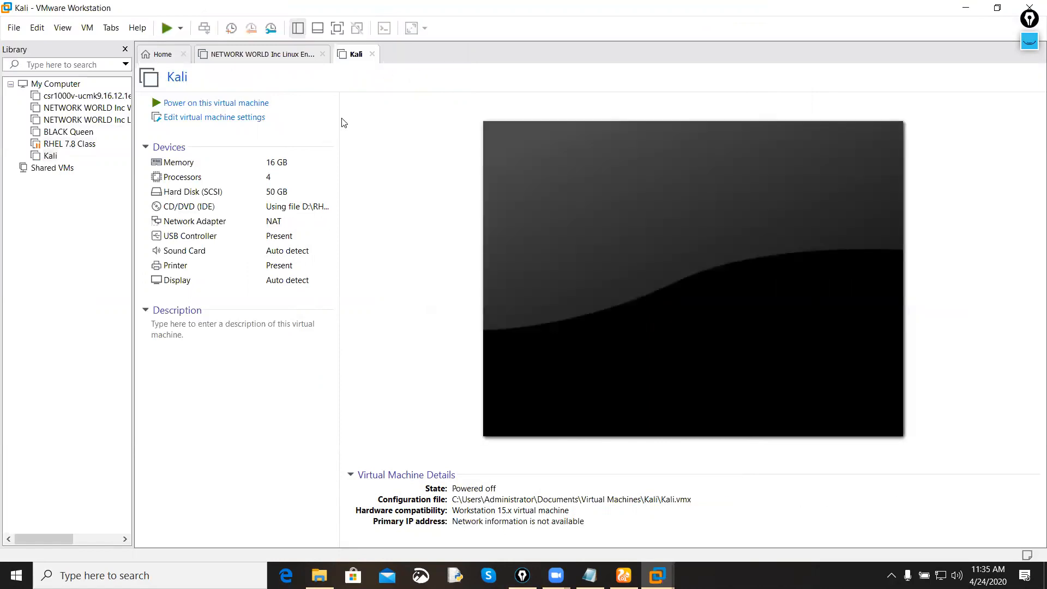
left_click(317, 56)
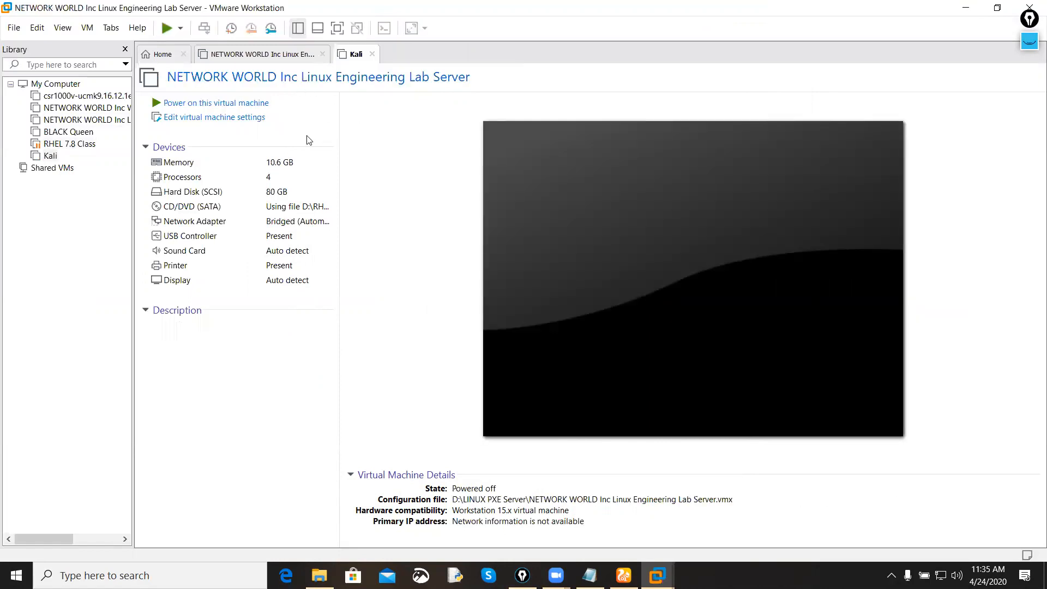
left_click(205, 109)
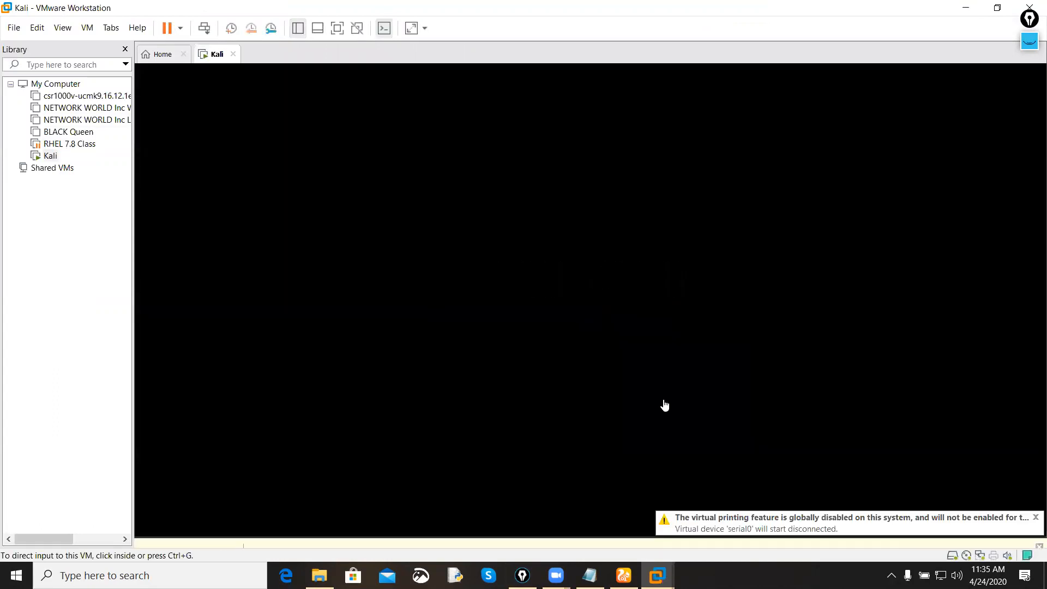
left_click(1034, 493)
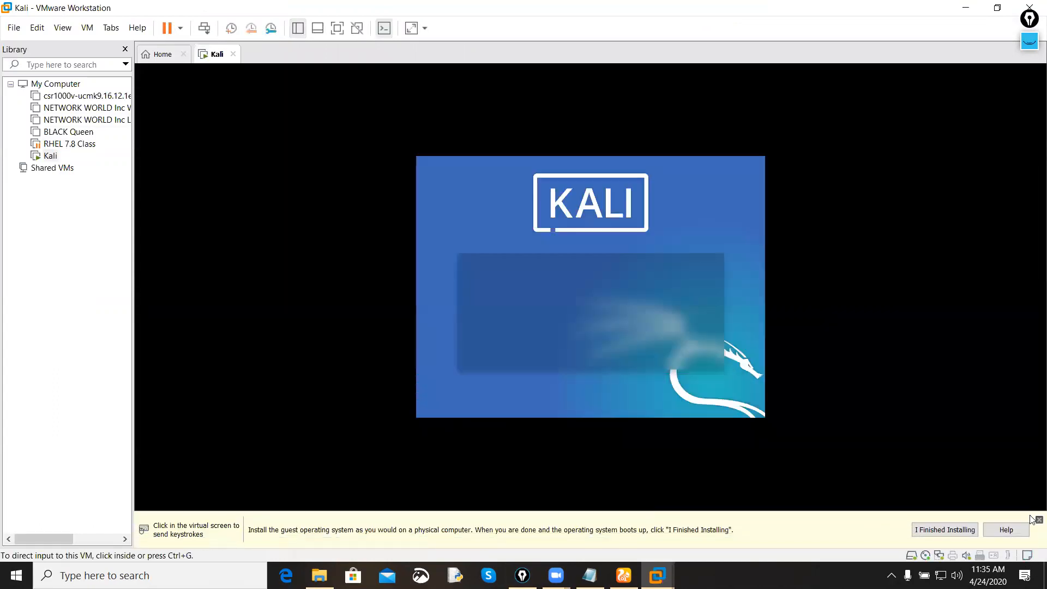
left_click(1038, 519)
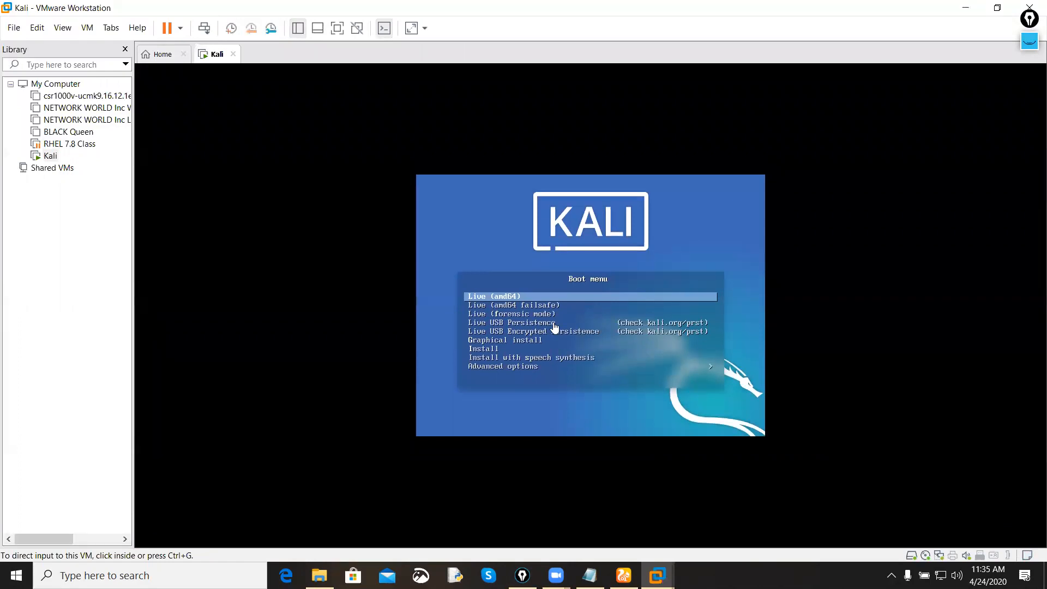
Step: Look through the live and install entries of the Kali boot menu and return to Live (amd64)
left_click(838, 340)
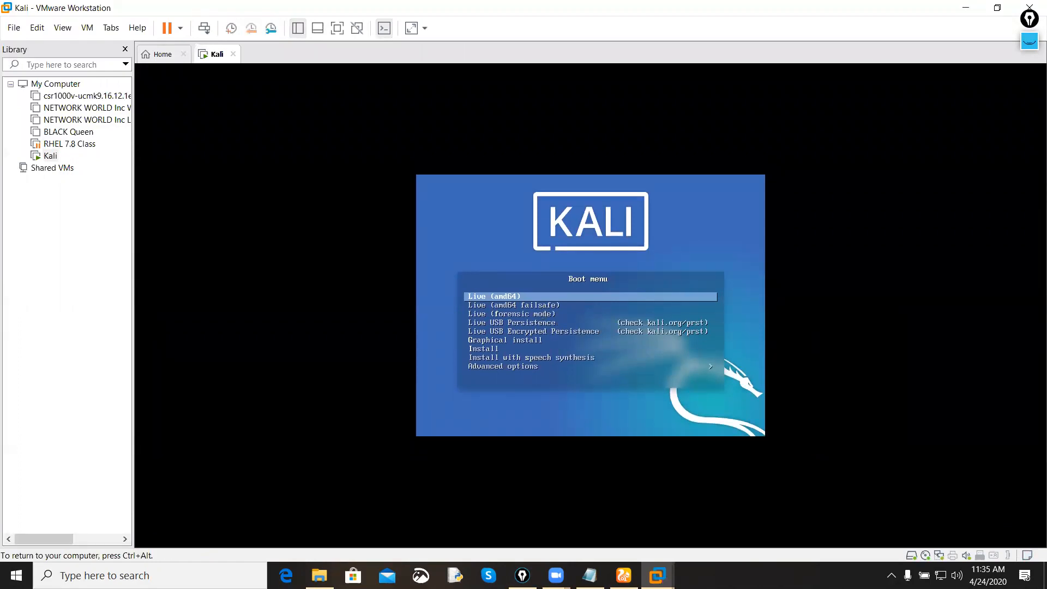
key("Down")
key("Down")
key("Down")
key("Down")
key("Down")
key("Down")
key("Down")
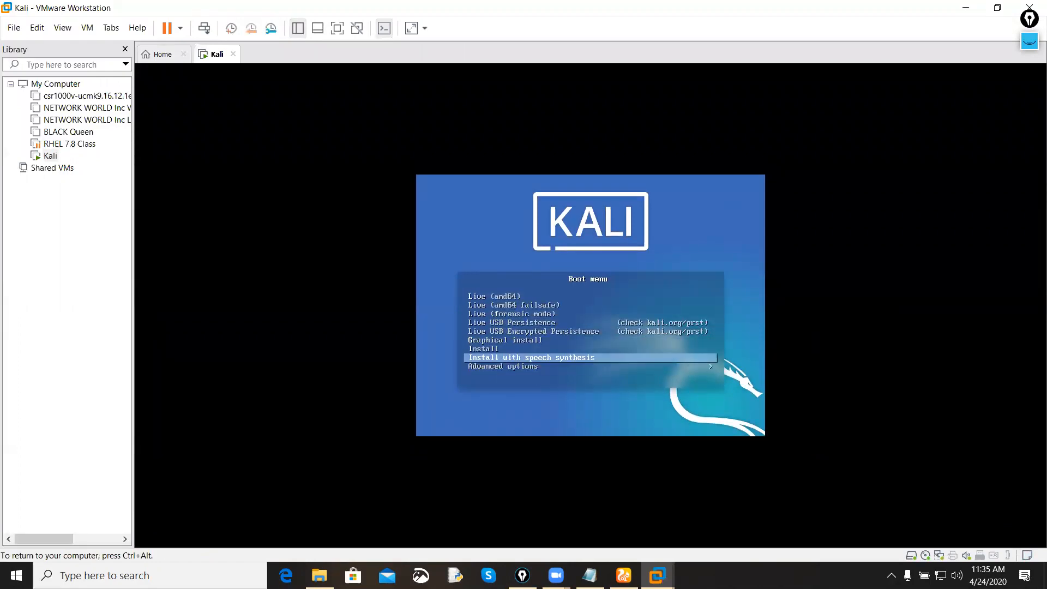
key("Up")
key("Up")
key("Up")
key("Up")
key("Up")
key("Up")
key("Up")
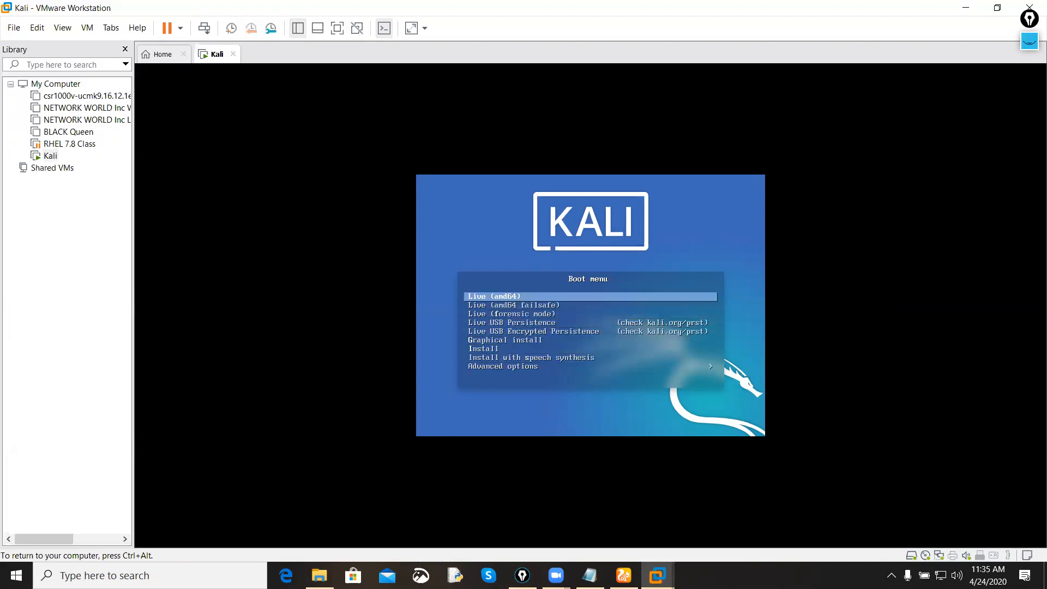
Step: Boot Kali in Live (amd64) mode and look through the tool categories in its applications menu
key("Return")
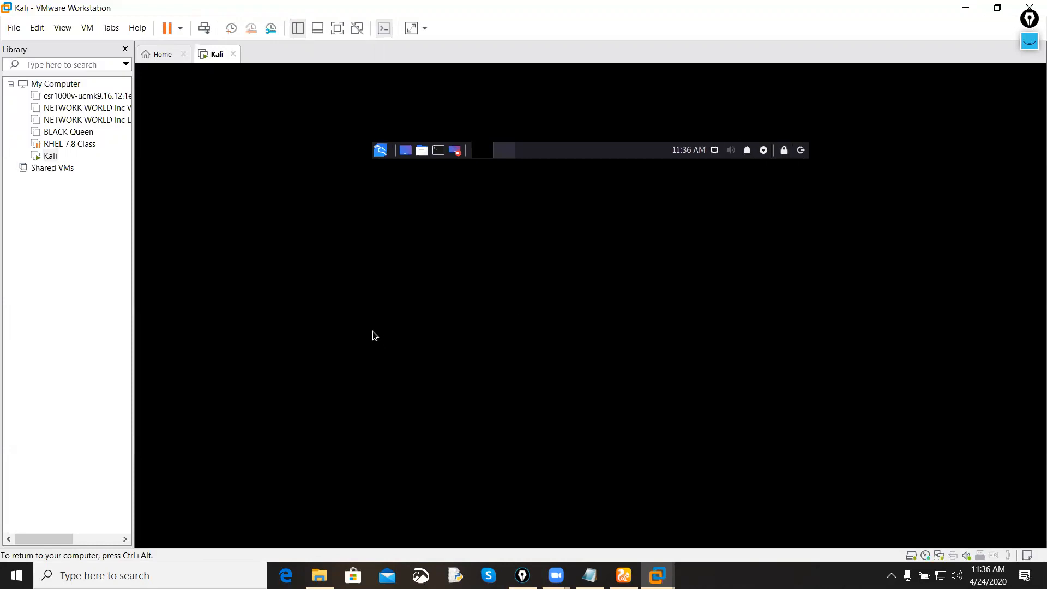
left_click(374, 157)
left_click(380, 151)
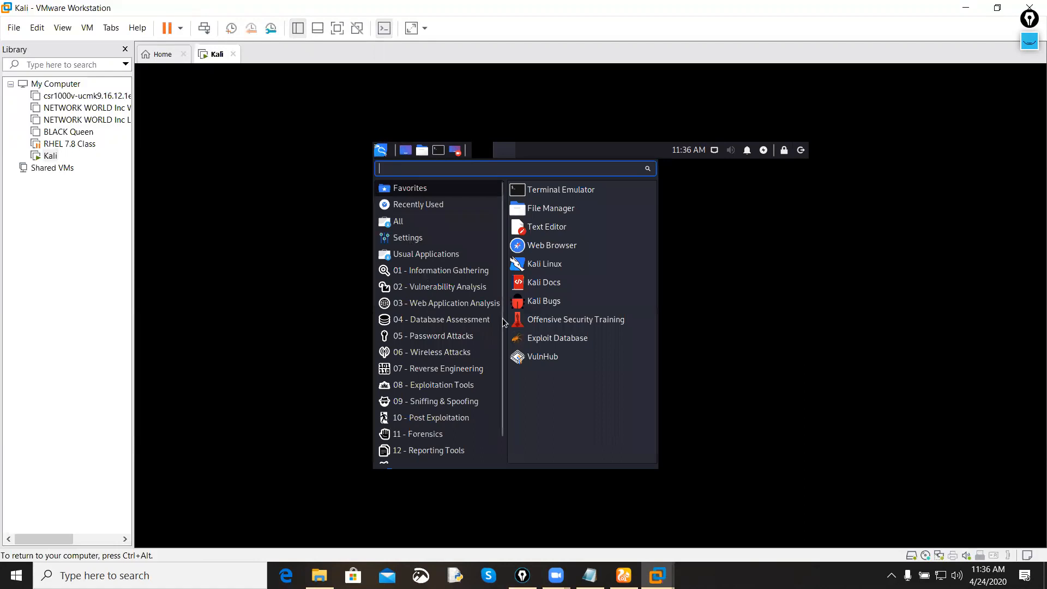
scroll(436, 376, "down", 1)
scroll(445, 340, "up", 1)
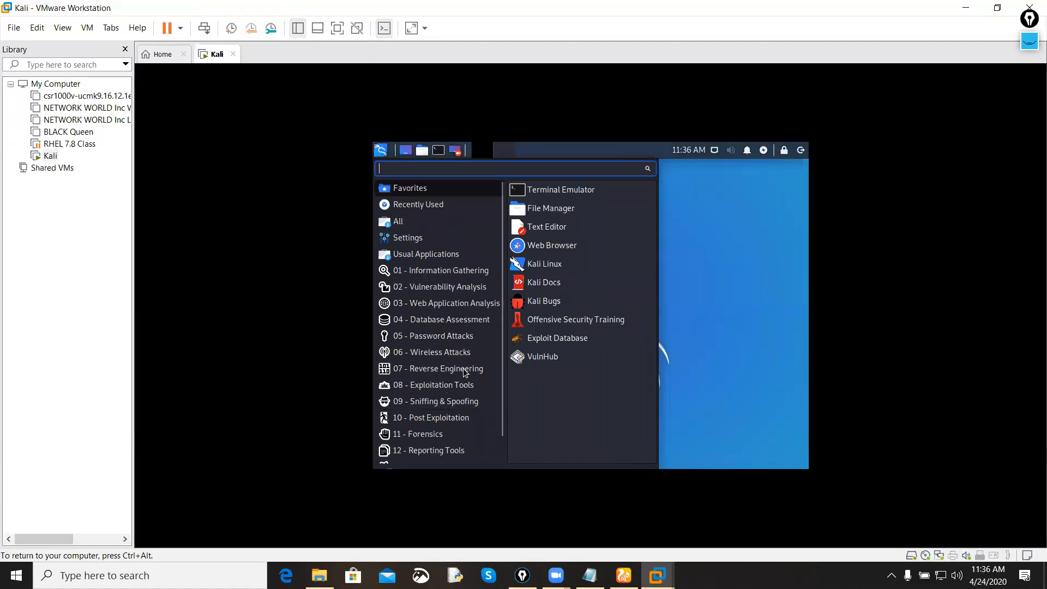
scroll(450, 333, "down", 1)
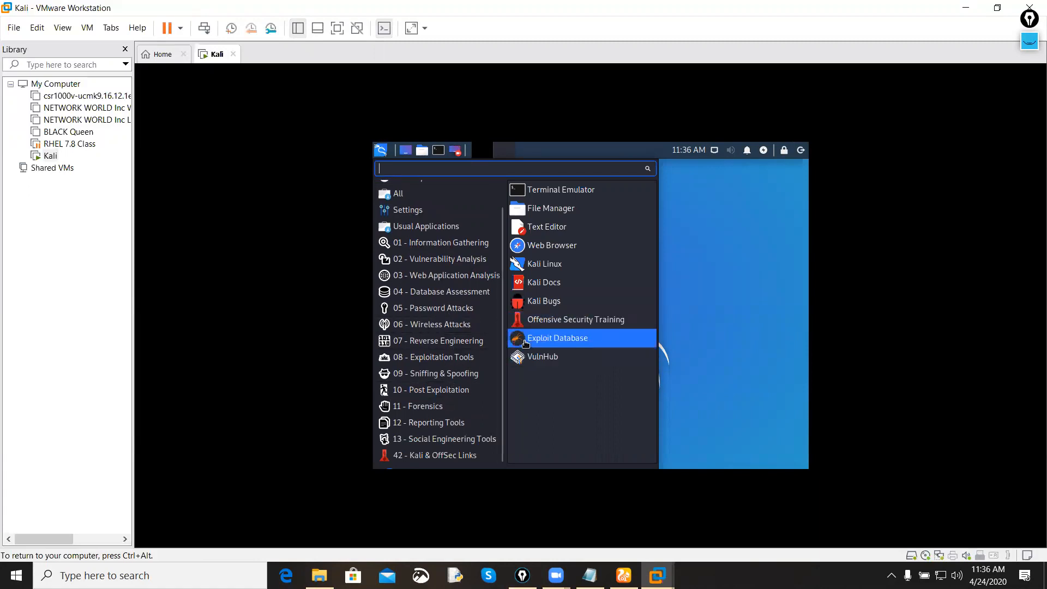
left_click(683, 307)
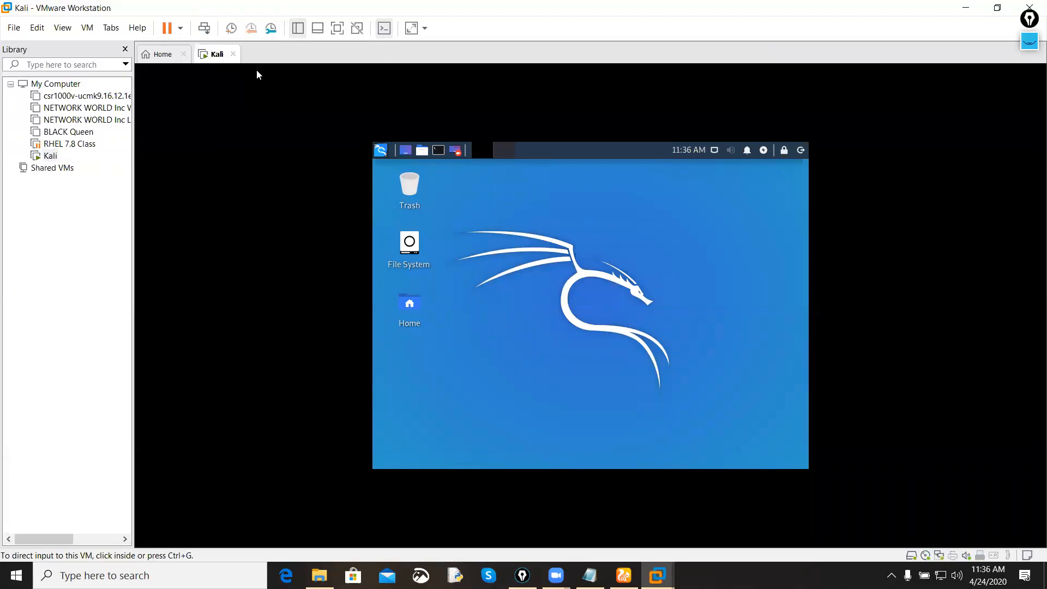
Step: Reset the Kali virtual machine to return to its boot menu
right_click(220, 57)
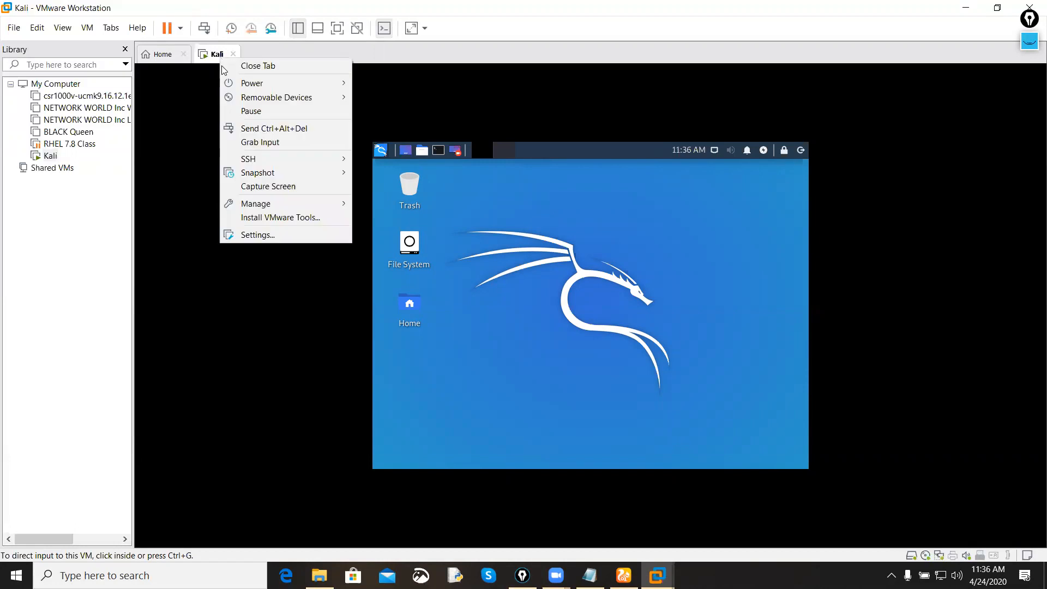
mouse_move(240, 83)
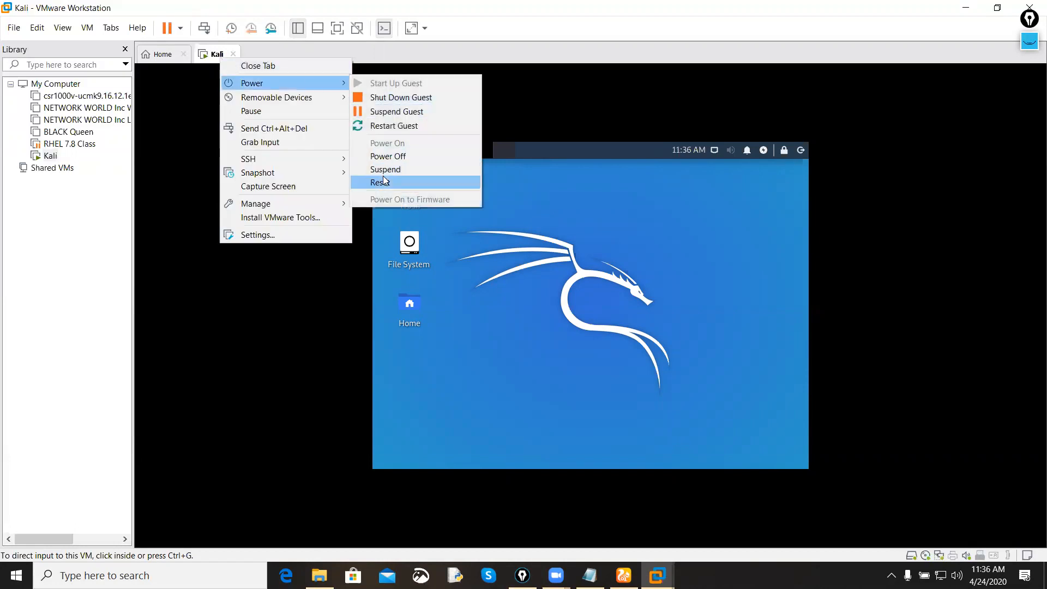
left_click(411, 182)
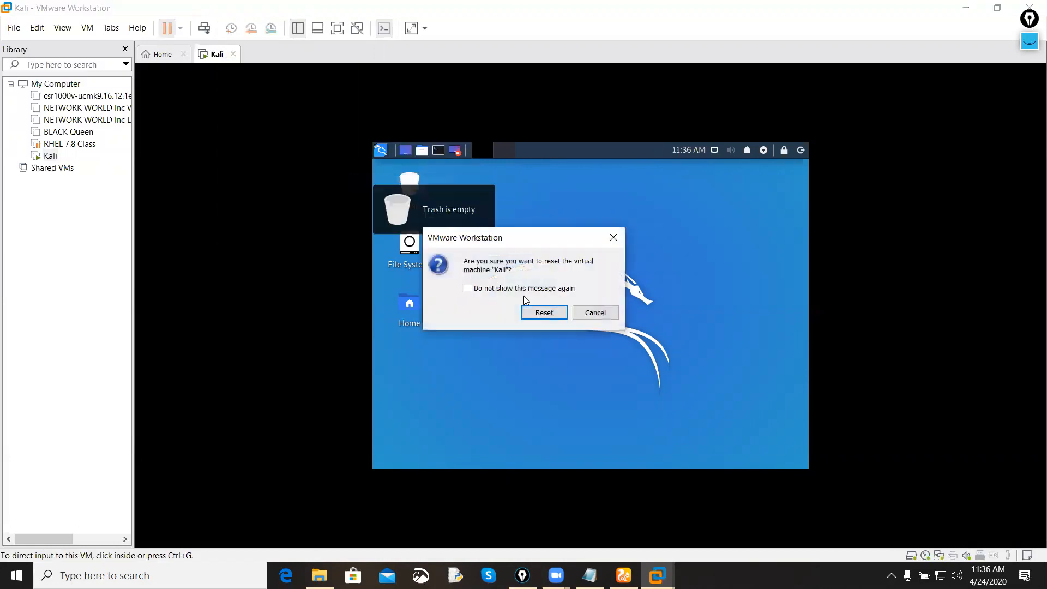
left_click(556, 314)
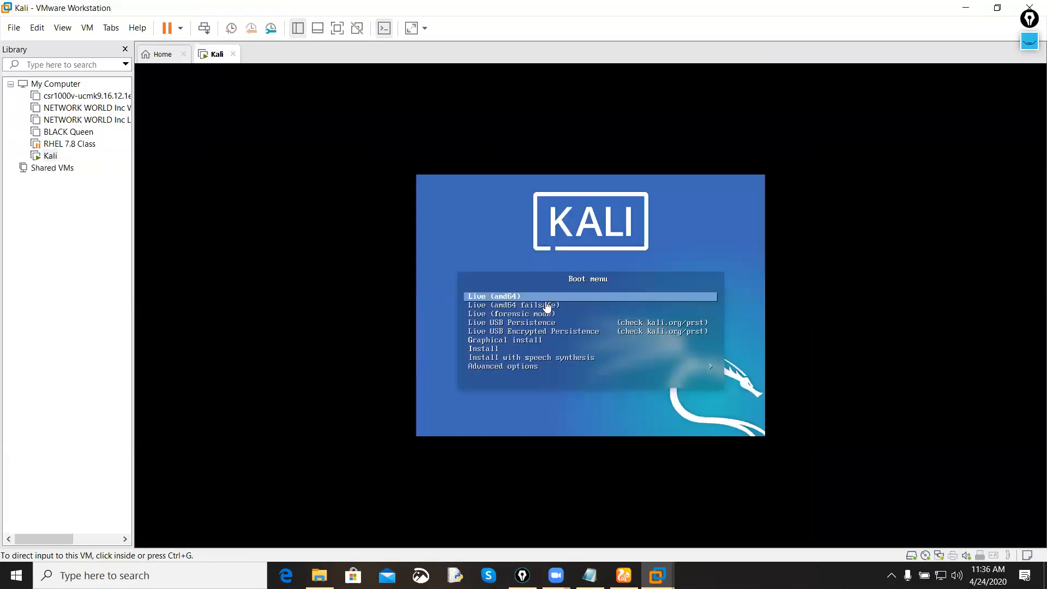
Step: Start the Graphical install from the Kali boot menu
left_click(546, 306)
key("Down")
key("Down")
key("Down")
key("Down")
key("Down")
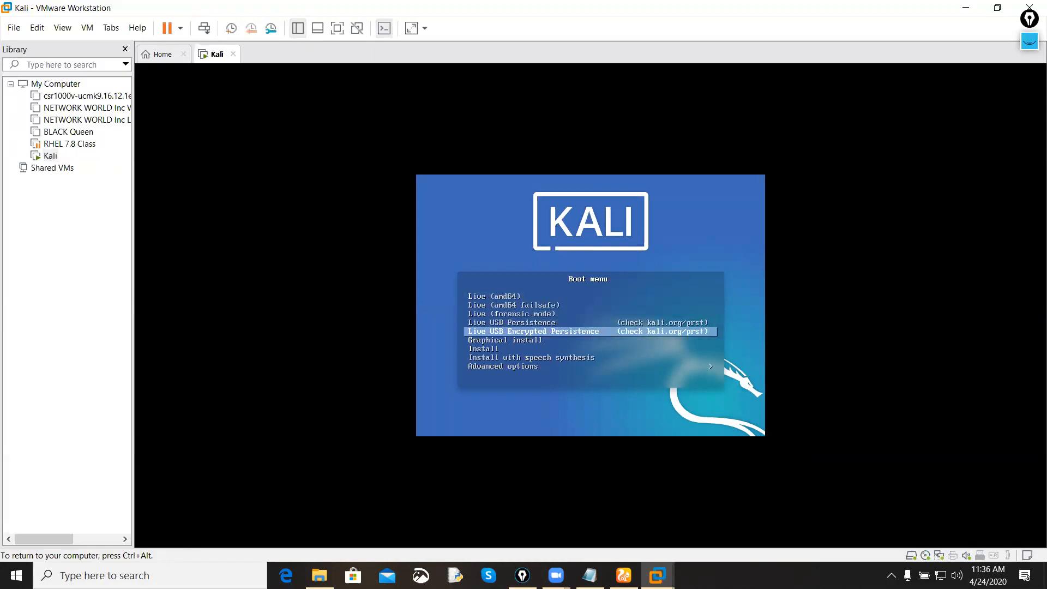
key("Return")
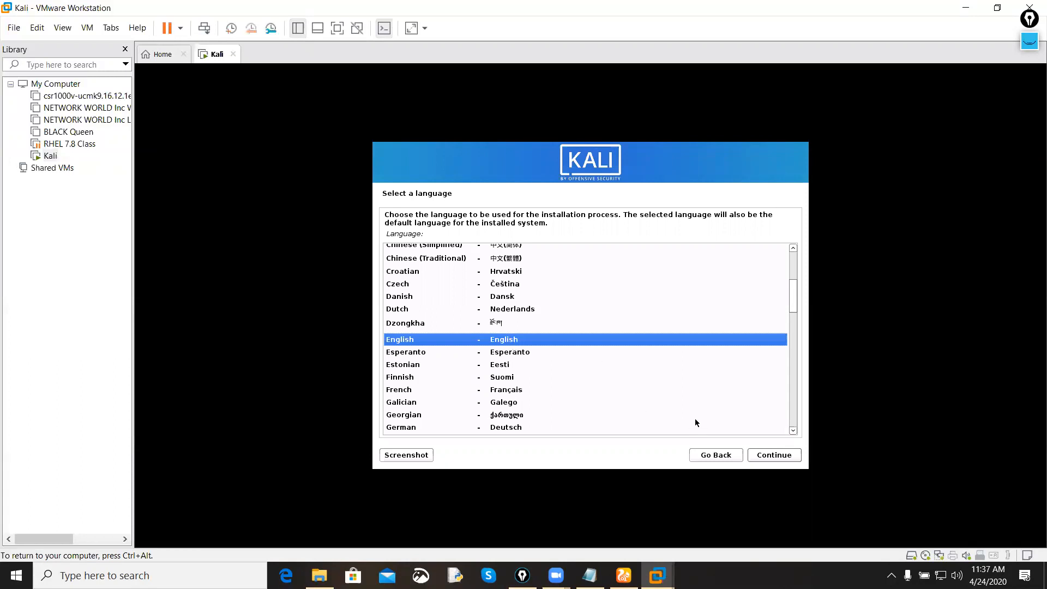
Step: Accept English as the language, United States as the location and American English as the keymap
left_click(777, 455)
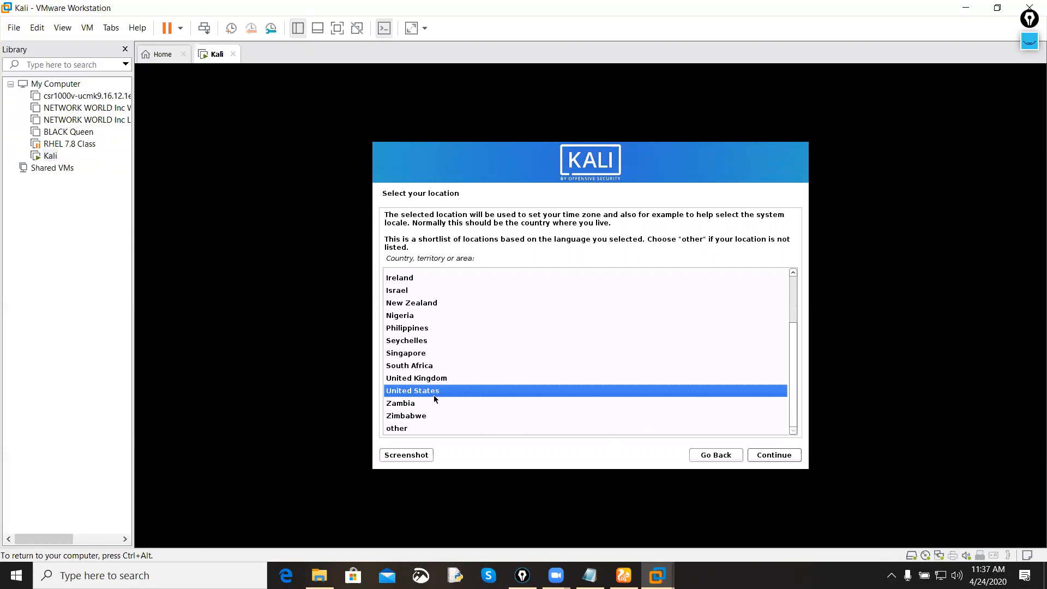
left_click(761, 457)
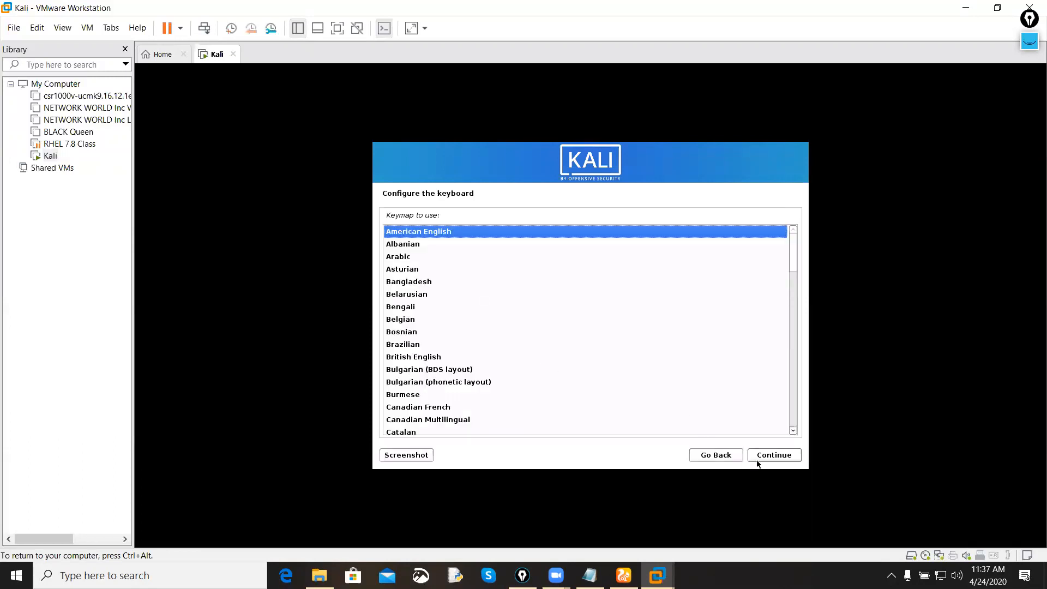
left_click(769, 458)
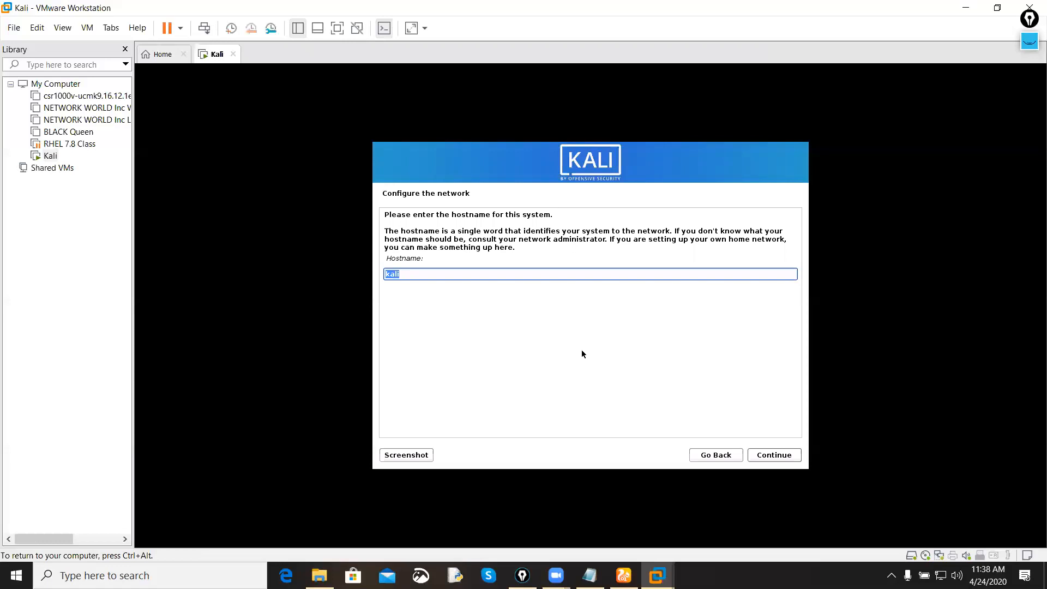
Step: Replace the default hostname with ROCKY and continue the network configuration
key("BackSpace")
type("ROCKY-BHA")
key("BackSpace")
key("BackSpace")
key("BackSpace")
key("BackSpace")
left_click(784, 454)
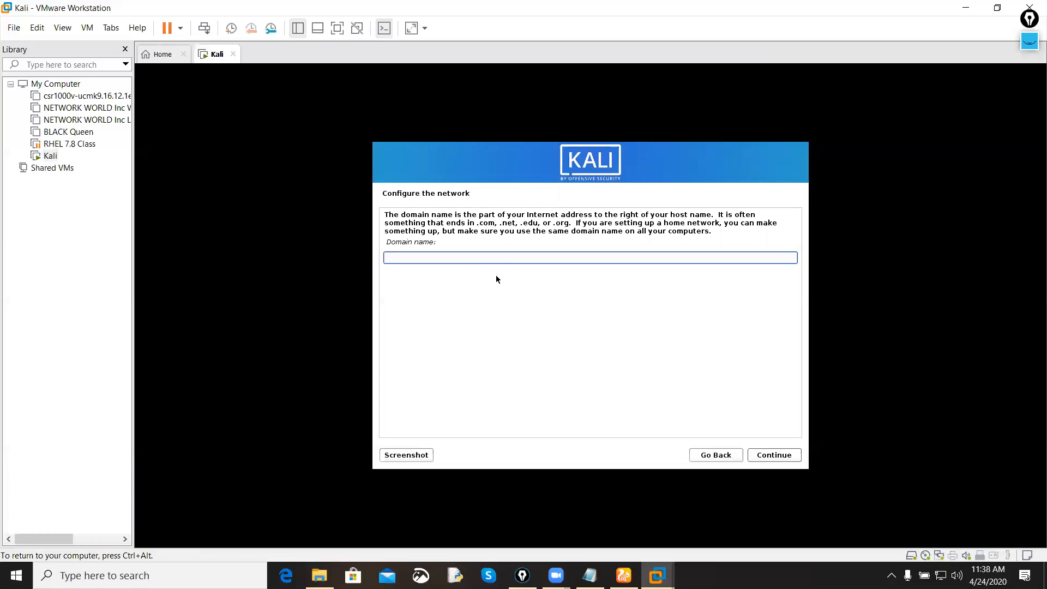
Step: Set the system's domain name to rokcy.bhai.com and continue to the user setup
type("rokyc.")
key("BackSpace")
key("BackSpace")
key("BackSpace")
type("cy.bhai.com")
key("Return")
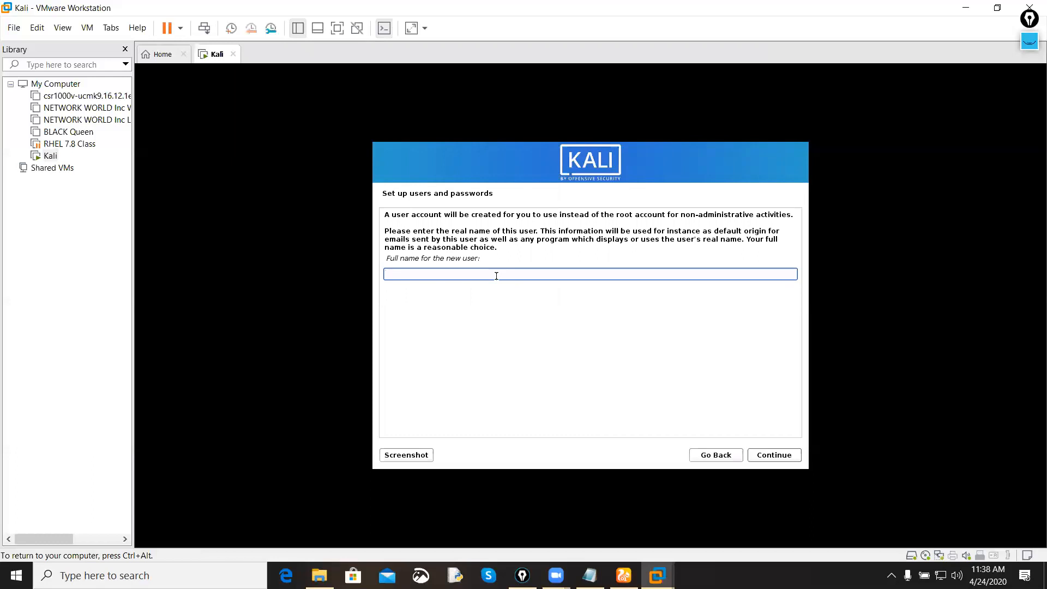
Step: Enter the new user's full name and accept the suggested username for the account
type("black")
left_click(775, 454)
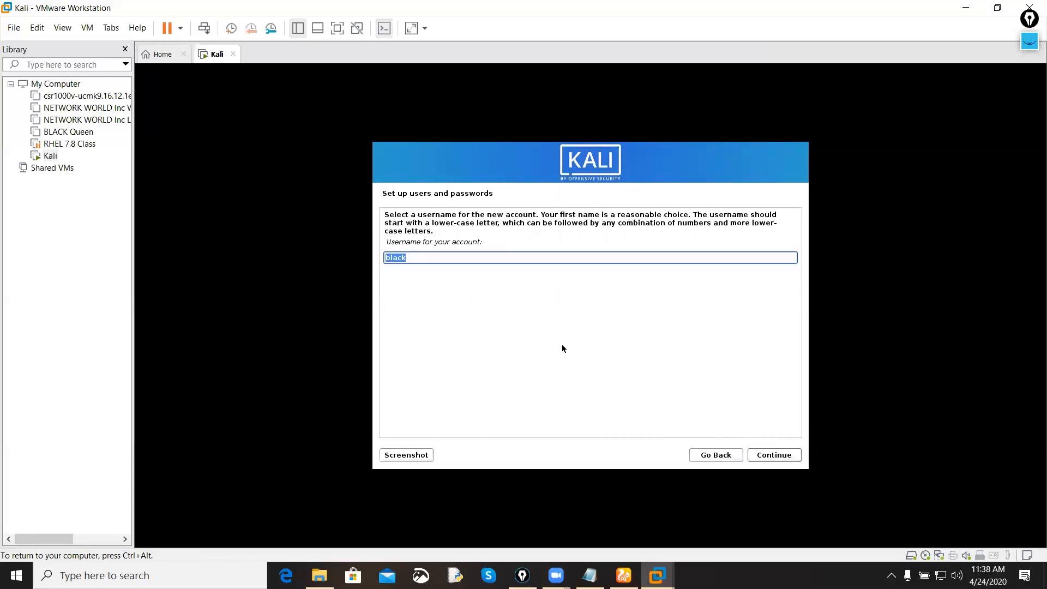
left_click(437, 260)
left_click(779, 458)
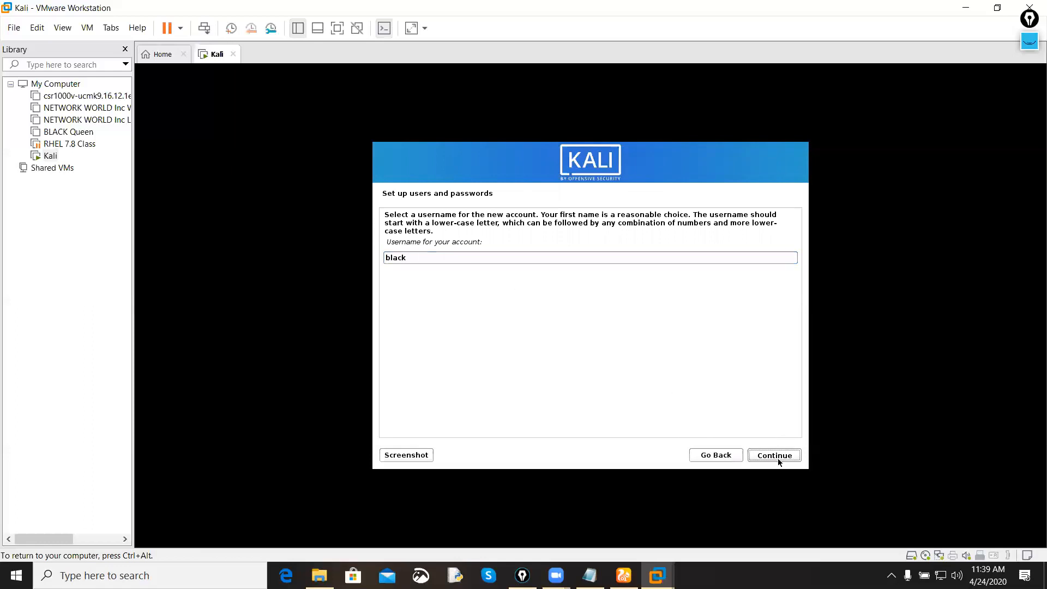
Step: Enter and verify the new user's password, and accept Eastern as the time zone
type("******")
key("Tab")
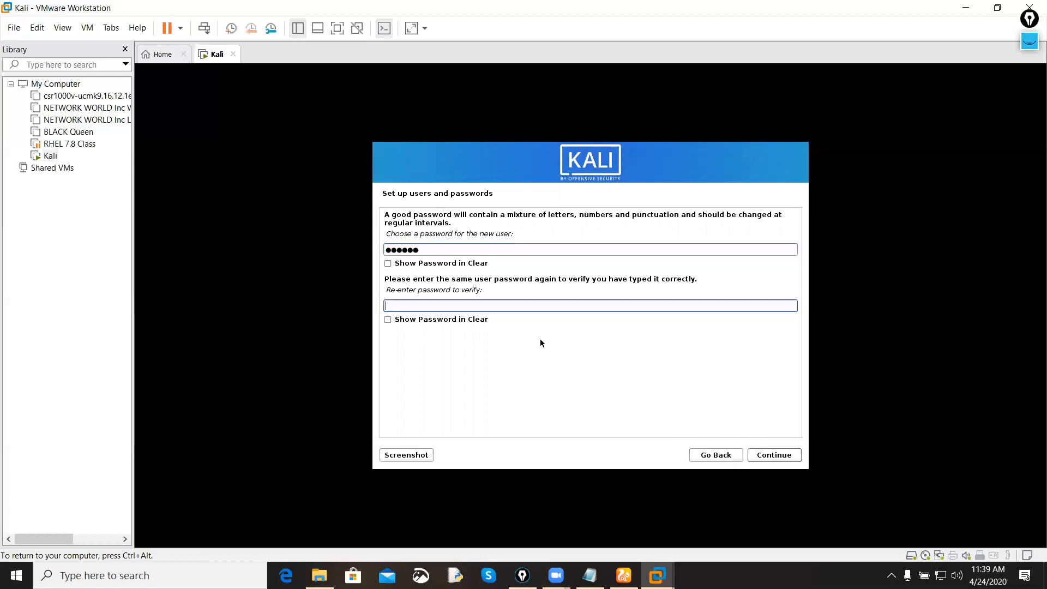
type("******")
left_click(772, 455)
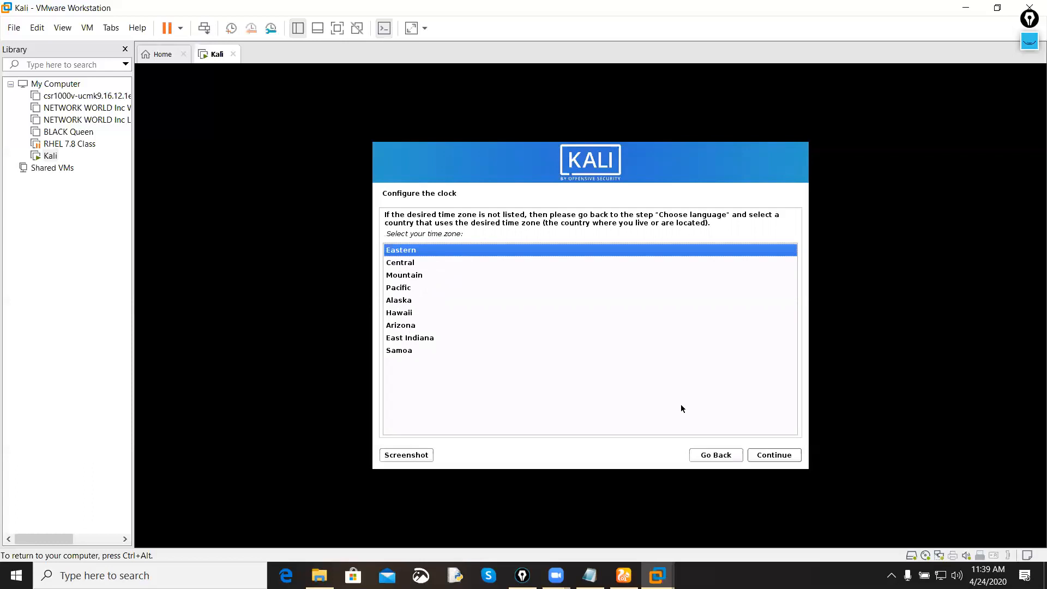
left_click(780, 461)
left_click(780, 459)
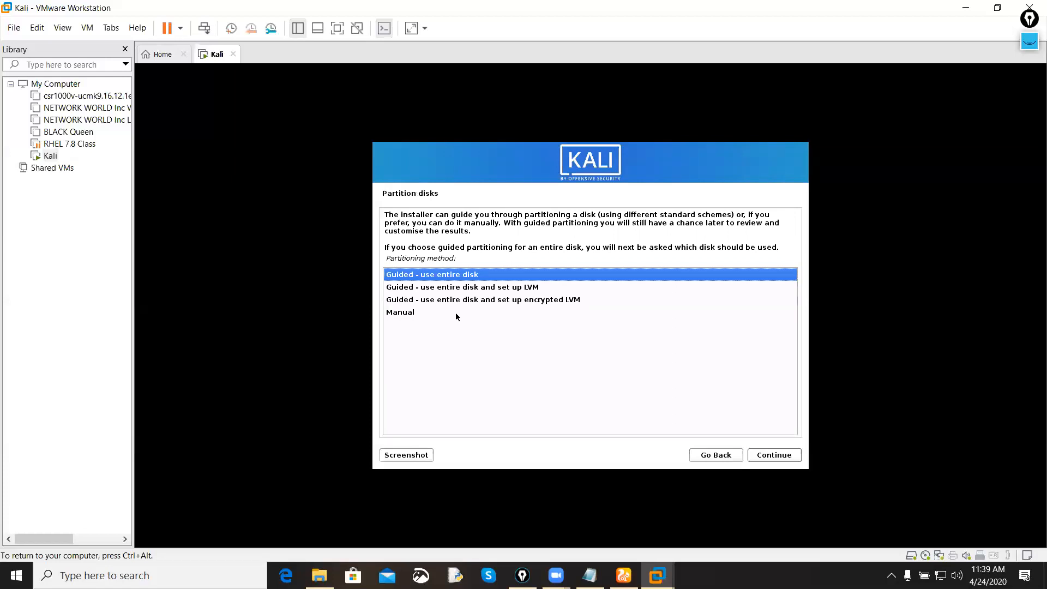
Step: Go through the manual and guided partitioning methods, comparing the LVM option with the encrypted LVM option
left_click(456, 313)
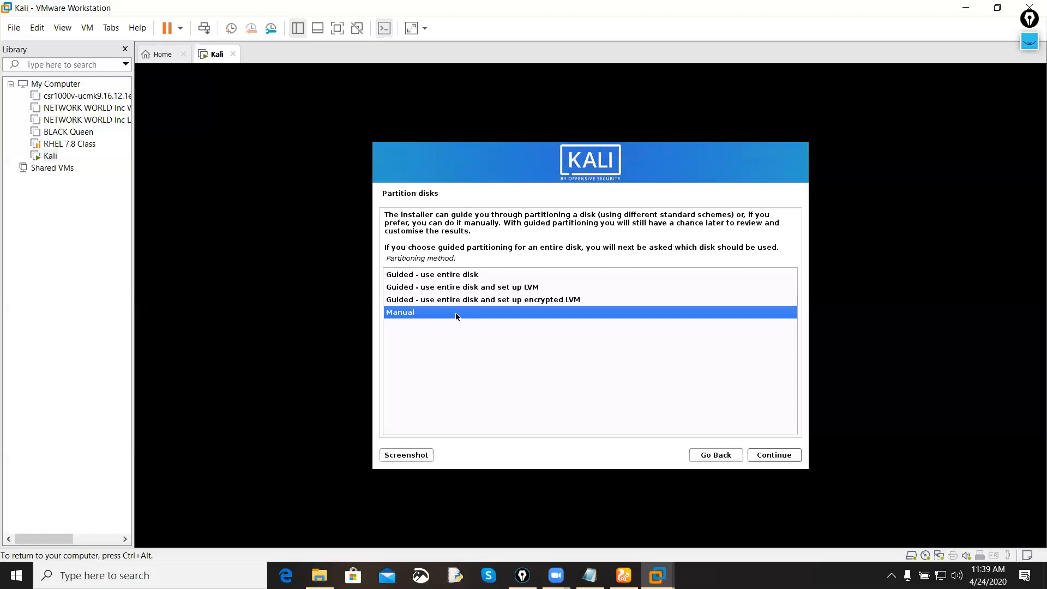
left_click(457, 277)
left_click(481, 288)
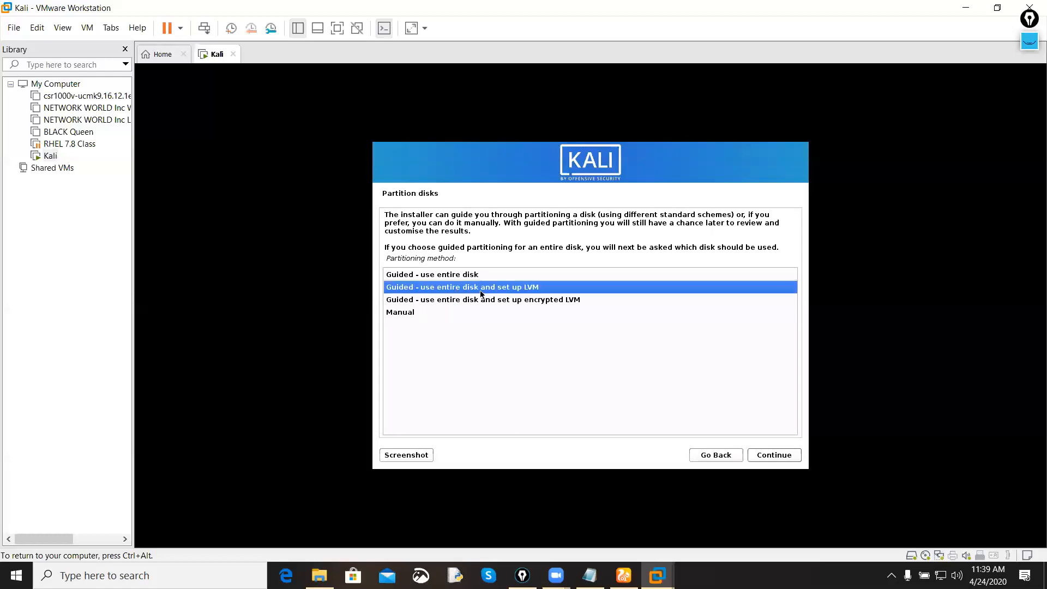
left_click(526, 301)
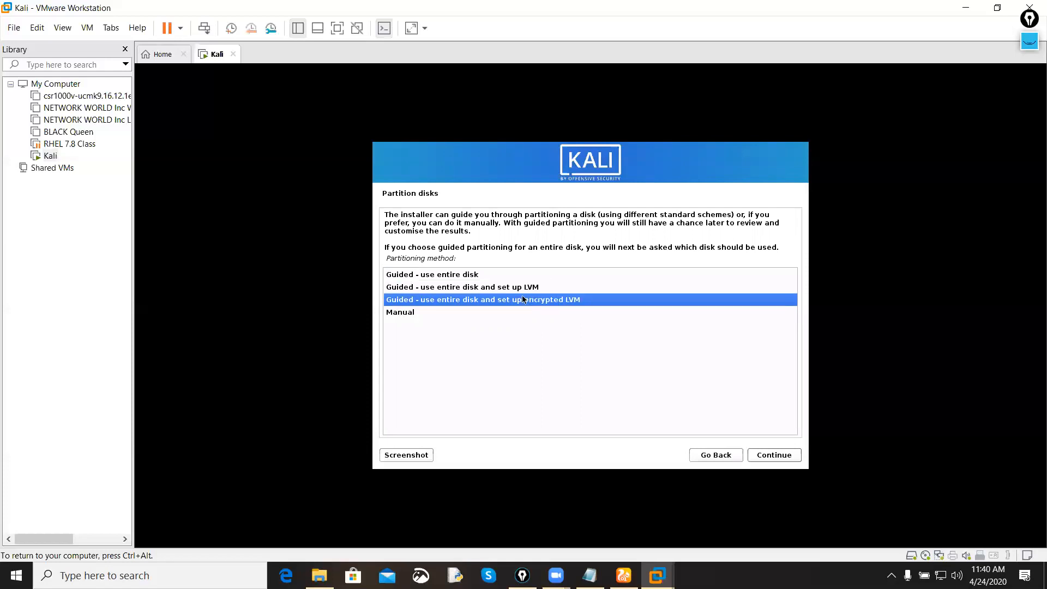
left_click(518, 292)
left_click(515, 301)
left_click(517, 291)
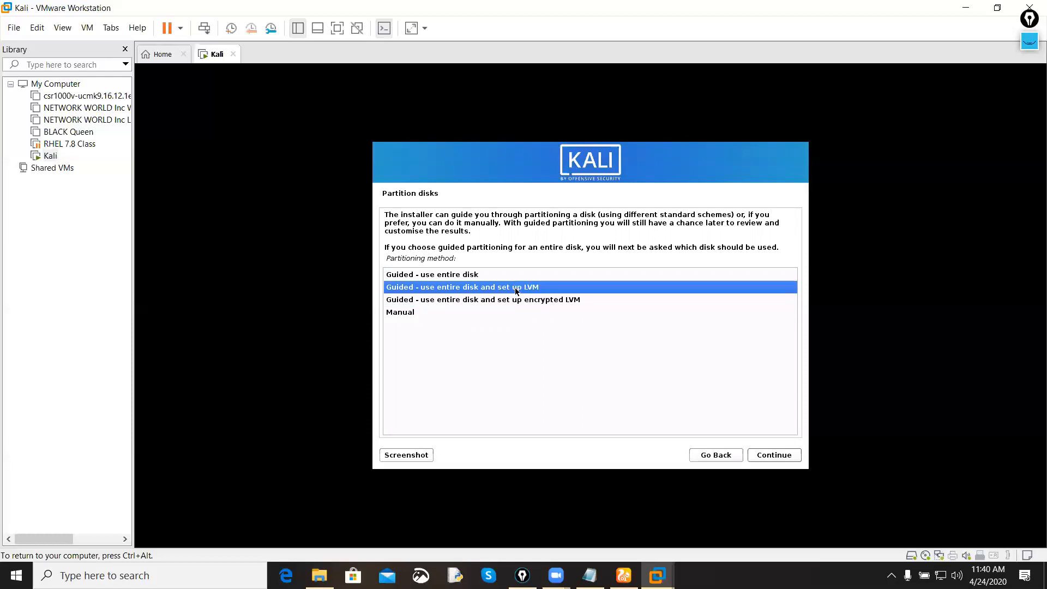
left_click(516, 303)
left_click(513, 292)
left_click(512, 299)
left_click(511, 290)
left_click(511, 300)
left_click(512, 292)
left_click(511, 299)
left_click(511, 291)
left_click(511, 301)
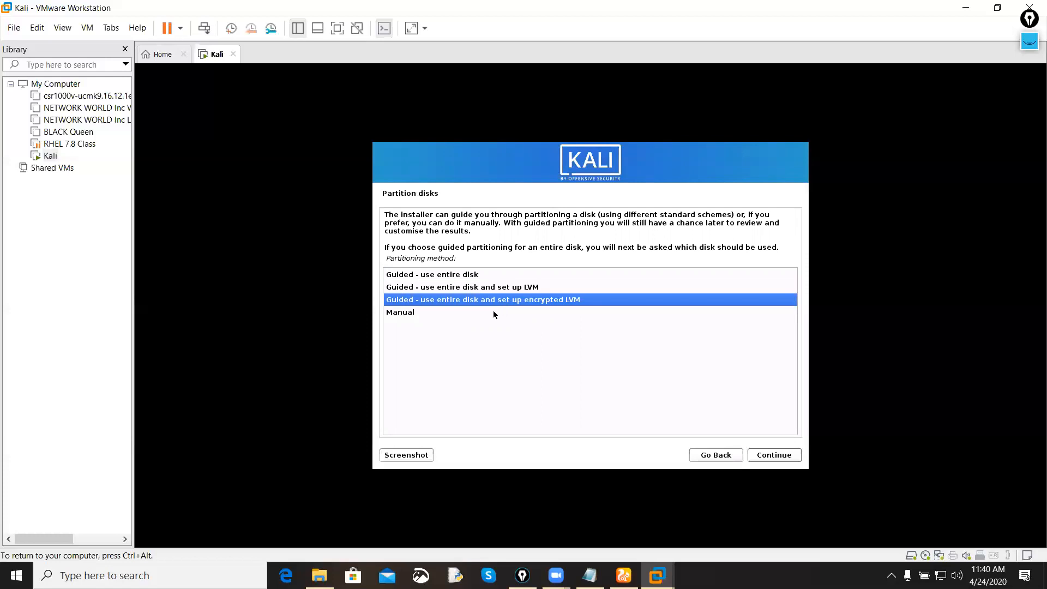
Step: Choose Guided - use entire disk as the partitioning method and accept the sda virtual disk as its target
left_click(478, 276)
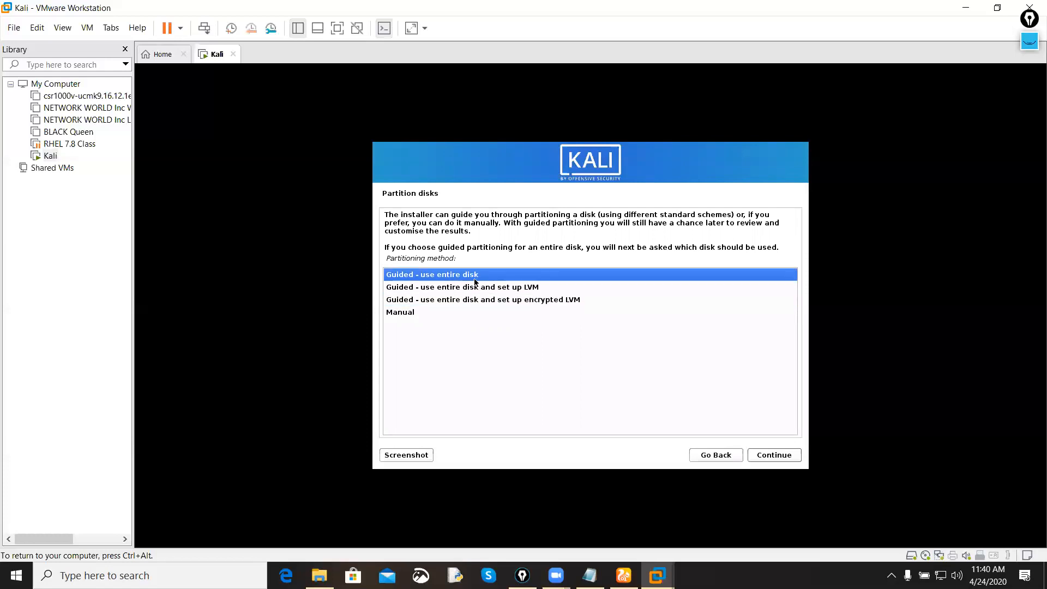
left_click(771, 455)
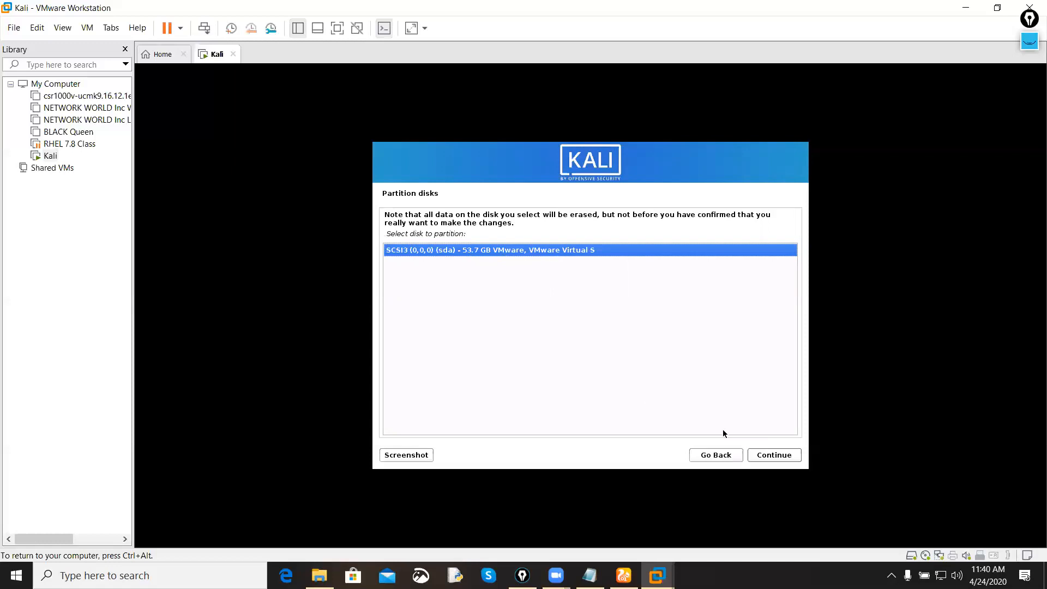
left_click(769, 455)
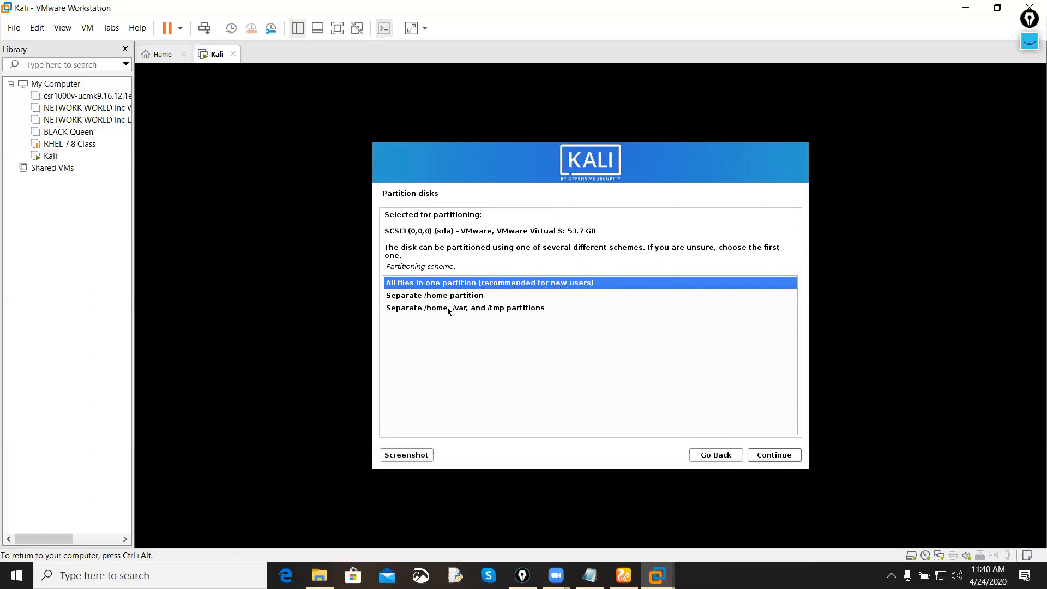
Step: Compare the partitioning schemes and apply Separate /home partition
left_click(489, 298)
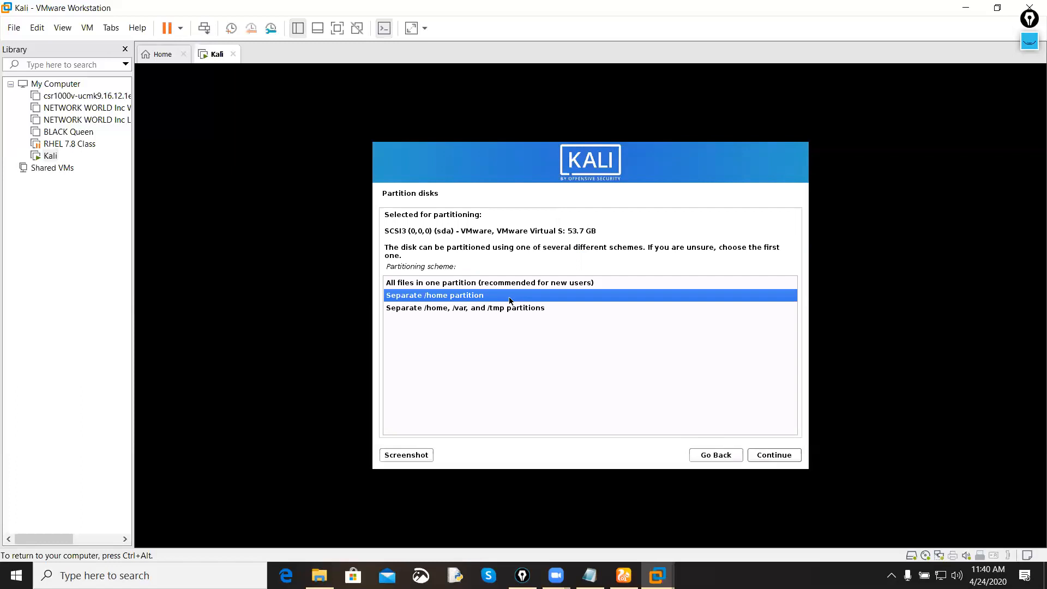
left_click(508, 309)
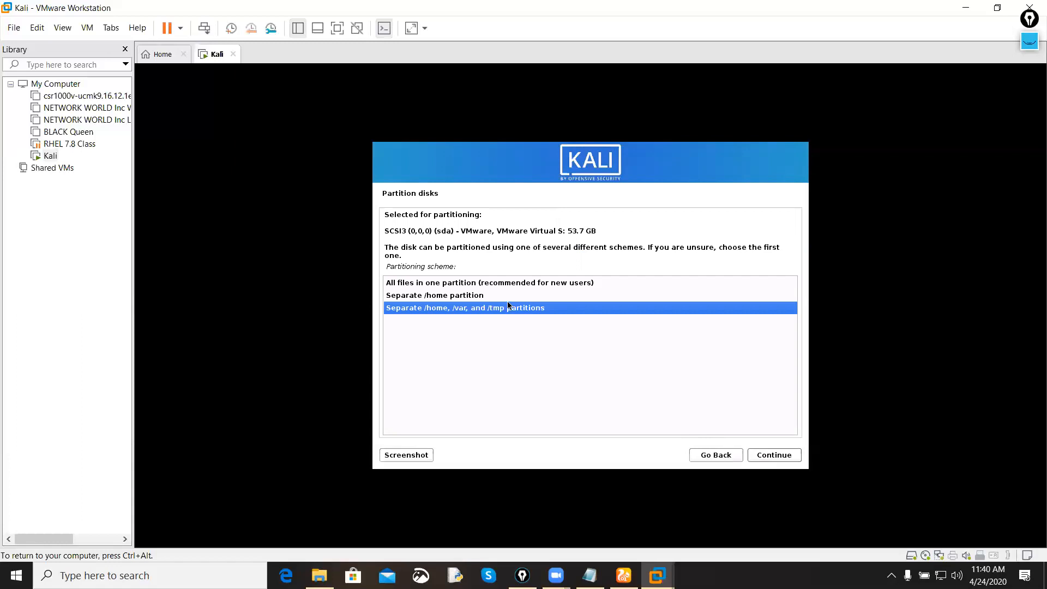
left_click(508, 299)
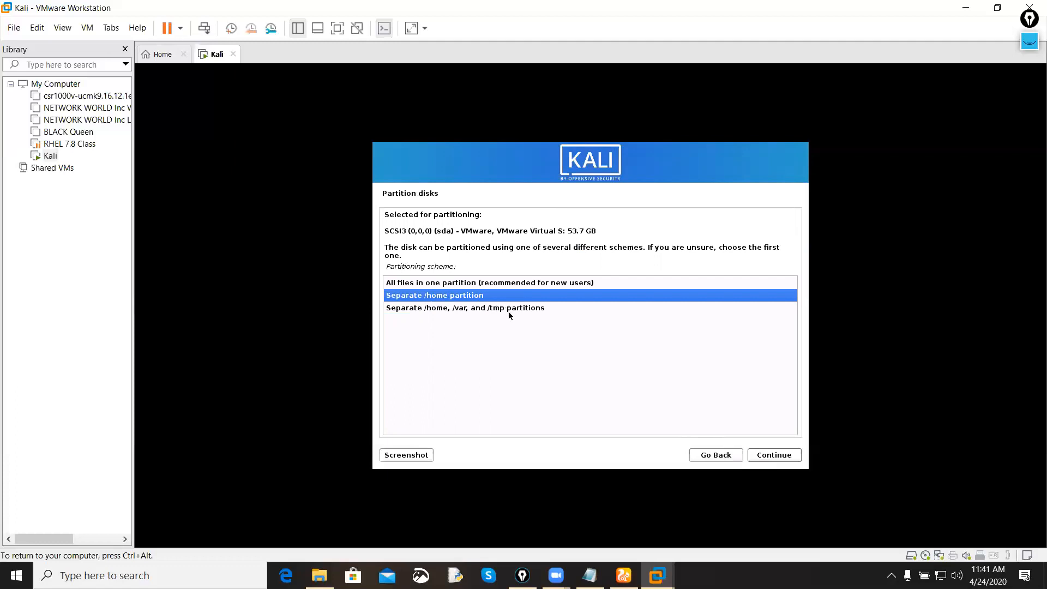
left_click(772, 454)
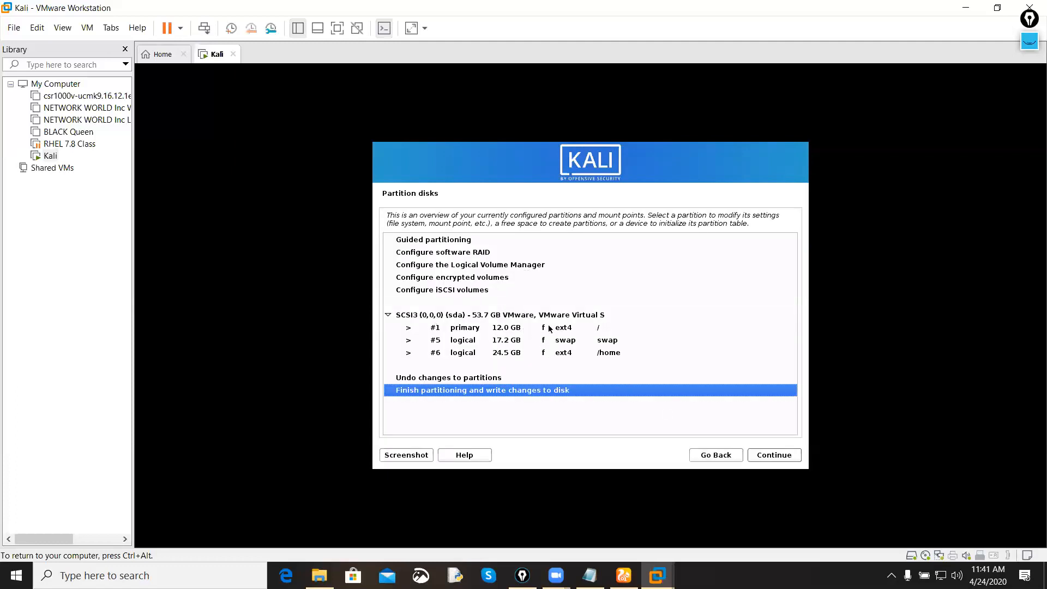
Step: Examine the root, swap and /home partitions in the partition overview, including their file systems and mount points
left_click(555, 341)
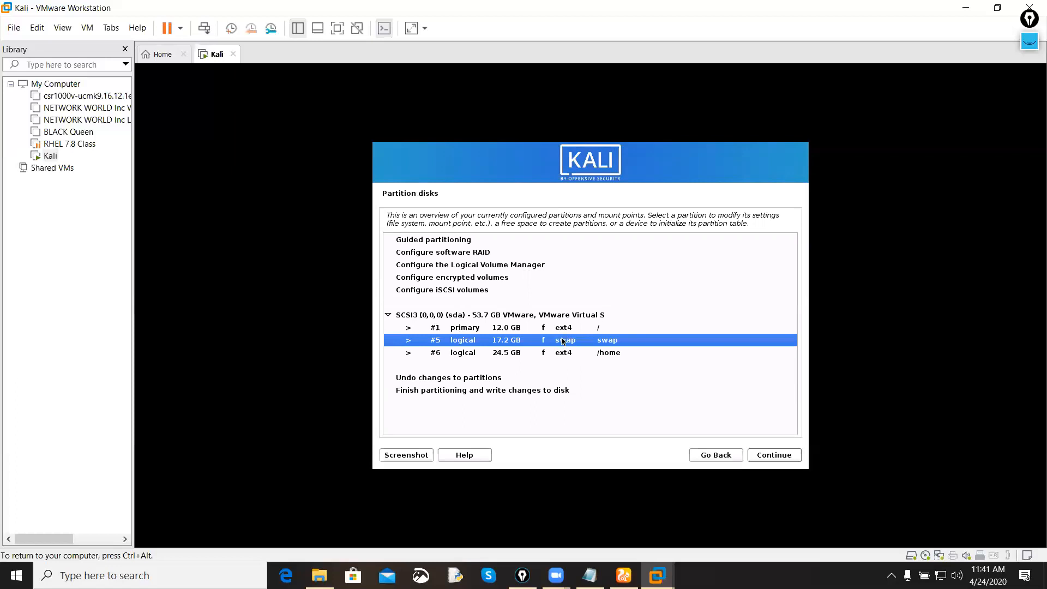
left_click(556, 331)
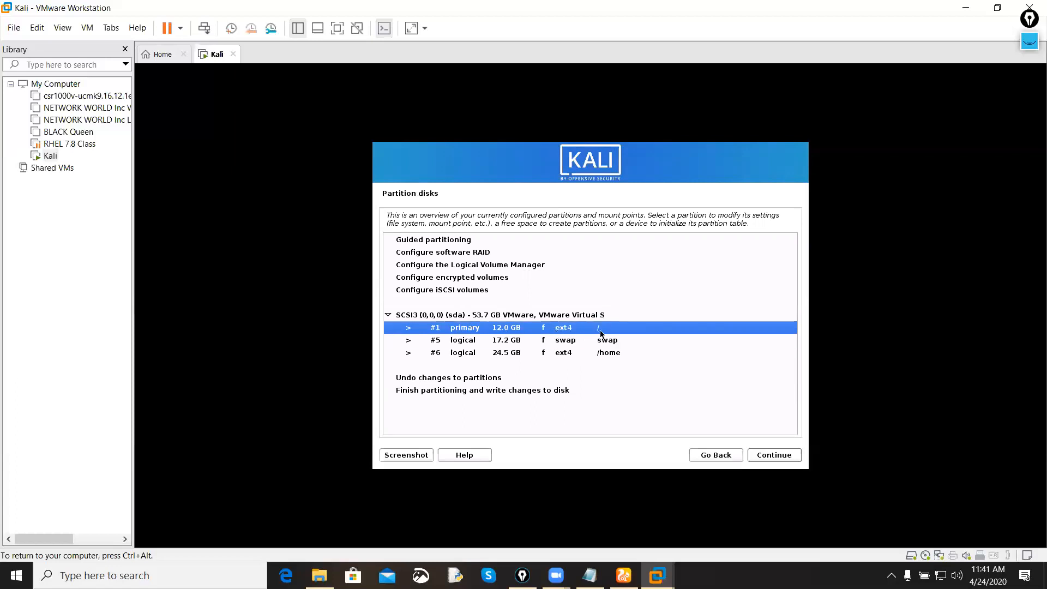
left_click(596, 355)
left_click(590, 332)
left_click(574, 344)
left_click(577, 330)
left_click(577, 350)
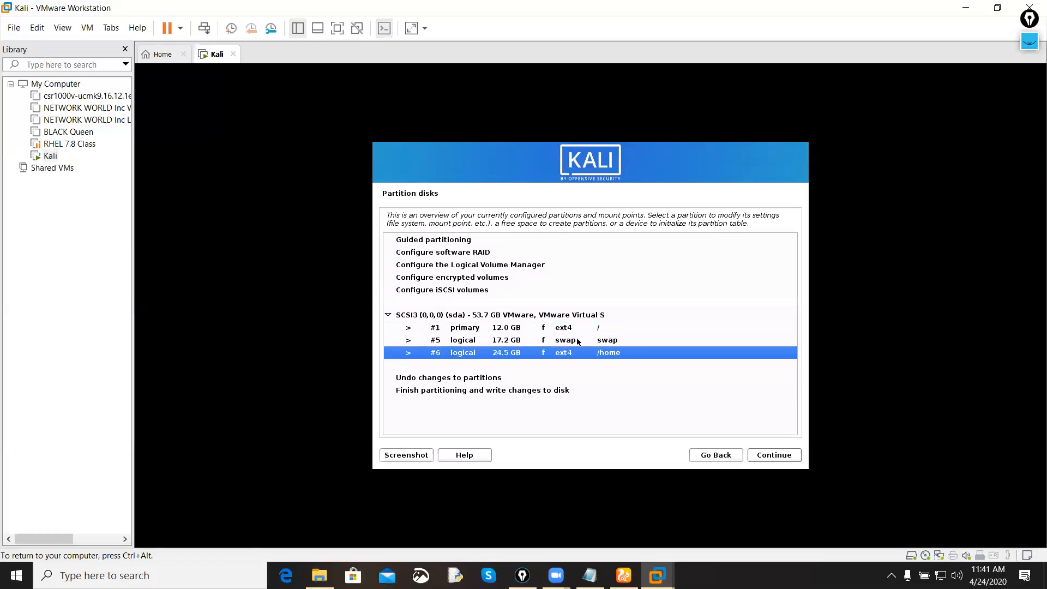
left_click(578, 340)
left_click(577, 330)
left_click(574, 344)
left_click(571, 331)
left_click(571, 341)
left_click(569, 352)
left_click(574, 340)
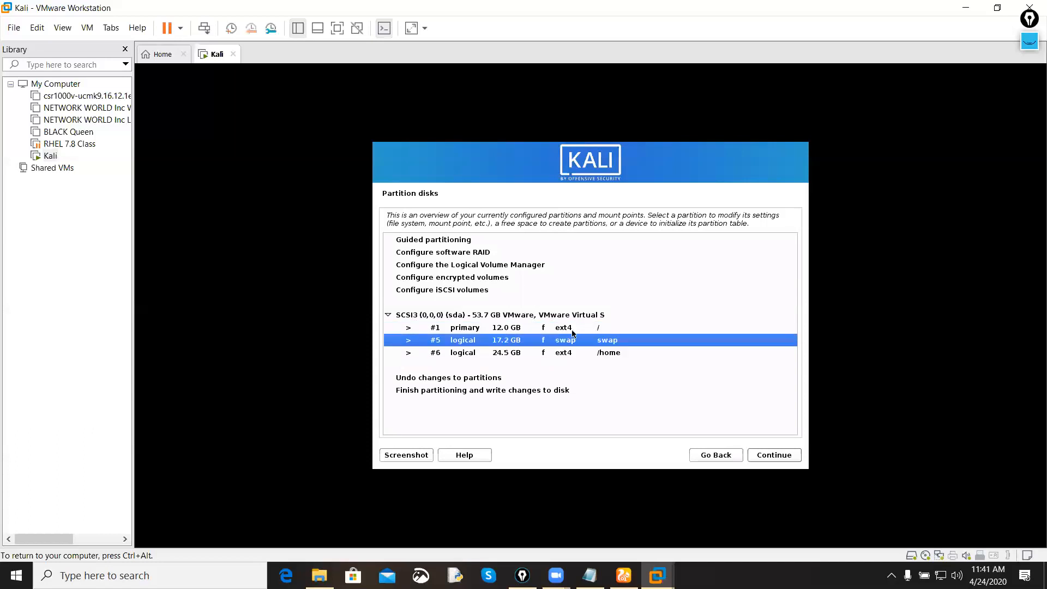
left_click(574, 331)
Step: Finish partitioning and accept writing the partition changes to the disk
left_click(480, 392)
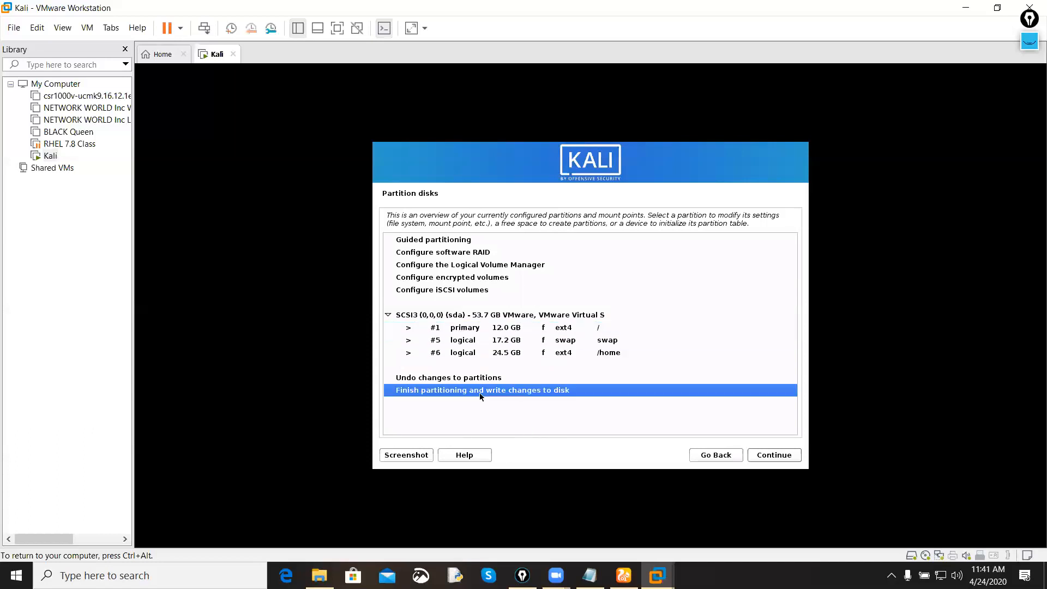
left_click(770, 457)
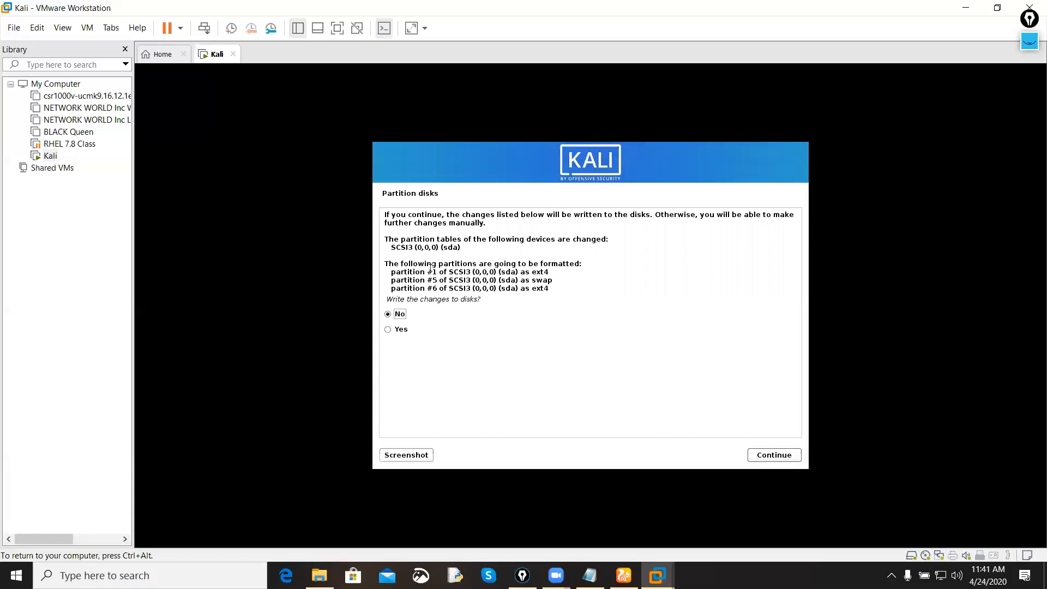
left_click(406, 328)
left_click(767, 457)
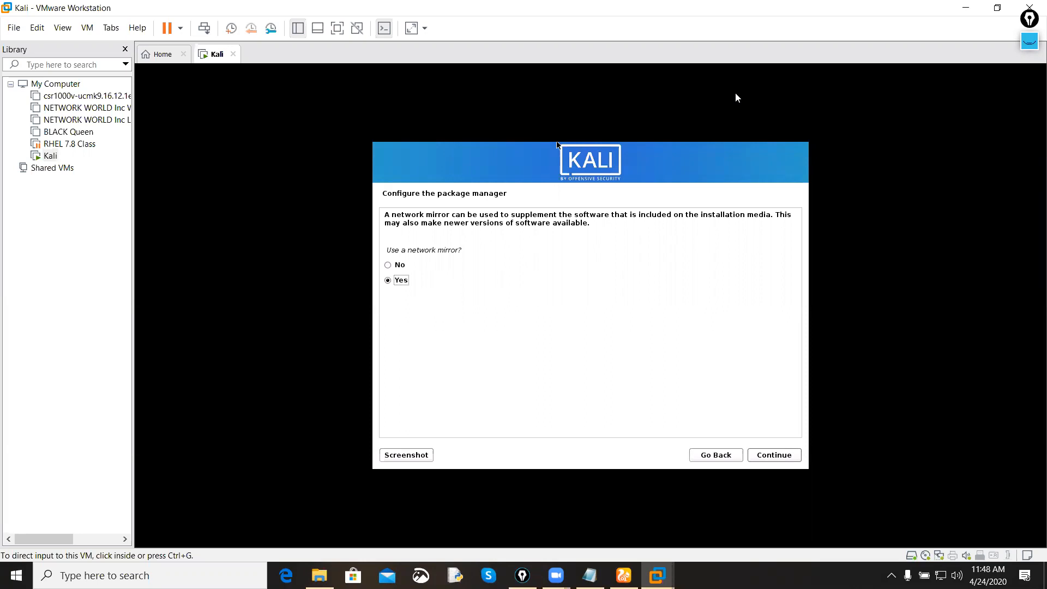
Step: Decline the use of a network mirror in the package manager configuration
left_click(712, 117)
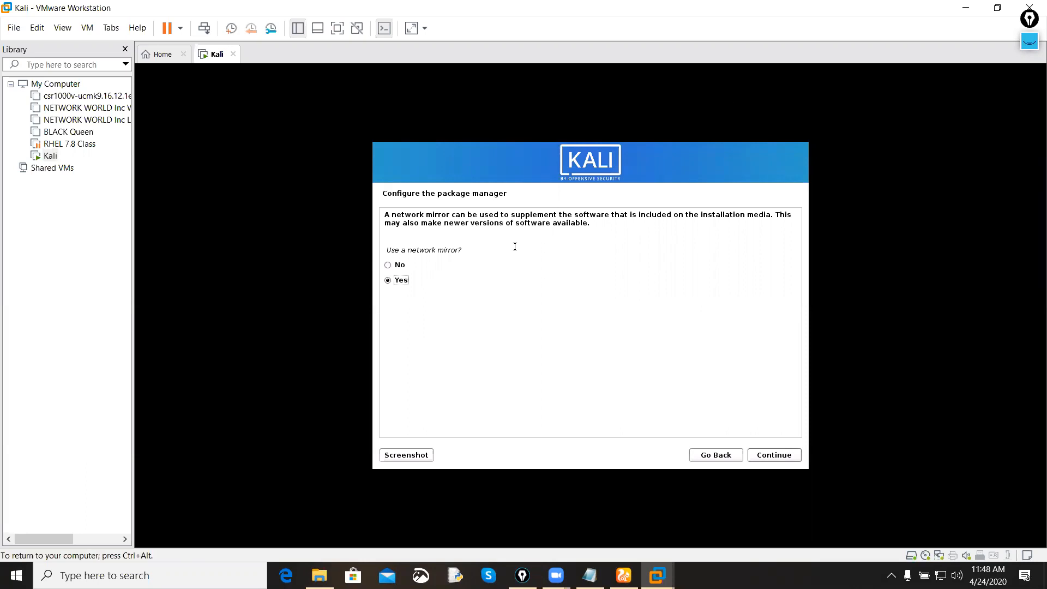
left_click(399, 265)
left_click(772, 456)
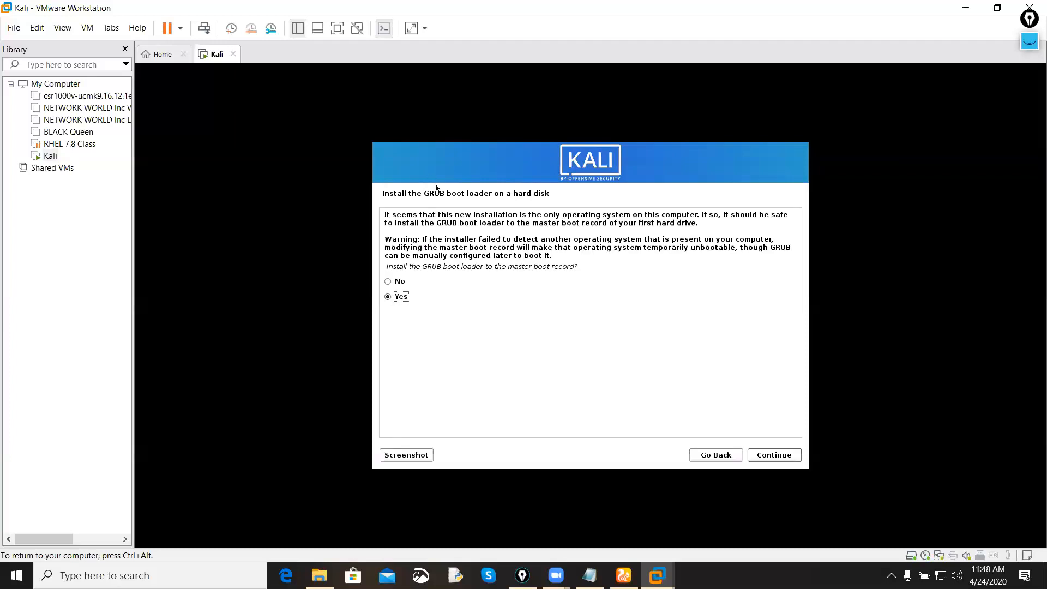
Step: Handwrite GRUB and Linux in pink over the boot loader page, underlining both words and circling GRUB
left_click(1030, 41)
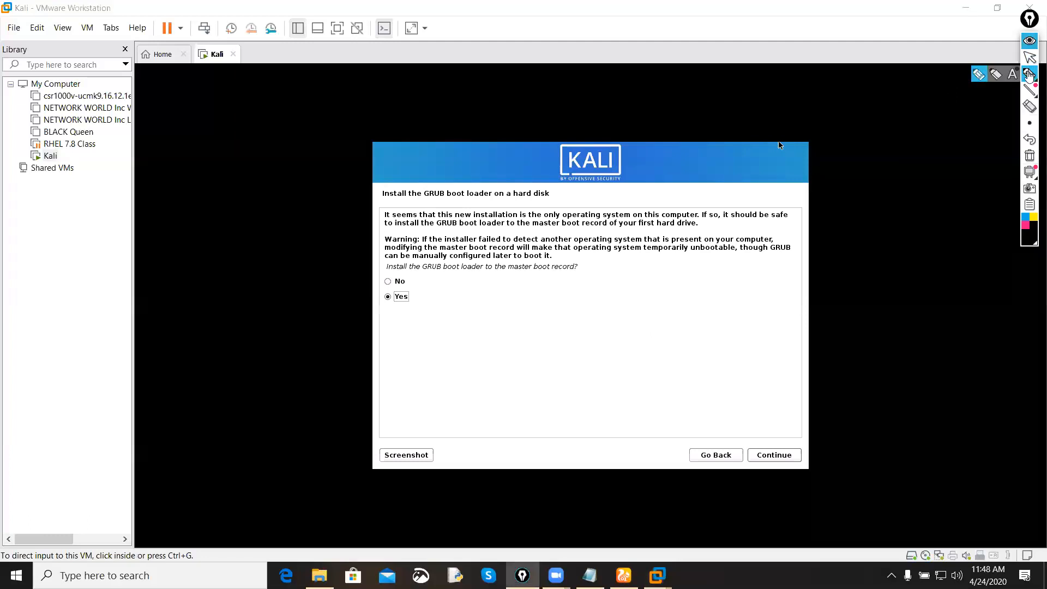
left_click(1026, 225)
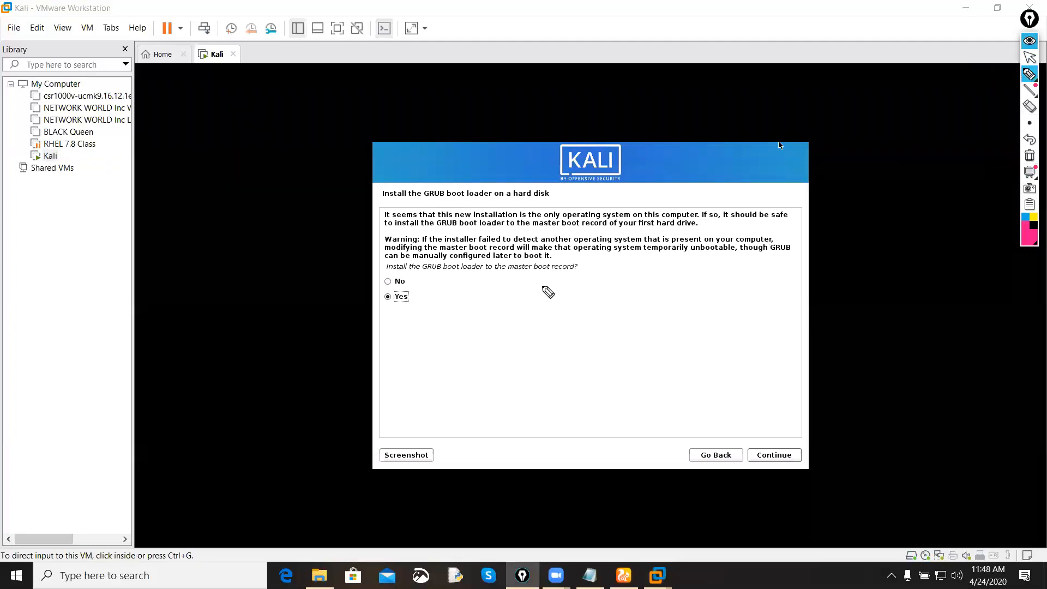
left_click_drag(451, 349, 449, 401)
left_click_drag(463, 352, 481, 368)
mouse_move(484, 338)
left_mouse_down()
mouse_move(500, 326)
mouse_move(521, 339)
left_mouse_up()
left_click_drag(355, 449, 574, 305)
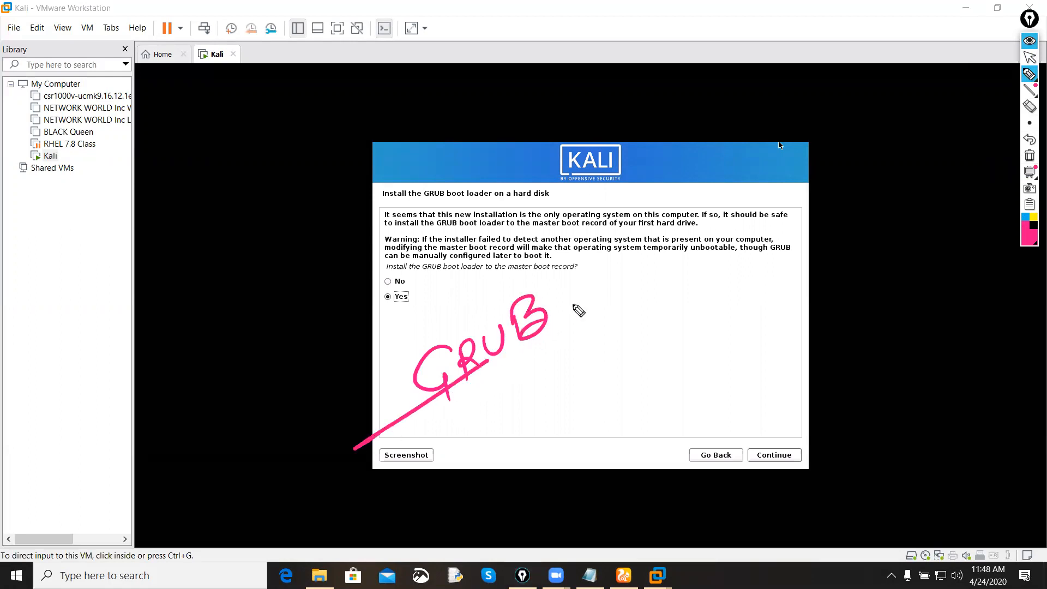
mouse_move(451, 408)
left_mouse_down()
mouse_move(454, 422)
mouse_move(478, 382)
mouse_move(551, 343)
left_mouse_up()
mouse_move(589, 284)
left_mouse_down()
mouse_move(507, 389)
mouse_move(515, 266)
left_mouse_up()
left_click_drag(564, 358, 595, 374)
mouse_move(586, 339)
left_mouse_down()
mouse_move(613, 358)
mouse_move(628, 342)
left_mouse_up()
mouse_move(631, 334)
left_mouse_down()
mouse_move(646, 357)
mouse_move(631, 352)
left_mouse_up()
left_click_drag(507, 444, 680, 333)
Step: Handwrite and underline Bootmgr and Ntldr in black beside the GRUB note, and clear all annotations from the screen
left_click(1032, 232)
left_click_drag(596, 420, 594, 455)
mouse_move(626, 417)
left_mouse_down()
mouse_move(623, 432)
mouse_move(652, 393)
mouse_move(671, 409)
mouse_move(697, 394)
mouse_move(720, 356)
left_mouse_up()
left_click_drag(597, 467, 741, 384)
left_click(726, 377)
mouse_move(682, 301)
left_mouse_down()
mouse_move(688, 276)
mouse_move(710, 256)
mouse_move(715, 281)
mouse_move(743, 247)
mouse_move(731, 271)
left_mouse_up()
mouse_move(758, 223)
left_mouse_down()
mouse_move(748, 257)
mouse_move(771, 229)
mouse_move(763, 271)
left_mouse_up()
left_click_drag(671, 307, 793, 240)
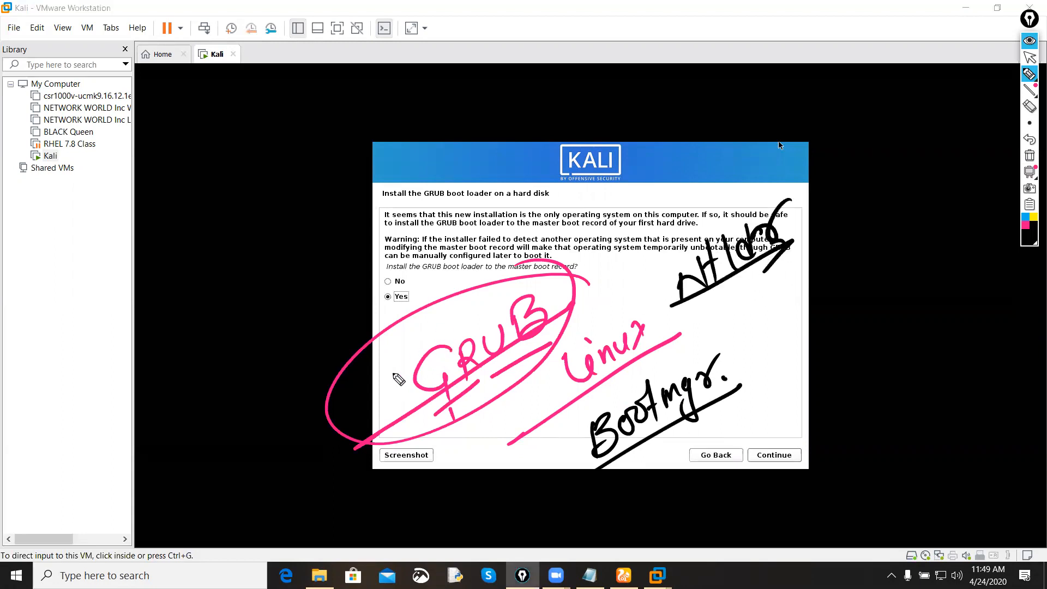
left_click_drag(373, 382, 418, 321)
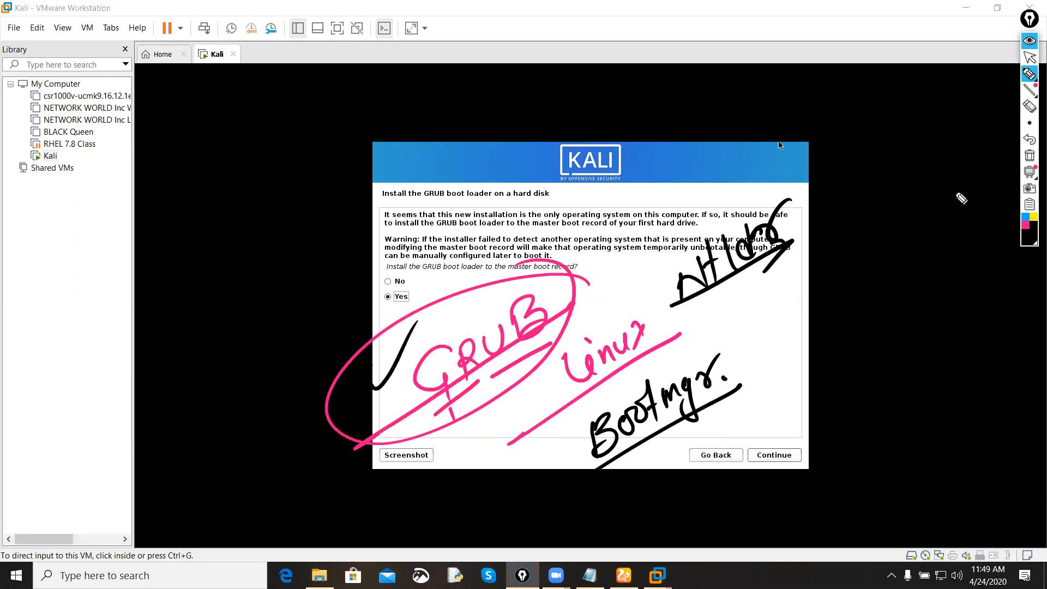
left_click(1029, 155)
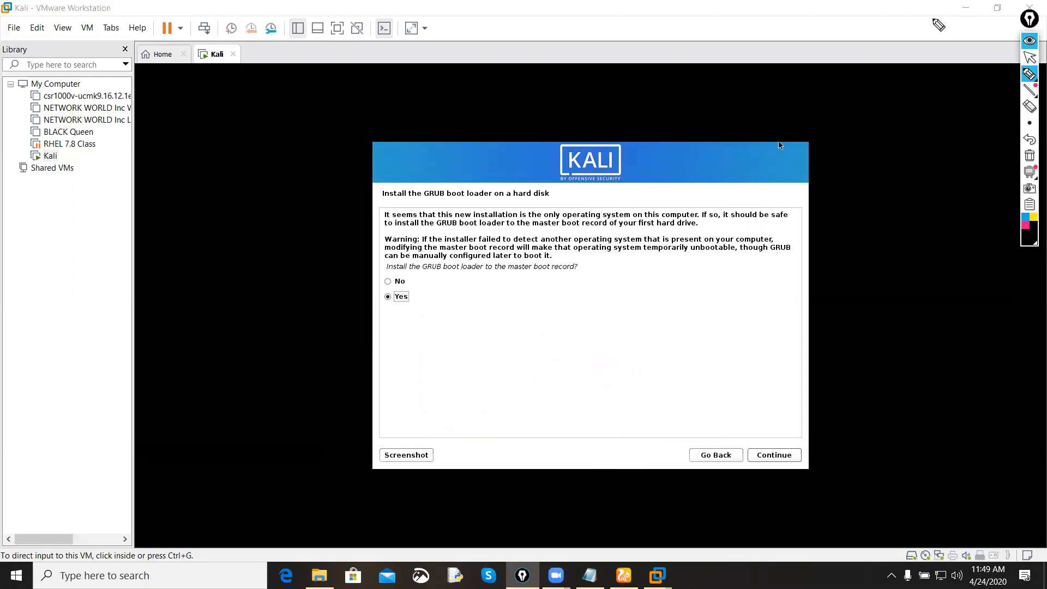
left_click(1030, 41)
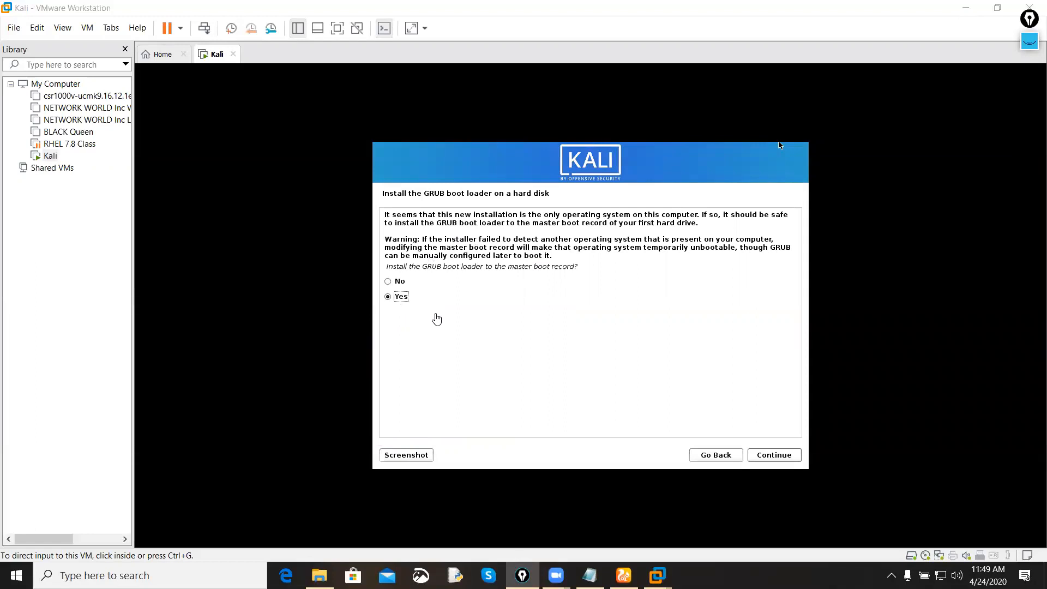
Step: Accept installing the GRUB boot loader to the master boot record and choose /dev/sda as its device
left_click(436, 318)
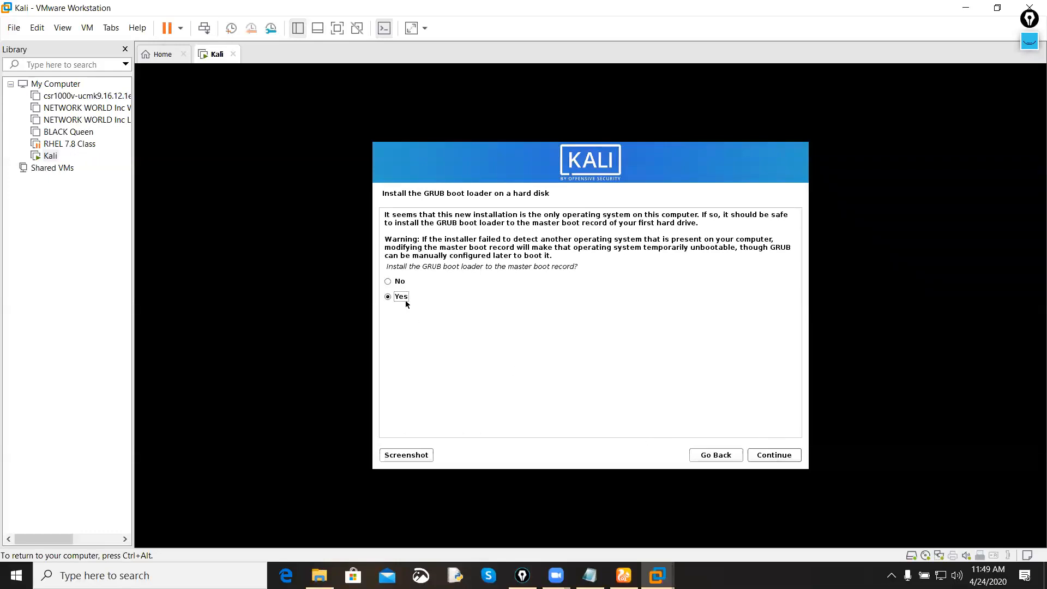
left_click(786, 454)
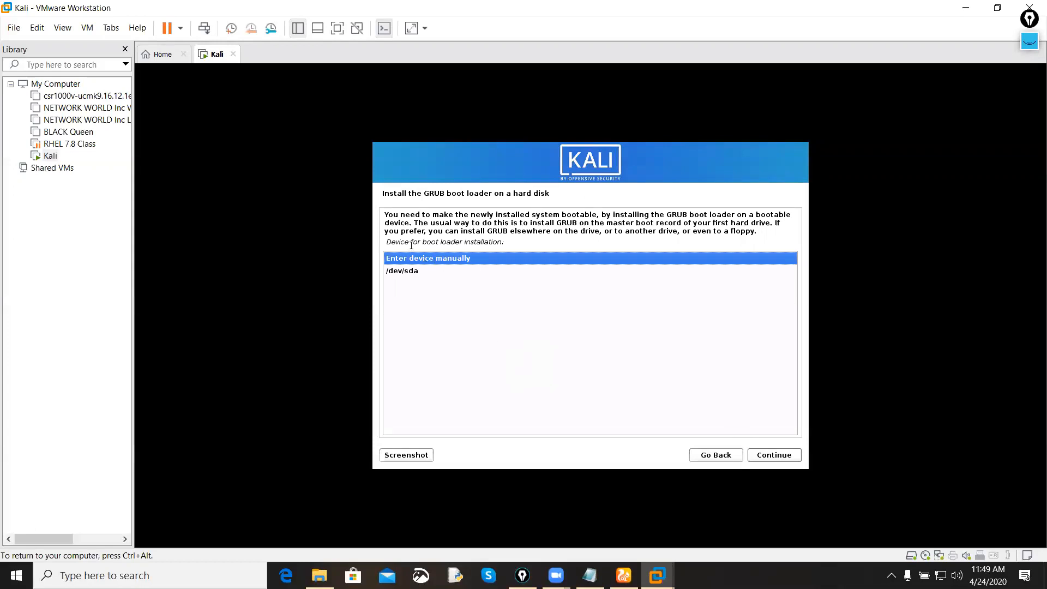
left_click(418, 272)
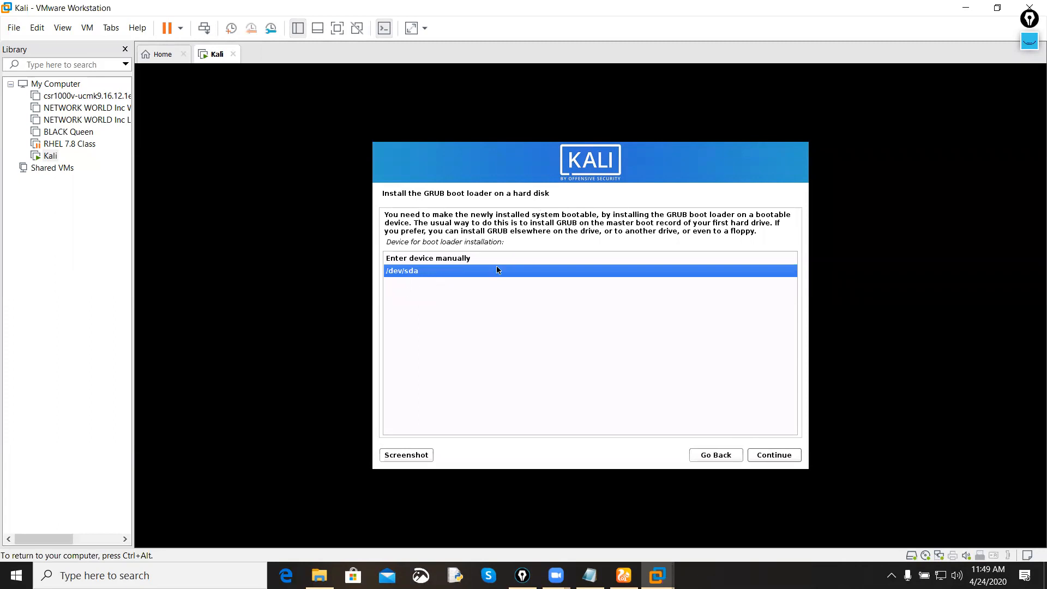
left_click(781, 455)
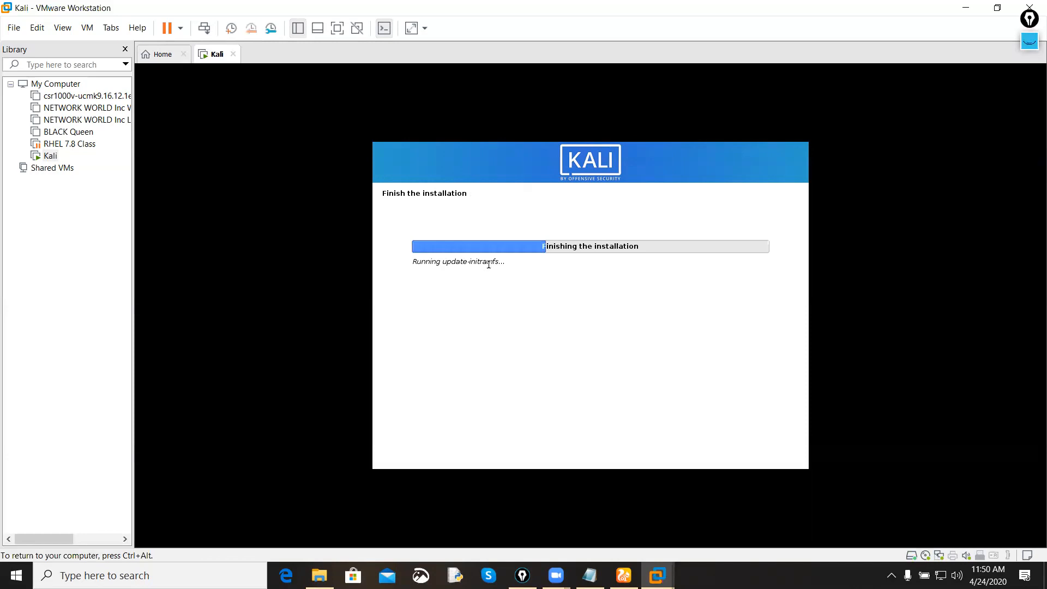
Step: Highlight the installer's status text and continue past the installation complete notice to finish the setup
left_click_drag(503, 263, 406, 262)
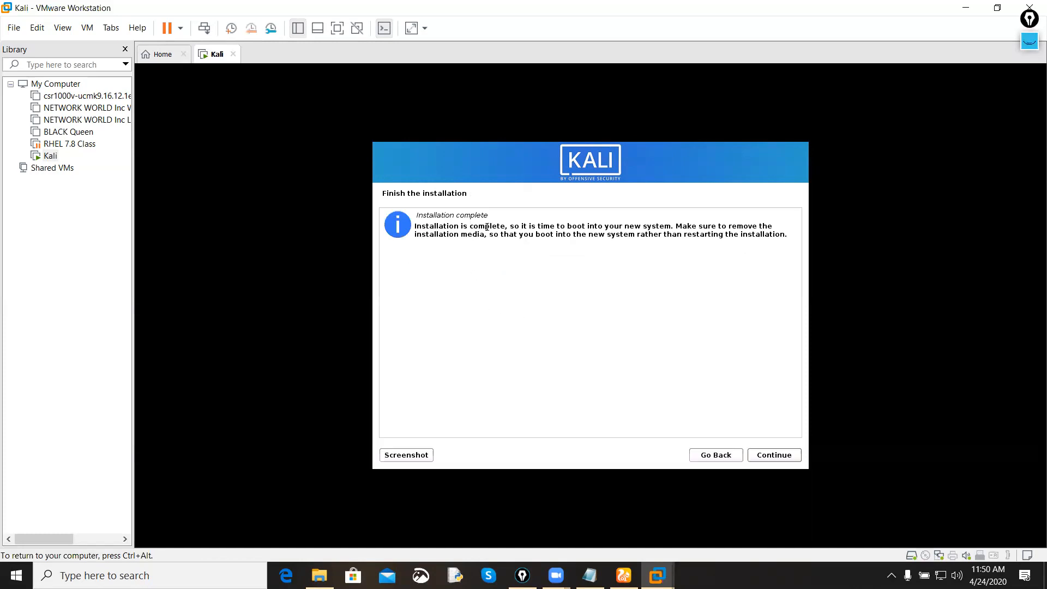
left_click_drag(489, 215, 416, 214)
left_click_drag(510, 215, 417, 213)
left_click(428, 214)
left_click(790, 462)
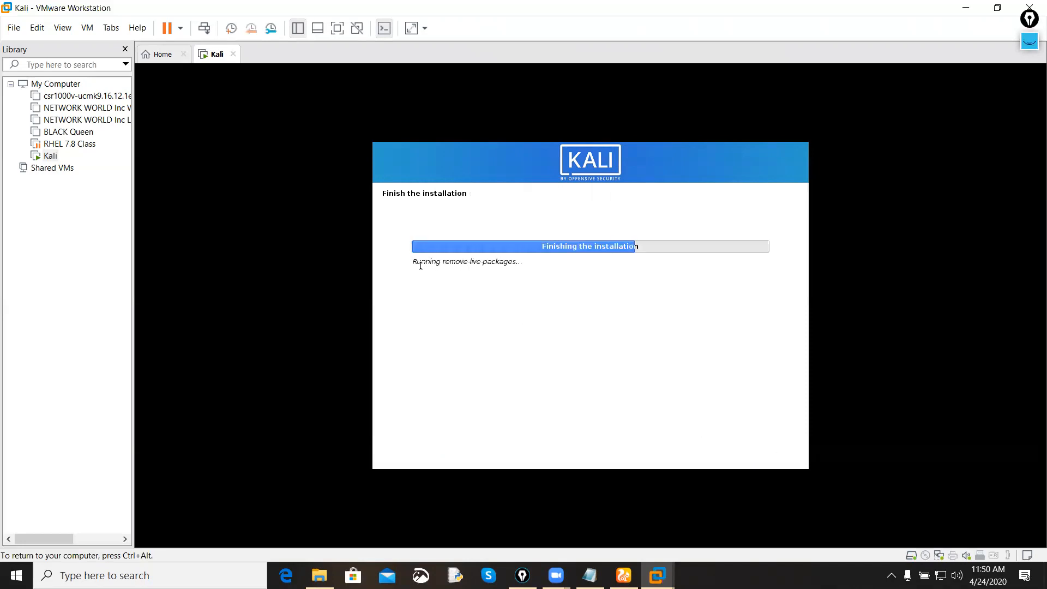
left_click_drag(414, 263, 507, 268)
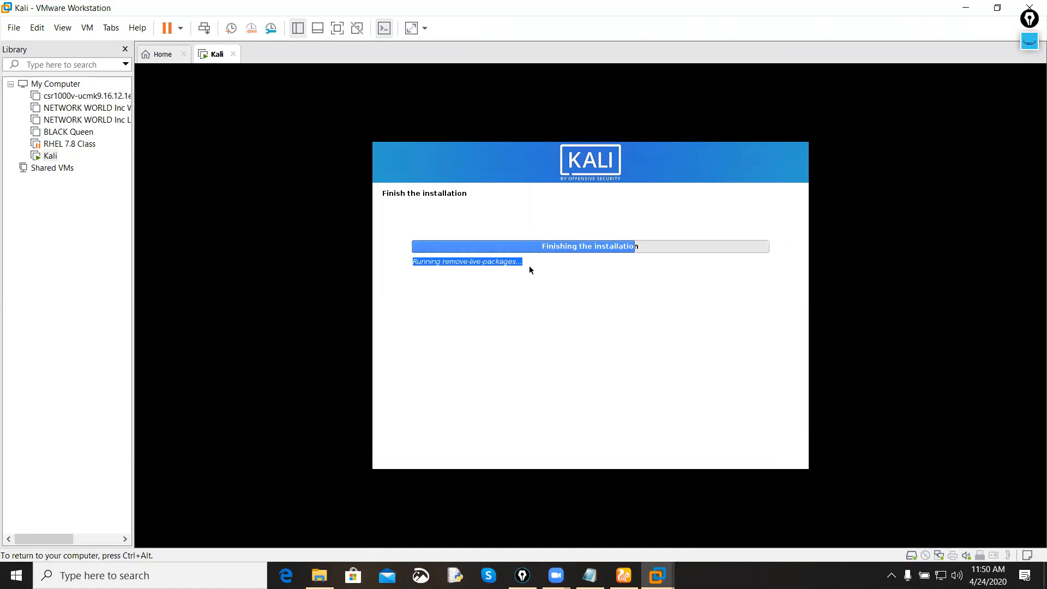
left_click(529, 269)
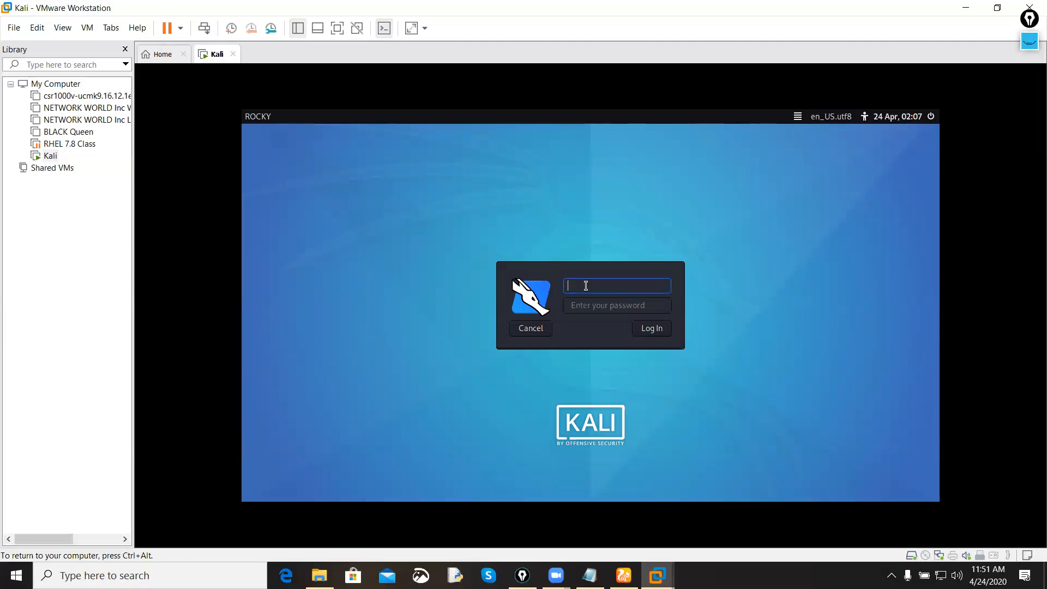
Step: Log in to the newly installed Kali system with the created user's username and account password
key("Tab")
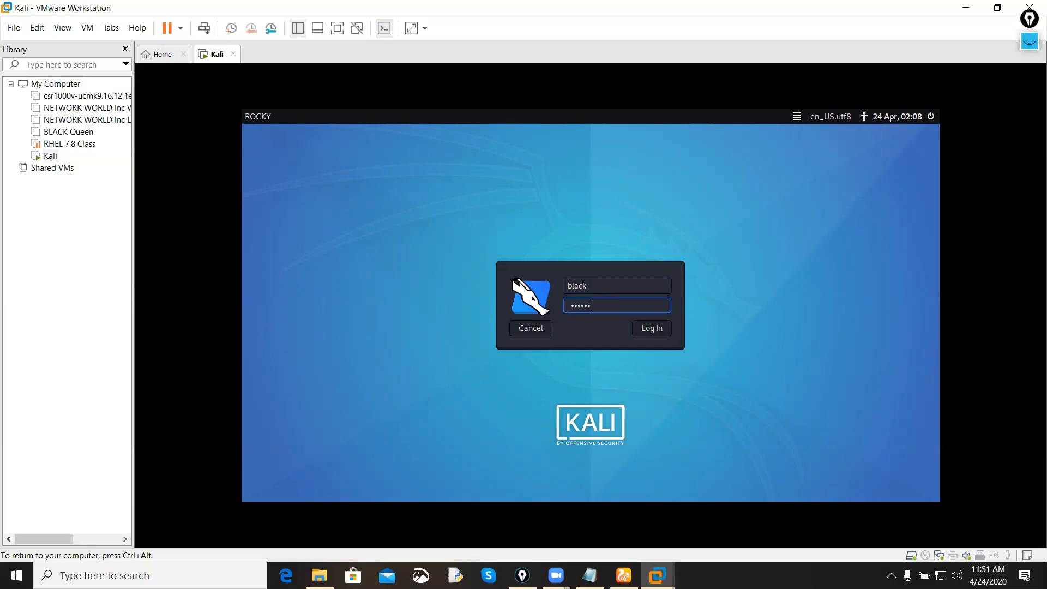
key("Return")
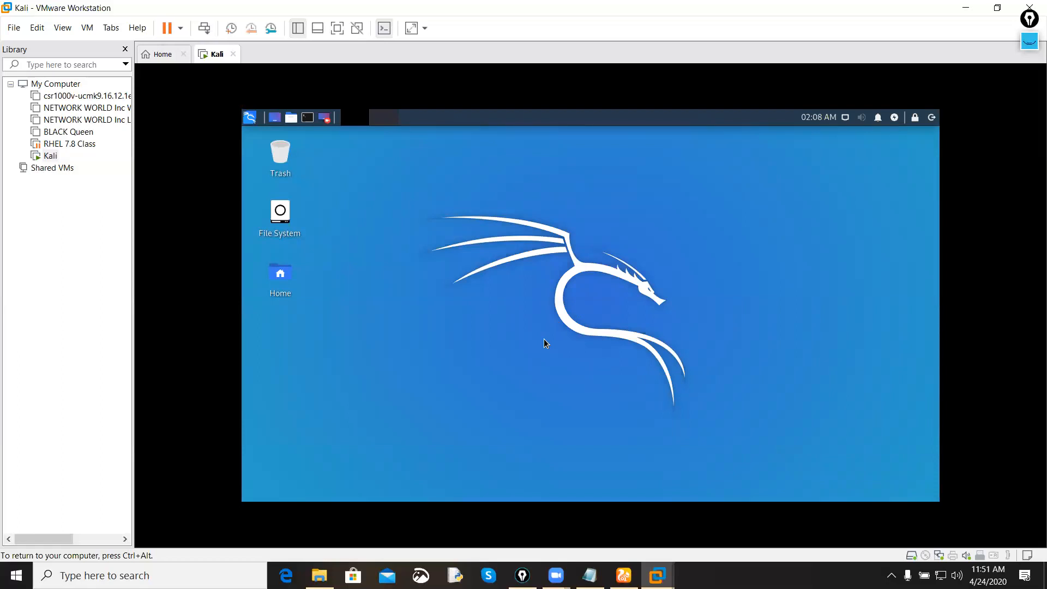
Step: Handwrite Kali in black and Linux in pink over the desktop with the annotation pen
left_click(1030, 41)
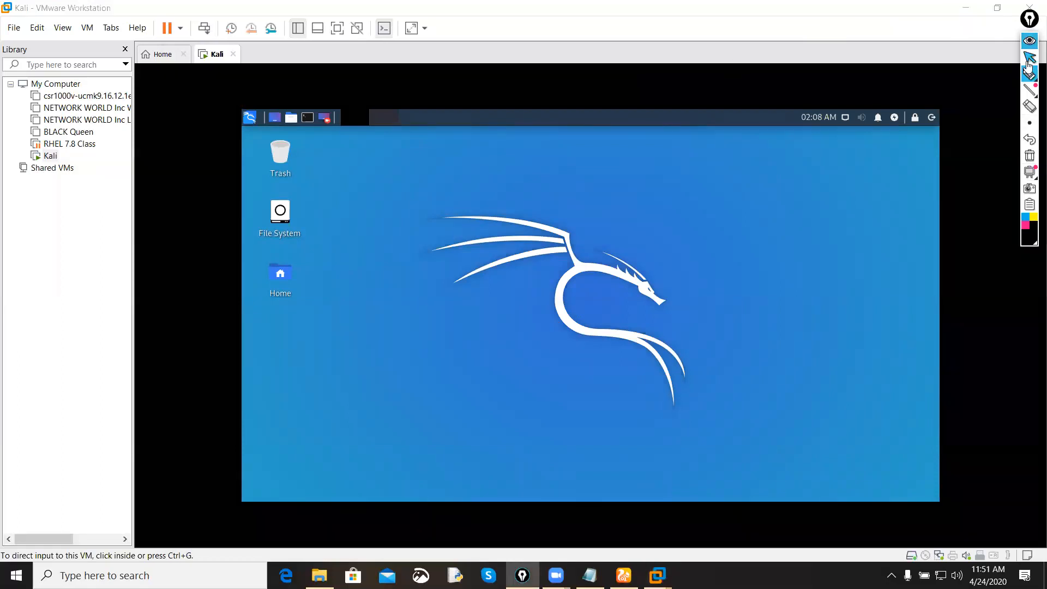
left_click(1029, 73)
left_click_drag(380, 278, 404, 324)
mouse_move(408, 272)
left_mouse_down()
mouse_move(444, 294)
mouse_move(452, 280)
mouse_move(486, 268)
left_mouse_up()
left_click(478, 238)
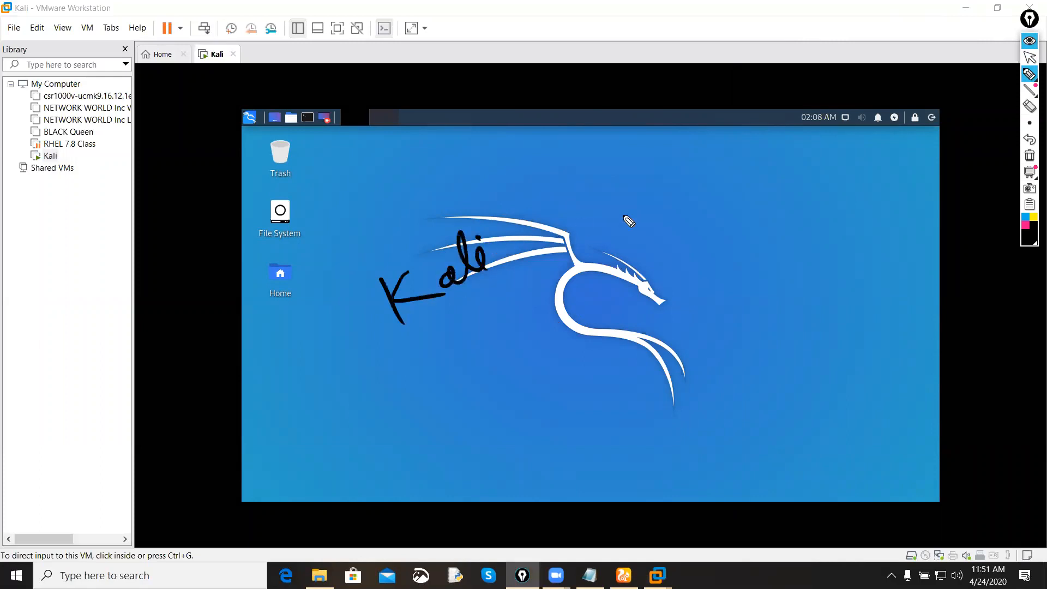
left_click(1026, 225)
mouse_move(507, 202)
left_mouse_down()
mouse_move(541, 236)
mouse_move(589, 195)
mouse_move(627, 199)
left_mouse_up()
left_click(536, 207)
Step: Underline the handwritten Kali Linux, add and circle 2020.1b below it in pink, and clear all annotations
left_click_drag(716, 189, 299, 414)
mouse_move(457, 359)
left_mouse_down()
mouse_move(417, 382)
mouse_move(535, 327)
mouse_move(635, 308)
mouse_move(629, 300)
left_mouse_up()
mouse_move(349, 471)
left_mouse_down()
mouse_move(693, 295)
mouse_move(643, 348)
left_mouse_up()
left_click_drag(626, 127, 678, 335)
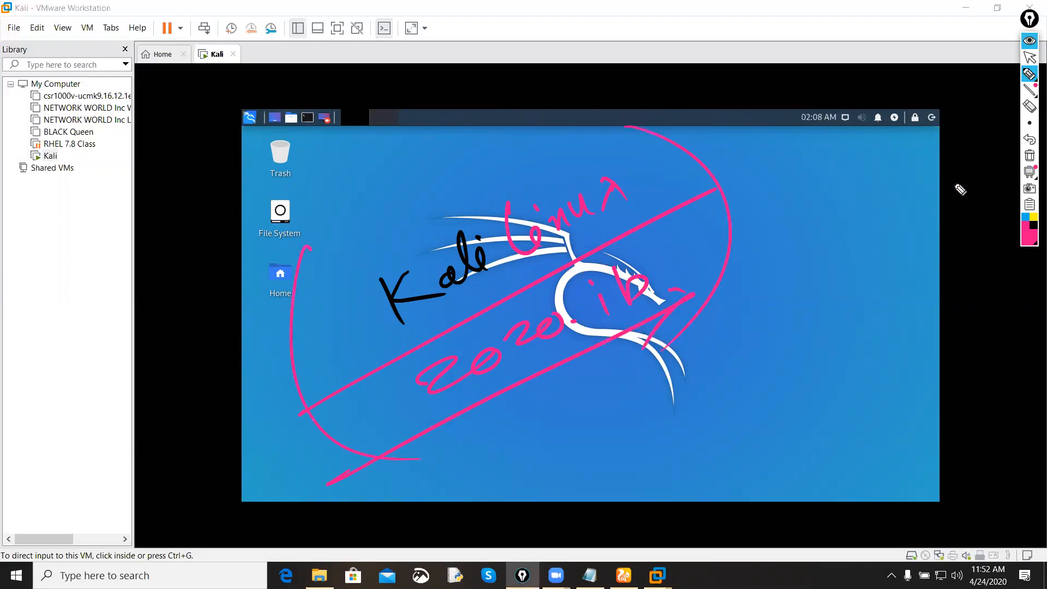
left_click(1029, 155)
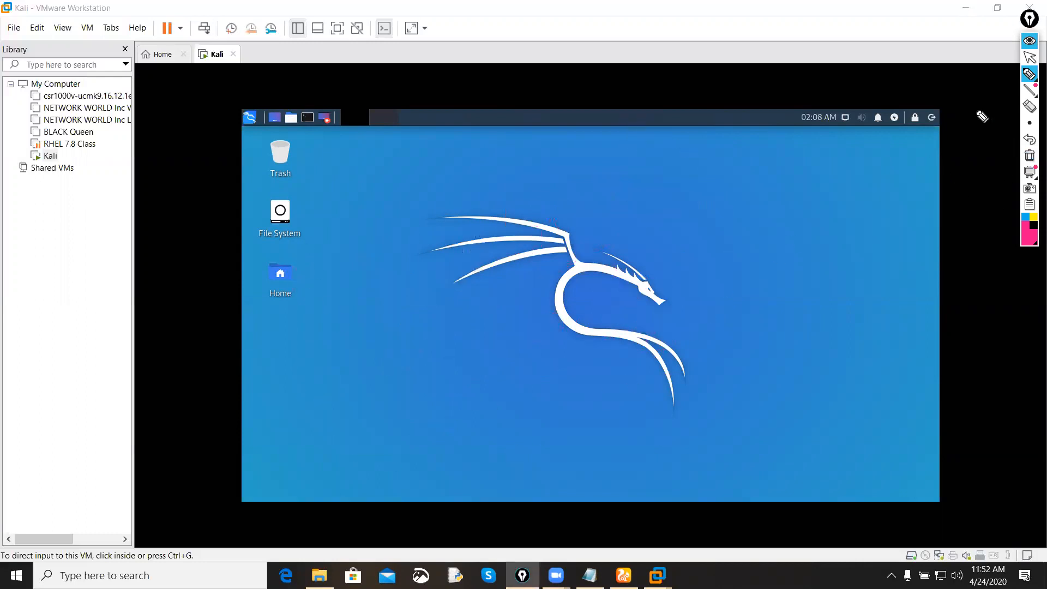
left_click(1029, 41)
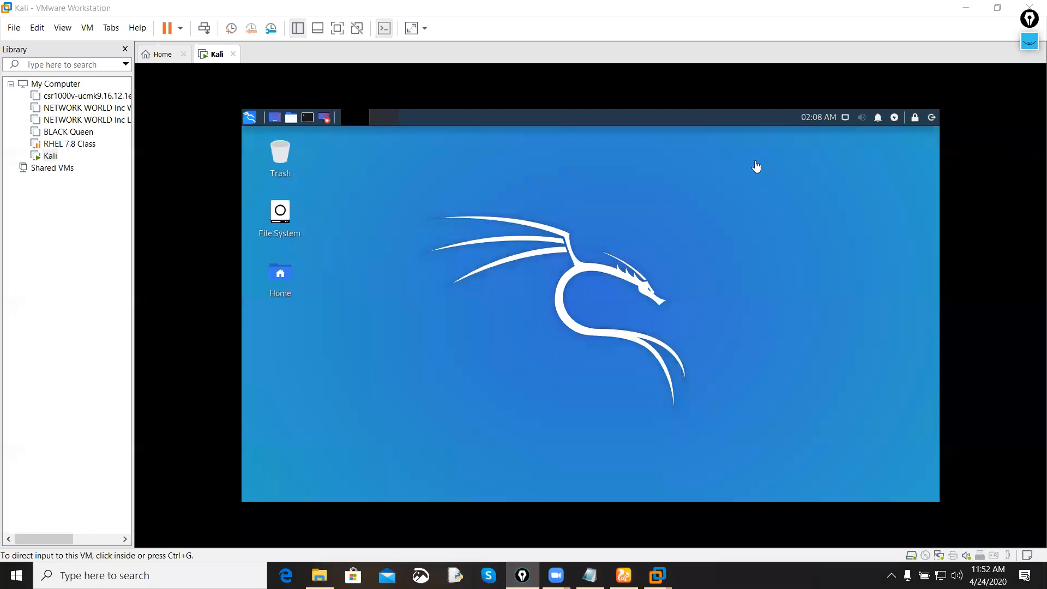
Step: Open a terminal in the Desktop folder, enlarge its text by two zoom levels and maximize its window
left_click(593, 222)
right_click(528, 237)
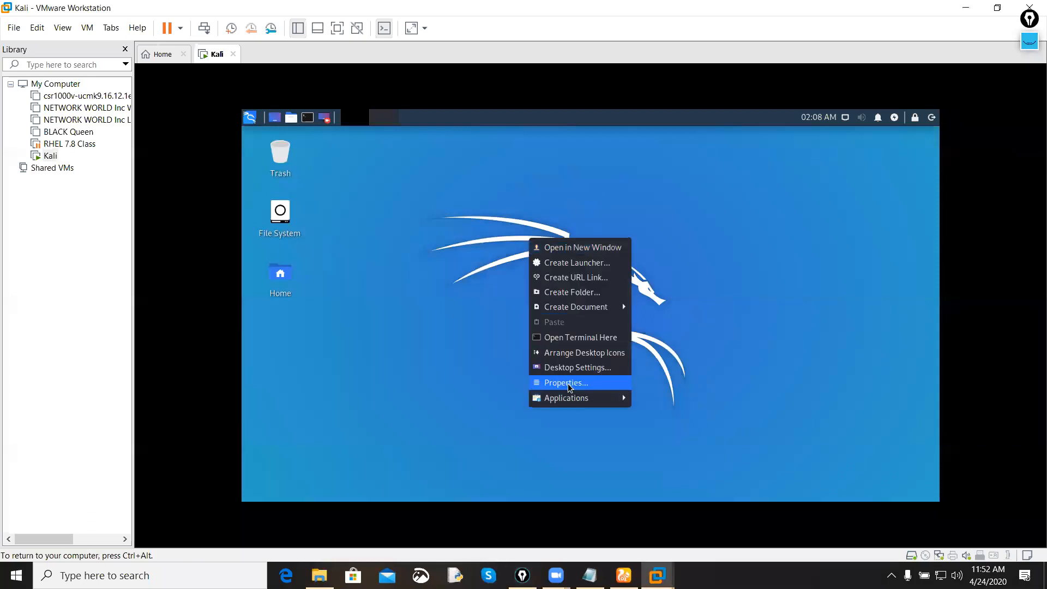
left_click(587, 335)
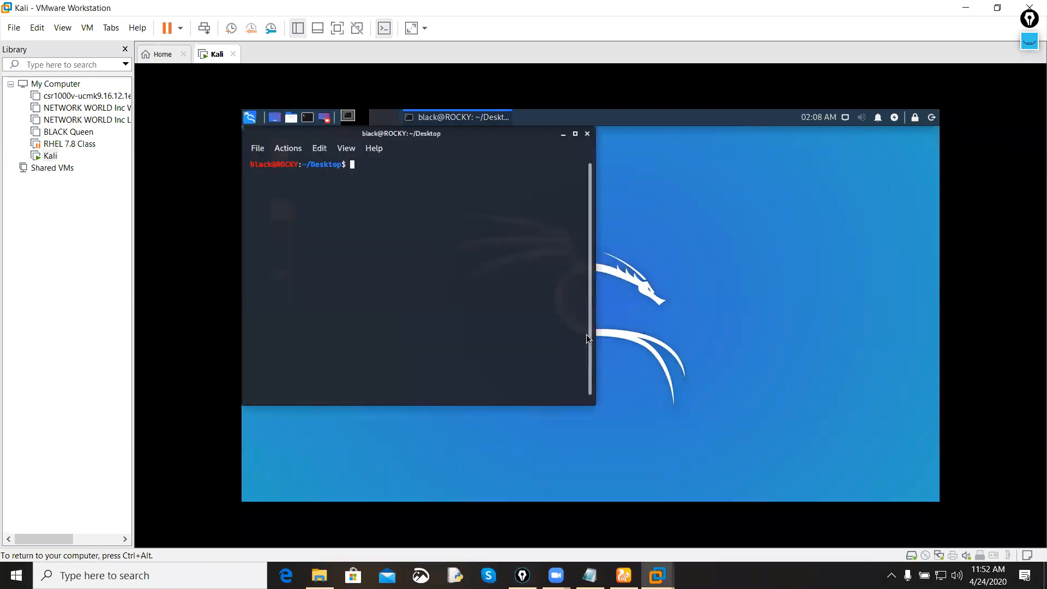
key("ctrl+plus")
key("ctrl+plus")
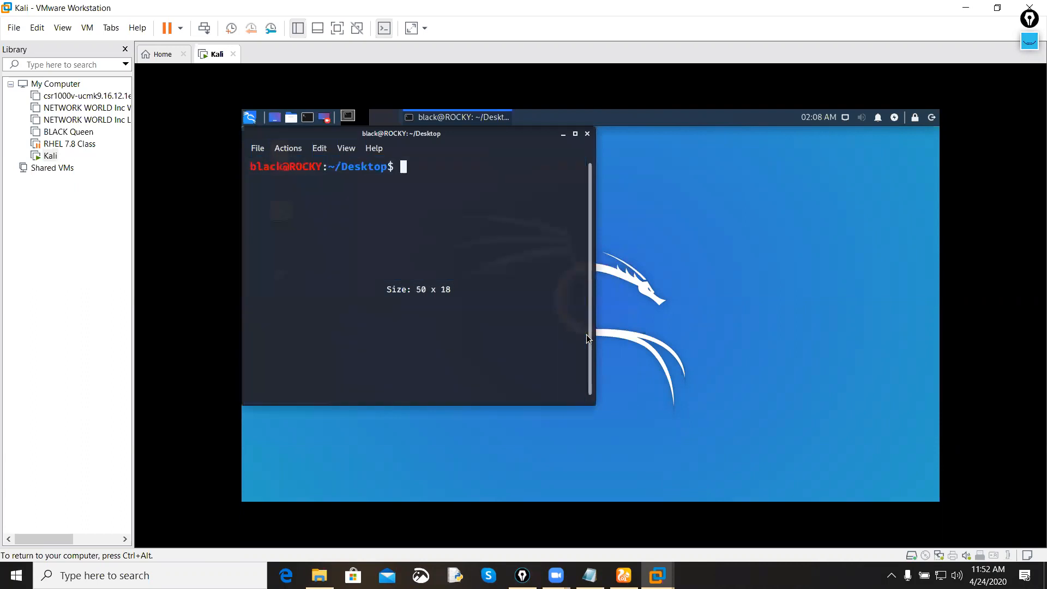
left_click(575, 134)
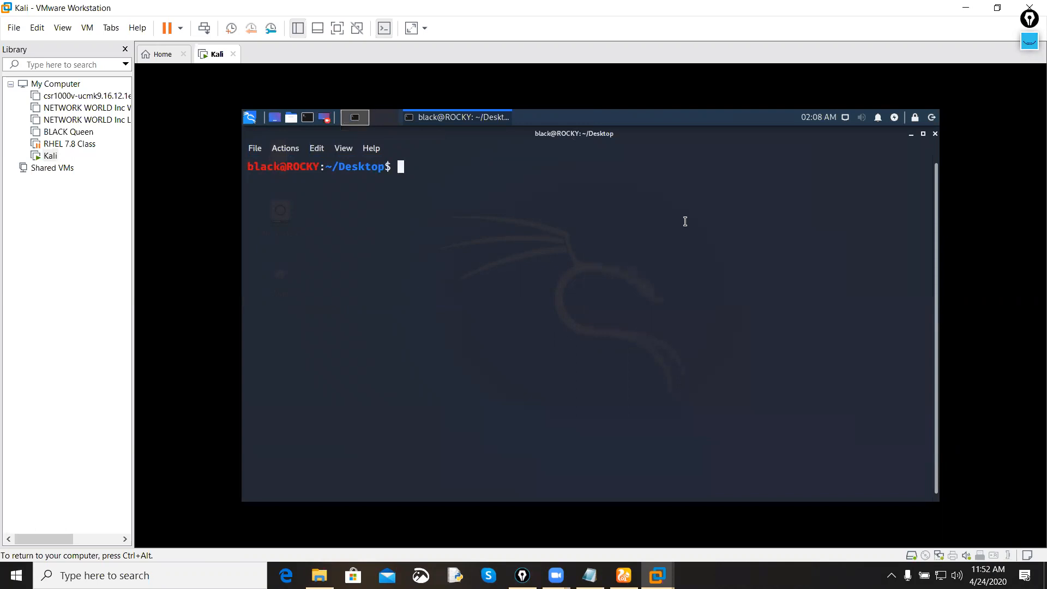
Step: Handwrite Kali in pink over the terminal with the annotation pen and draw a long slanted line beneath it
left_click(1028, 45)
left_click(1028, 73)
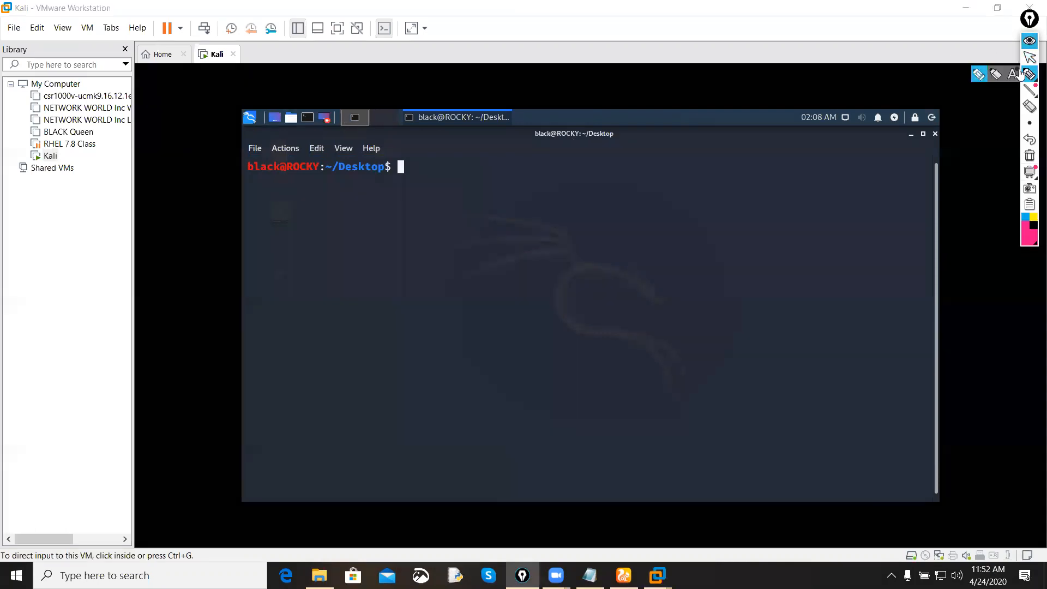
left_click(980, 78)
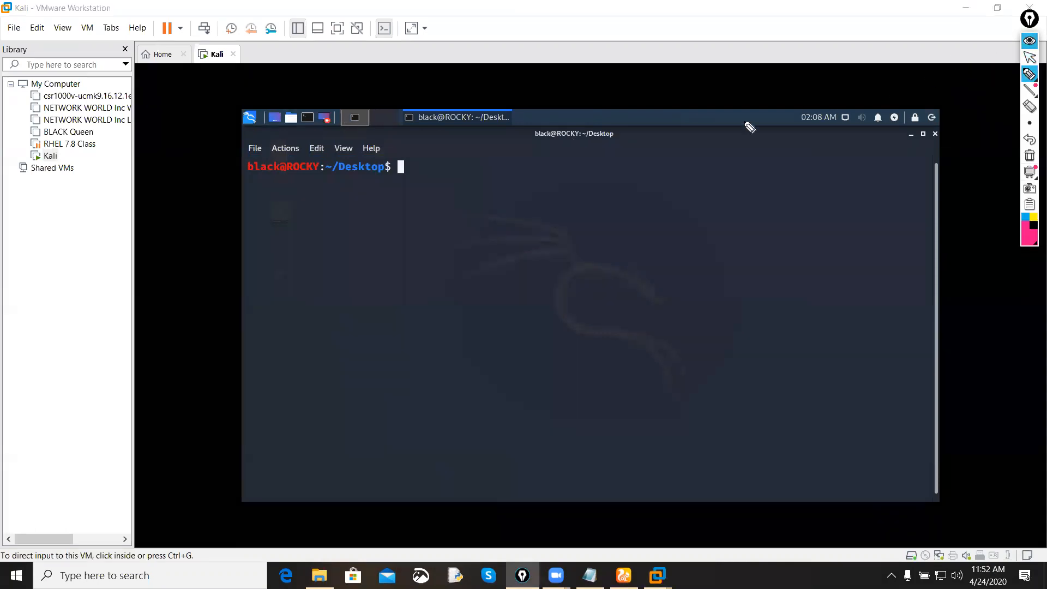
left_click(1023, 229)
left_click(1007, 172)
left_click_drag(311, 339, 327, 372)
mouse_move(333, 325)
left_mouse_down()
mouse_move(322, 354)
mouse_move(369, 318)
mouse_move(374, 287)
left_mouse_up()
left_click(373, 281)
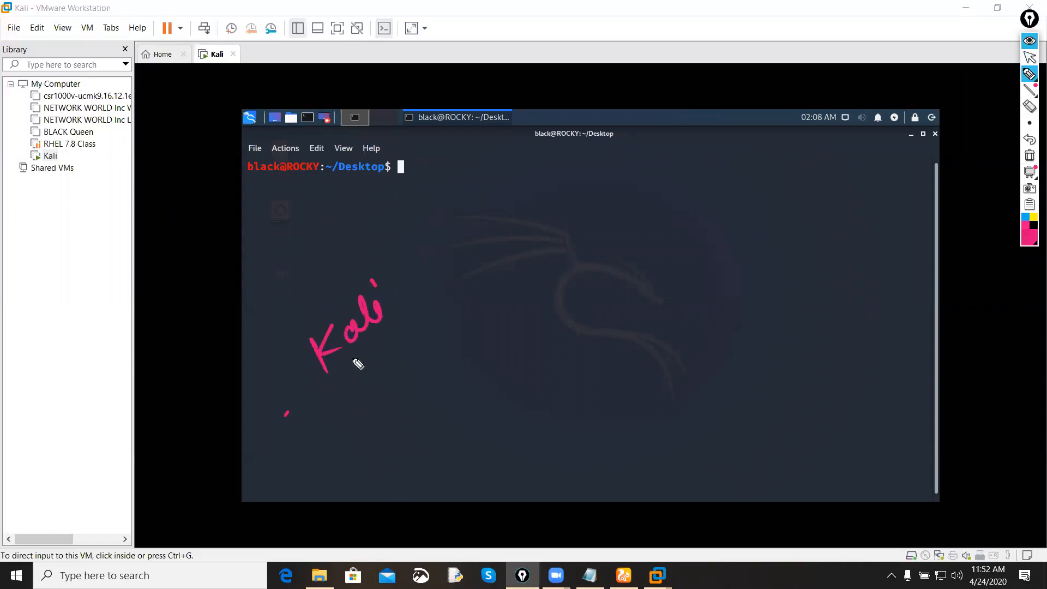
left_click_drag(267, 436, 408, 301)
Step: Handwrite Root above the default root password in pink, separate them with a line and circle both
mouse_move(427, 369)
left_mouse_down()
mouse_move(439, 416)
mouse_move(478, 355)
mouse_move(498, 357)
left_mouse_up()
left_click_drag(475, 343, 507, 331)
left_click_drag(385, 464, 543, 334)
mouse_move(468, 420)
left_mouse_down()
mouse_move(482, 469)
mouse_move(493, 436)
left_mouse_up()
left_click_drag(491, 431, 564, 395)
mouse_move(520, 289)
left_mouse_down()
mouse_move(556, 459)
mouse_move(582, 295)
left_mouse_up()
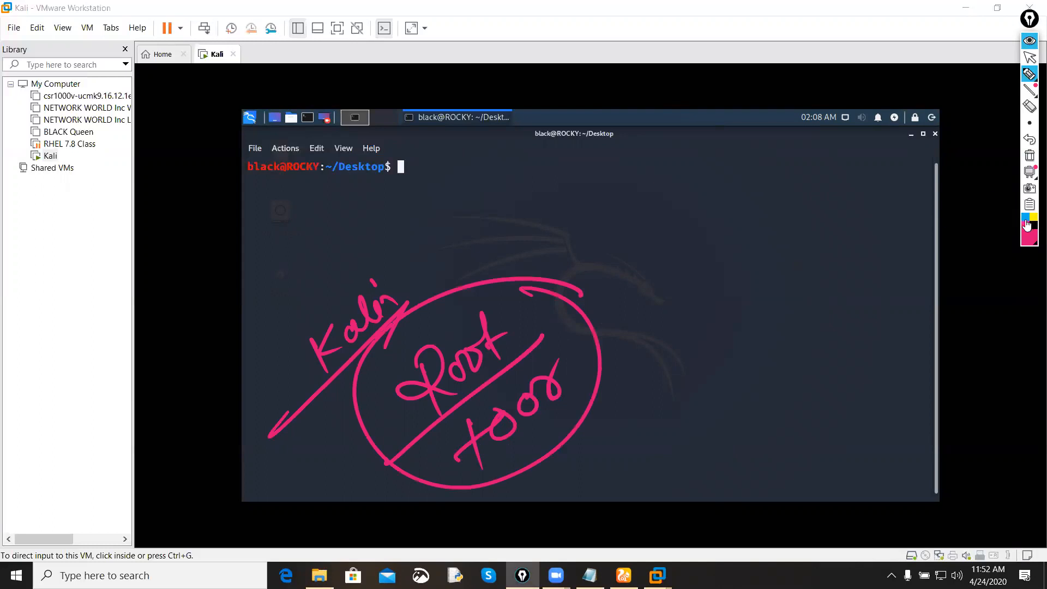
Step: Draw an arrow from the circled login, add a circled Root, and write Kill underlined and circled below it
left_click_drag(626, 295, 645, 286)
mouse_move(626, 306)
left_mouse_down()
mouse_move(643, 298)
mouse_move(641, 327)
left_mouse_up()
mouse_move(706, 204)
left_mouse_down()
mouse_move(728, 229)
mouse_move(788, 218)
mouse_move(765, 219)
left_mouse_up()
left_click_drag(769, 161, 807, 175)
left_click_drag(693, 344, 710, 391)
mouse_move(724, 336)
left_mouse_down()
mouse_move(709, 357)
mouse_move(739, 365)
left_mouse_up()
left_click_drag(752, 340, 754, 360)
left_click_drag(764, 297, 761, 360)
left_click_drag(780, 295, 779, 379)
left_click_drag(660, 423, 811, 352)
left_click_drag(825, 305, 826, 297)
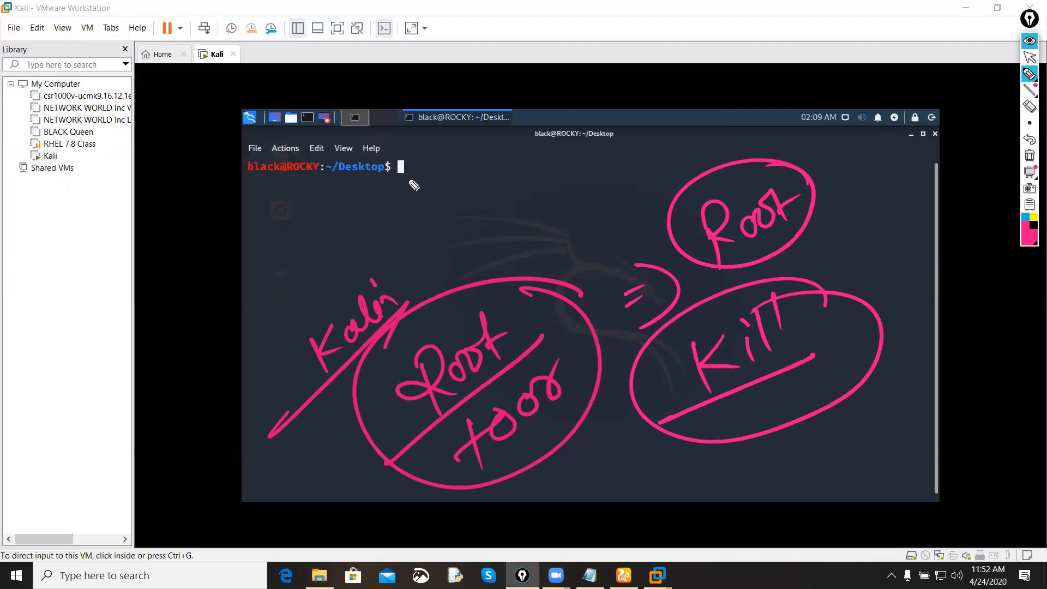
Step: Draw a check mark at the prompt, write a circled no.P, and add an underlined elevated with a circled P
mouse_move(401, 166)
left_mouse_down()
mouse_move(439, 160)
mouse_move(493, 109)
left_mouse_up()
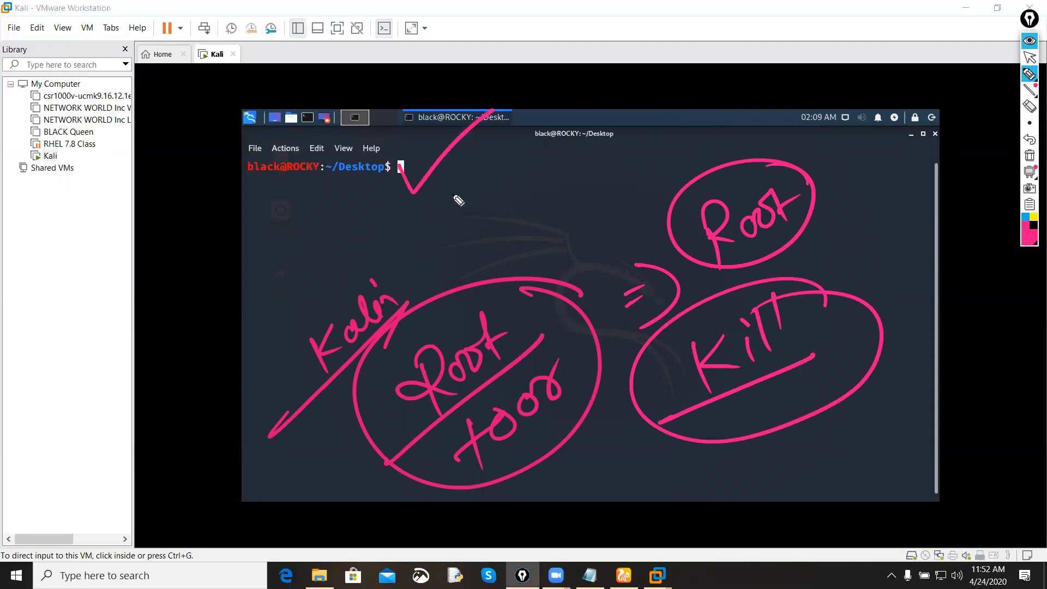
mouse_move(448, 206)
left_mouse_down()
mouse_move(472, 221)
mouse_move(481, 189)
mouse_move(523, 202)
left_mouse_up()
left_click(513, 186)
mouse_move(510, 169)
left_mouse_down()
mouse_move(611, 196)
mouse_move(676, 131)
mouse_move(709, 115)
mouse_move(725, 124)
left_mouse_up()
mouse_move(754, 158)
left_mouse_down()
mouse_move(752, 126)
mouse_move(733, 163)
left_mouse_up()
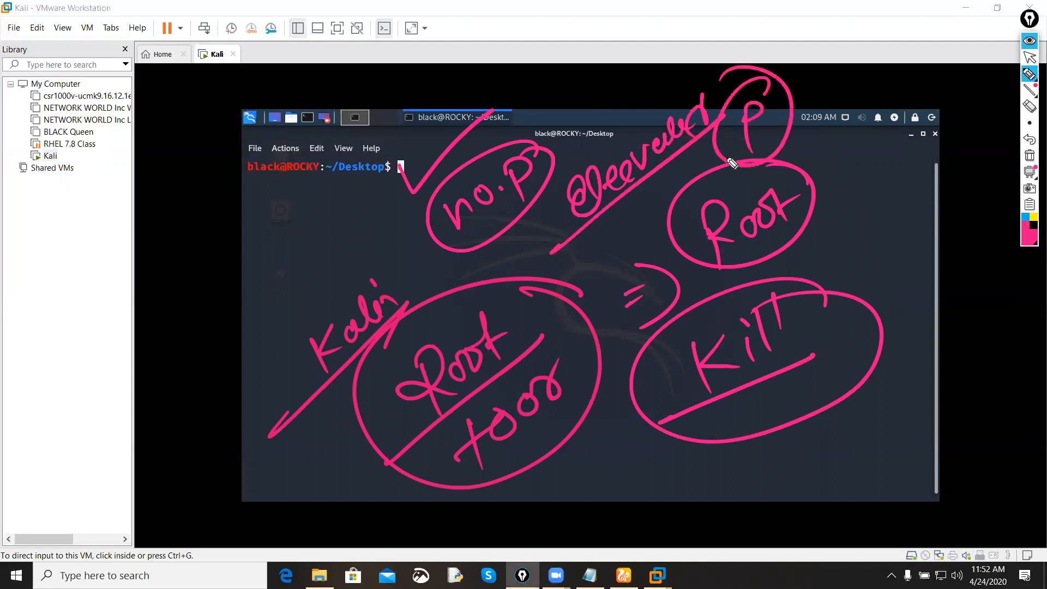
Step: Handwrite and circle Raise below Kill, clear all annotations and return to the terminal
mouse_move(640, 461)
left_mouse_down()
mouse_move(627, 468)
mouse_move(671, 468)
mouse_move(715, 425)
left_mouse_up()
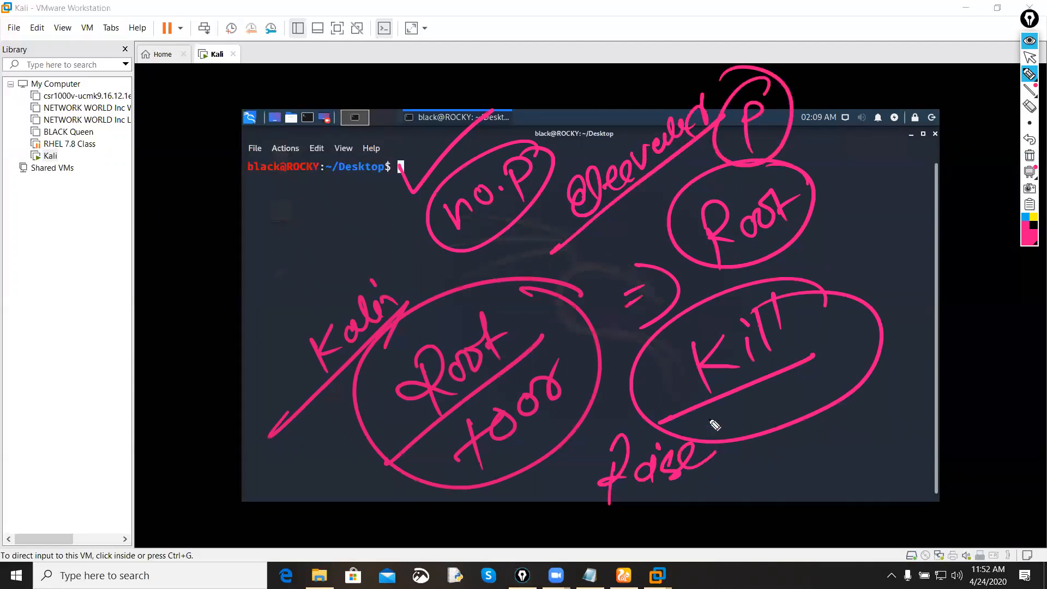
left_click(1029, 156)
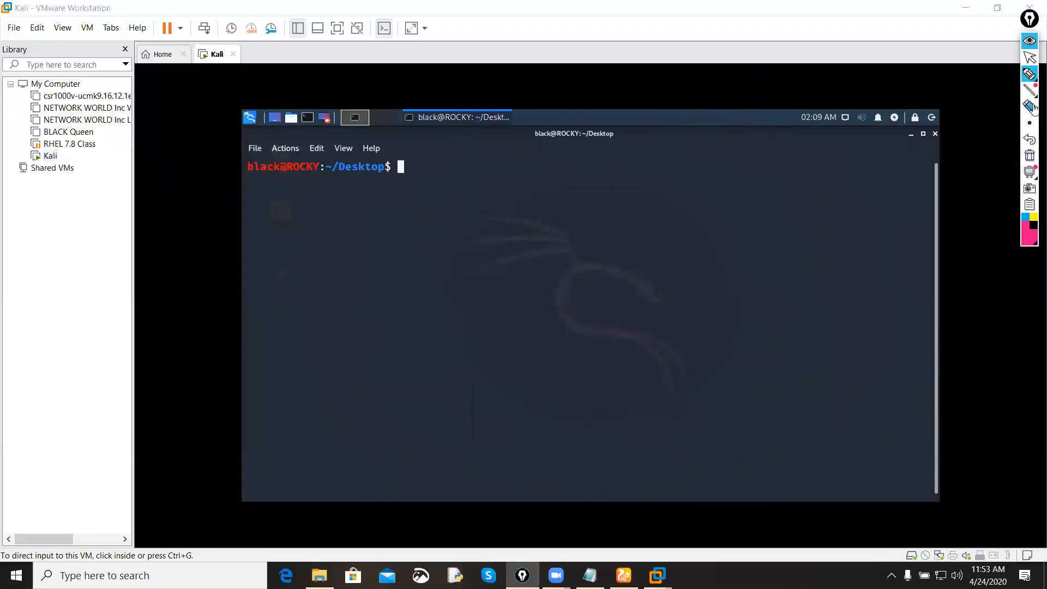
left_click(1029, 57)
left_click(691, 178)
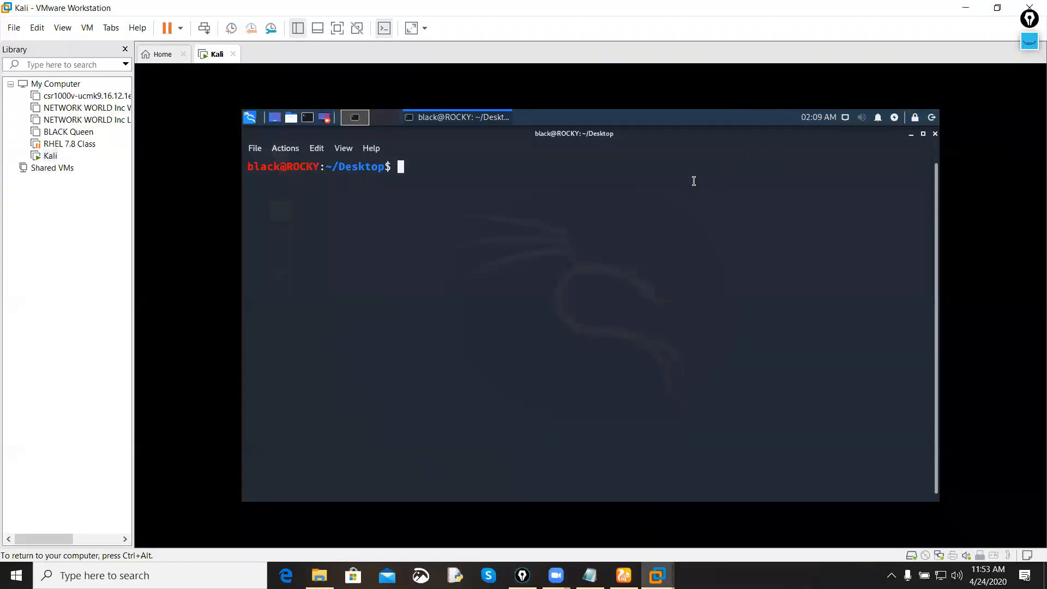
key("Return")
key("Return")
key("Return")
key("Return")
key("Return")
type("ping www.goog")
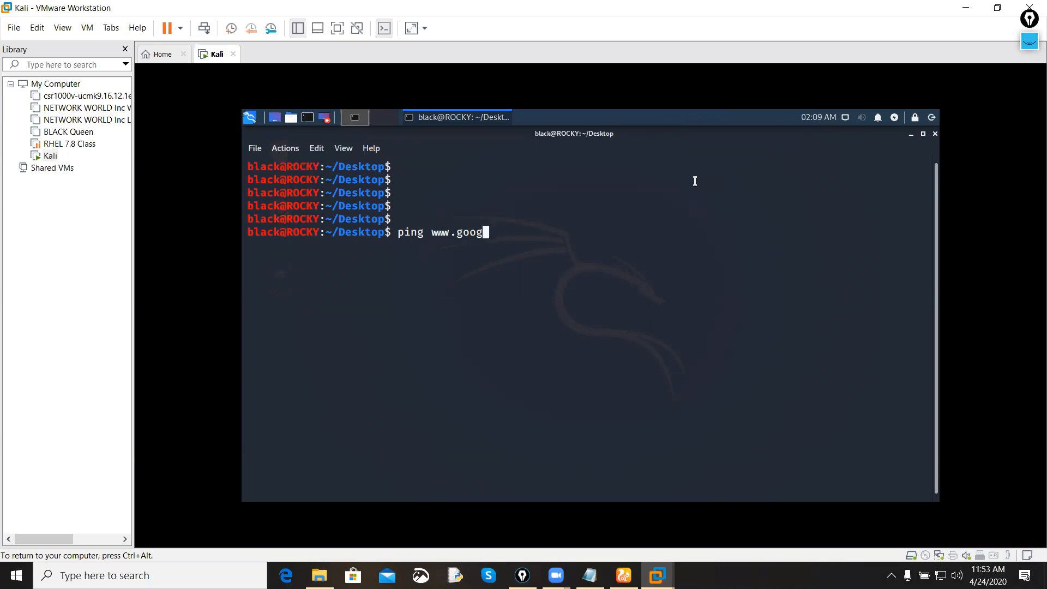
type("le.cpom")
key("BackSpace")
key("BackSpace")
type("om")
key("Return")
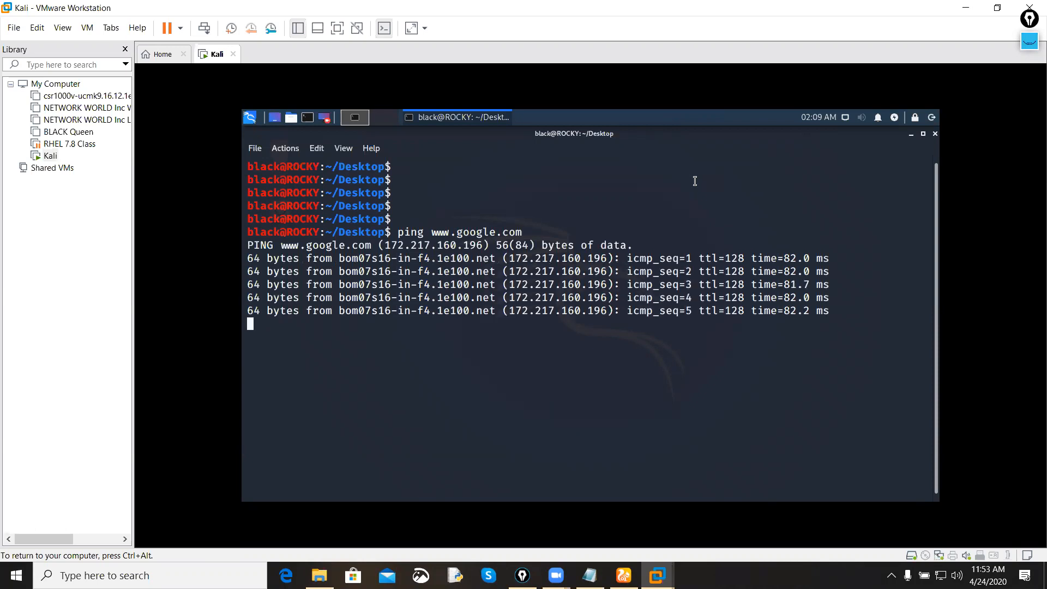
Step: Stop the running ping, clear the terminal and add several blank prompt lines
key("ctrl+c")
key("Return")
key("ctrl+l")
key("Return")
key("Return")
key("Return")
key("Return")
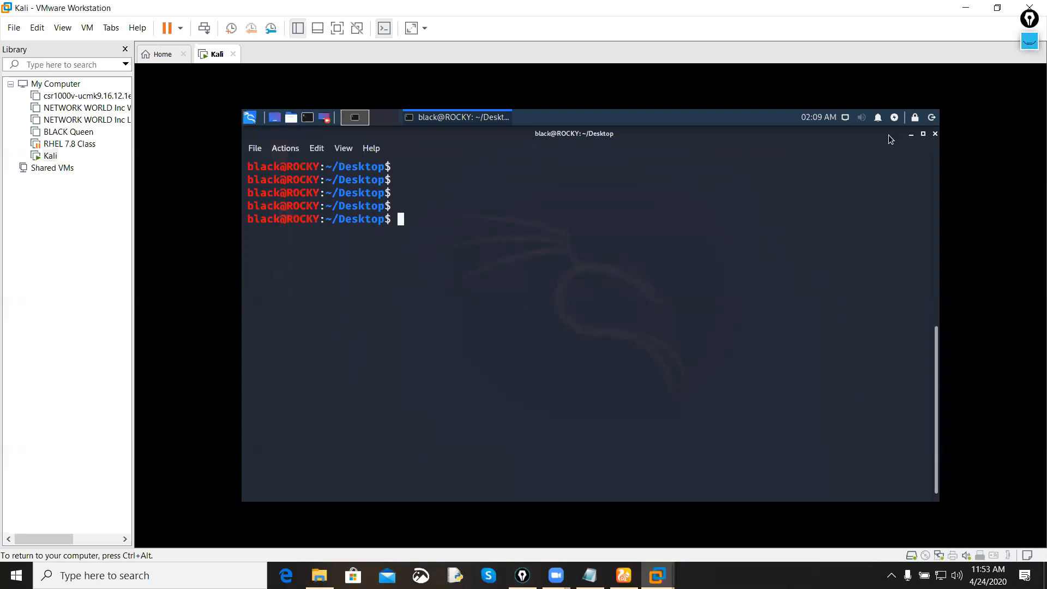
Step: Underline the username part of the prompt in amber with the annotation pen and label it Username
left_click(1029, 41)
mouse_move(1028, 74)
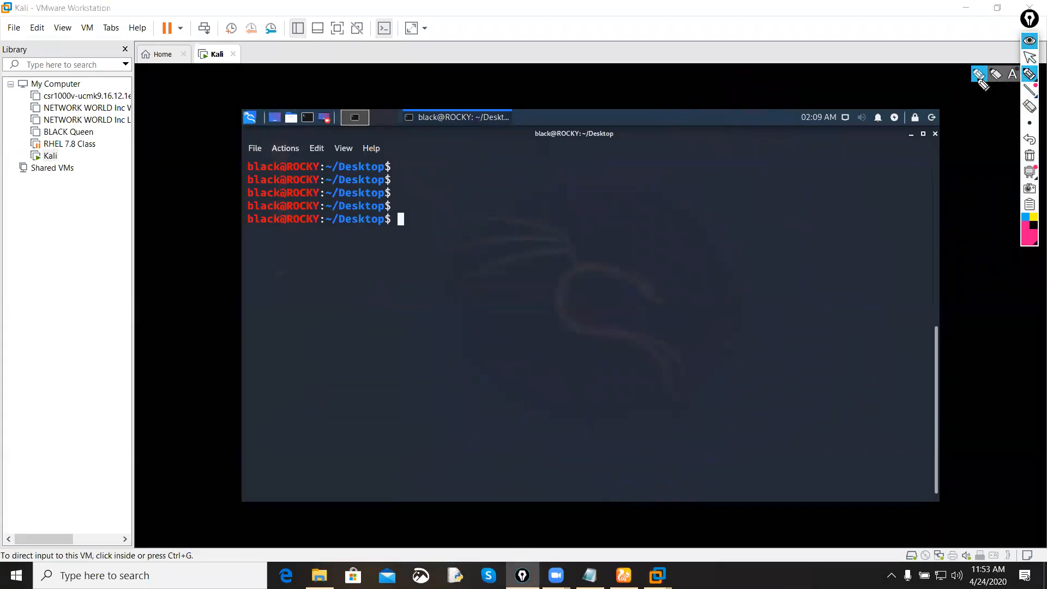
mouse_move(1026, 229)
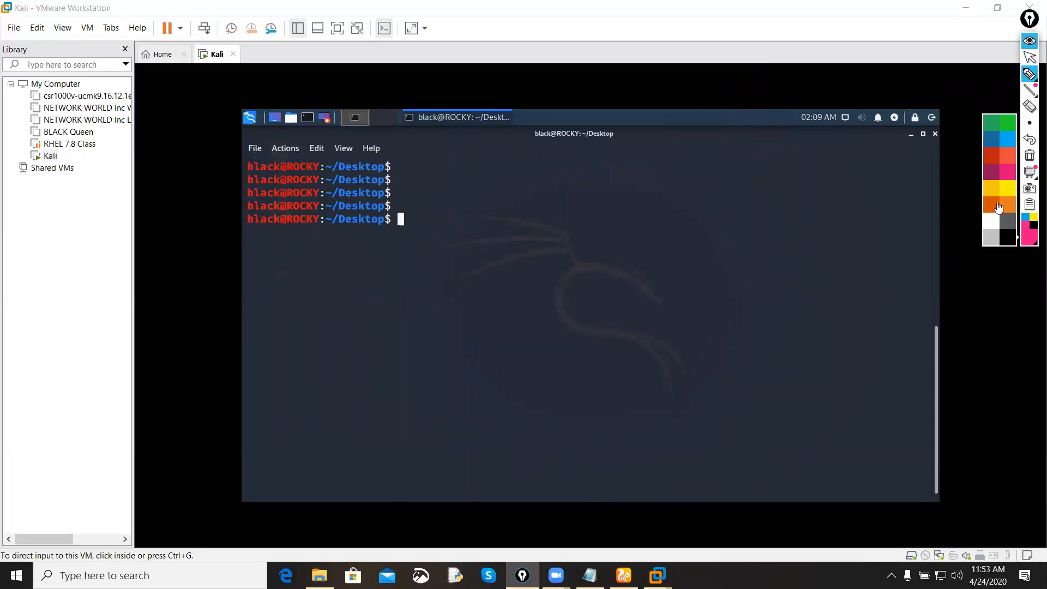
left_click(991, 192)
left_click_drag(259, 228, 270, 226)
left_click_drag(255, 229, 276, 314)
mouse_move(247, 359)
left_mouse_down()
mouse_move(295, 359)
mouse_move(282, 370)
left_mouse_up()
mouse_move(297, 354)
left_mouse_down()
mouse_move(367, 327)
mouse_move(386, 301)
left_mouse_up()
Step: Underline ROCKY in the prompt, connect it to the handwritten label PC name and underline the label
mouse_move(284, 229)
left_mouse_down()
mouse_move(315, 227)
mouse_move(468, 322)
mouse_move(493, 377)
left_mouse_up()
left_click_drag(483, 339, 488, 356)
mouse_move(526, 323)
left_mouse_down()
mouse_move(540, 344)
mouse_move(650, 294)
left_mouse_up()
left_click_drag(476, 406, 679, 308)
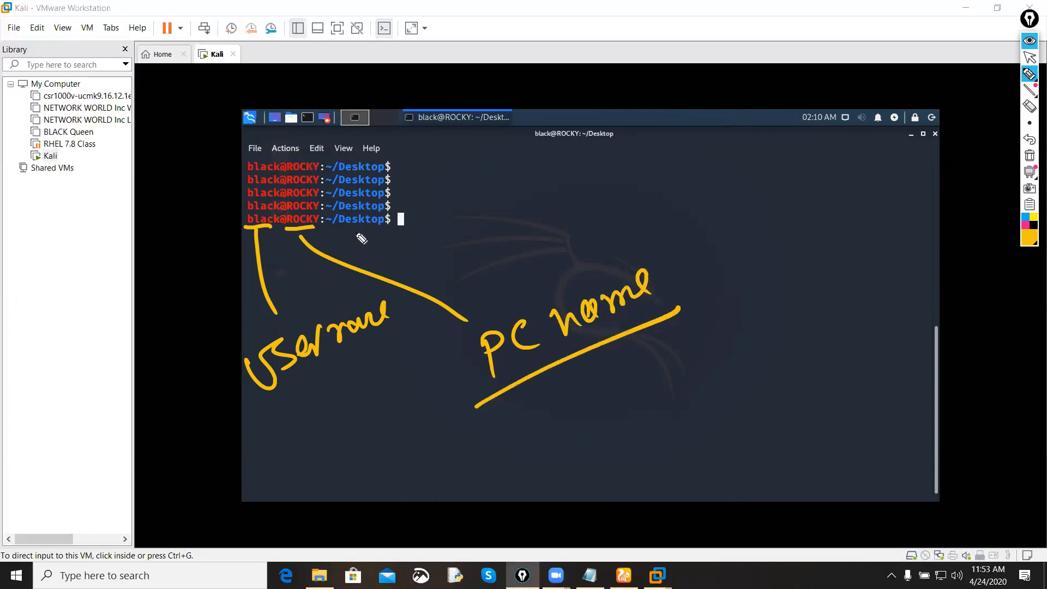
Step: Underline ~/Desktop in the prompt and connect it to the handwritten label current folder
mouse_move(331, 230)
left_mouse_down()
mouse_move(474, 241)
mouse_move(510, 267)
left_mouse_up()
left_click_drag(517, 249, 574, 239)
left_click(594, 235)
mouse_move(575, 240)
left_mouse_down()
mouse_move(594, 229)
mouse_move(646, 240)
mouse_move(662, 204)
left_mouse_up()
mouse_move(731, 215)
left_mouse_down()
mouse_move(716, 270)
mouse_move(766, 214)
mouse_move(815, 195)
mouse_move(853, 232)
mouse_move(876, 206)
left_mouse_up()
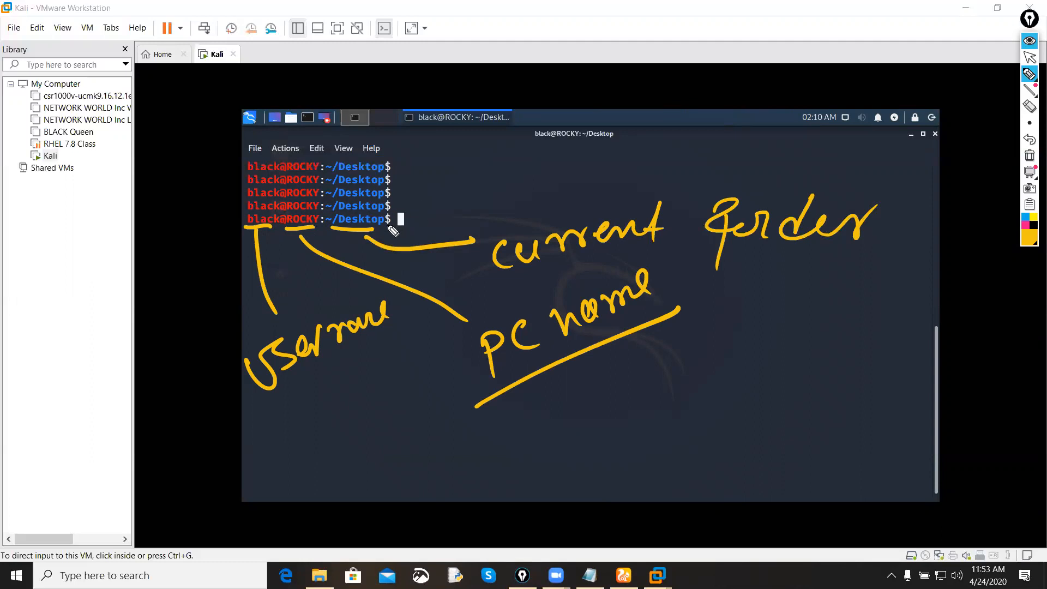
Step: Handwrite a dollar sign in pink with notes beside it, clear all annotations and return to the terminal
left_click(1028, 226)
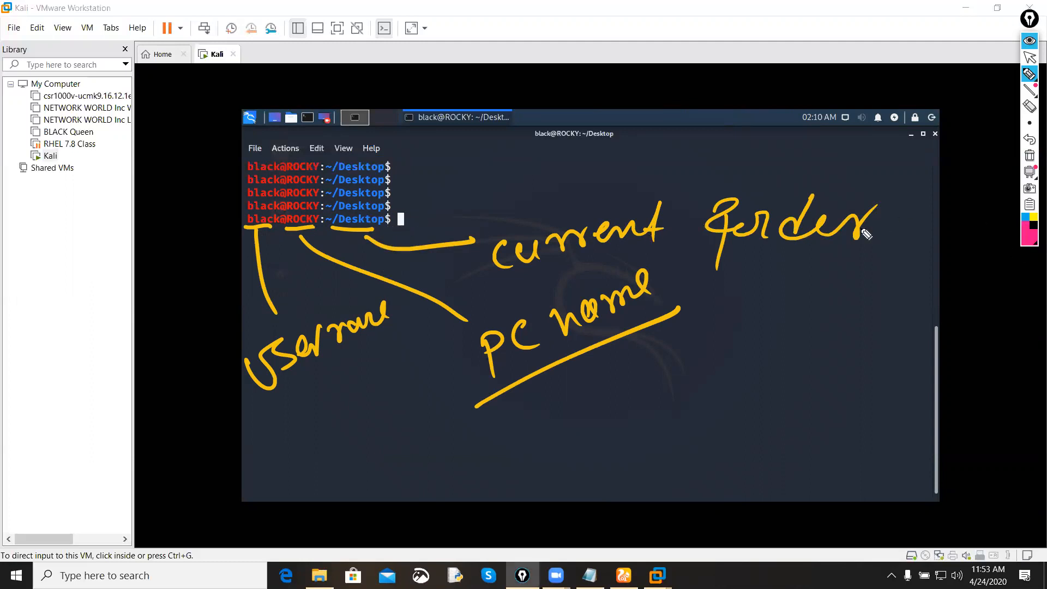
mouse_move(596, 390)
left_mouse_down()
mouse_move(607, 407)
mouse_move(573, 444)
left_mouse_up()
left_click_drag(599, 383, 617, 485)
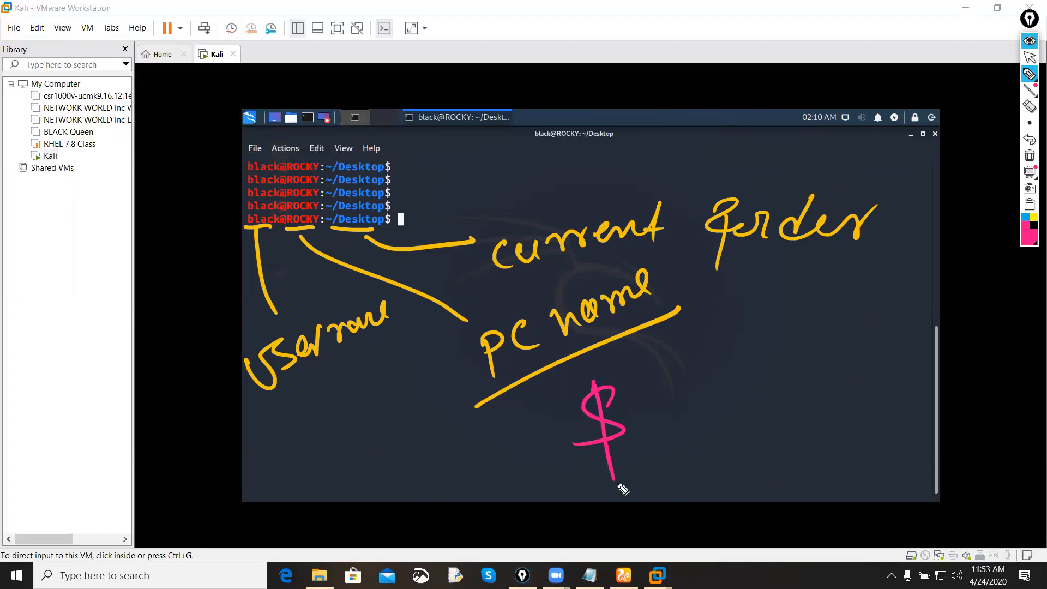
mouse_move(658, 404)
left_mouse_down()
mouse_move(685, 401)
mouse_move(694, 381)
left_mouse_up()
mouse_move(708, 378)
left_mouse_down()
mouse_move(751, 349)
mouse_move(817, 333)
left_mouse_up()
mouse_move(839, 311)
left_mouse_down()
mouse_move(873, 297)
mouse_move(886, 308)
left_mouse_up()
mouse_move(705, 431)
left_mouse_down()
mouse_move(718, 461)
mouse_move(733, 431)
left_mouse_up()
mouse_move(755, 427)
left_mouse_down()
mouse_move(765, 434)
mouse_move(802, 407)
mouse_move(742, 361)
left_mouse_up()
left_click(1027, 157)
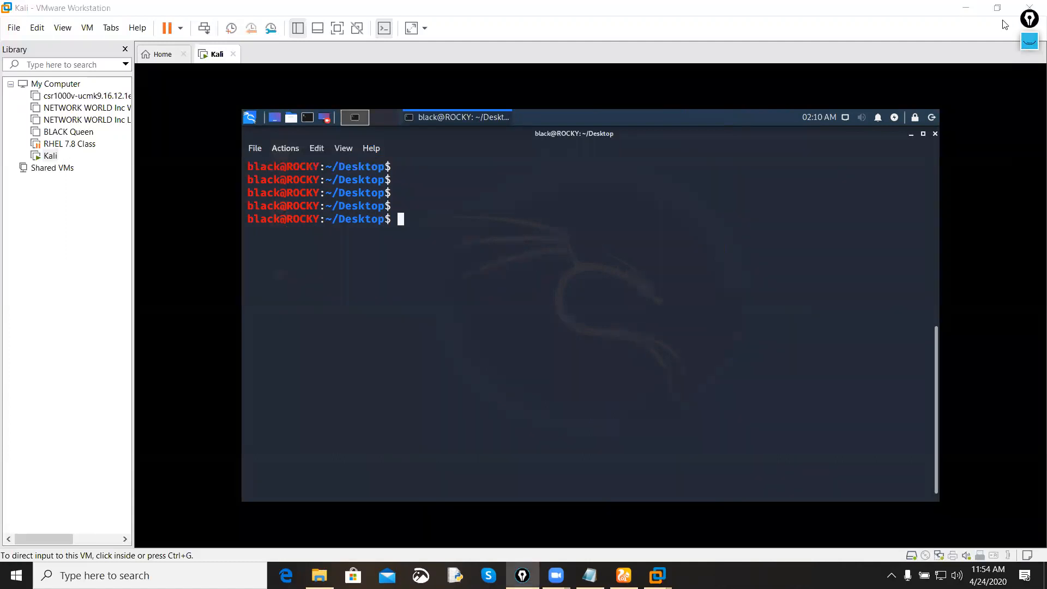
left_click(576, 213)
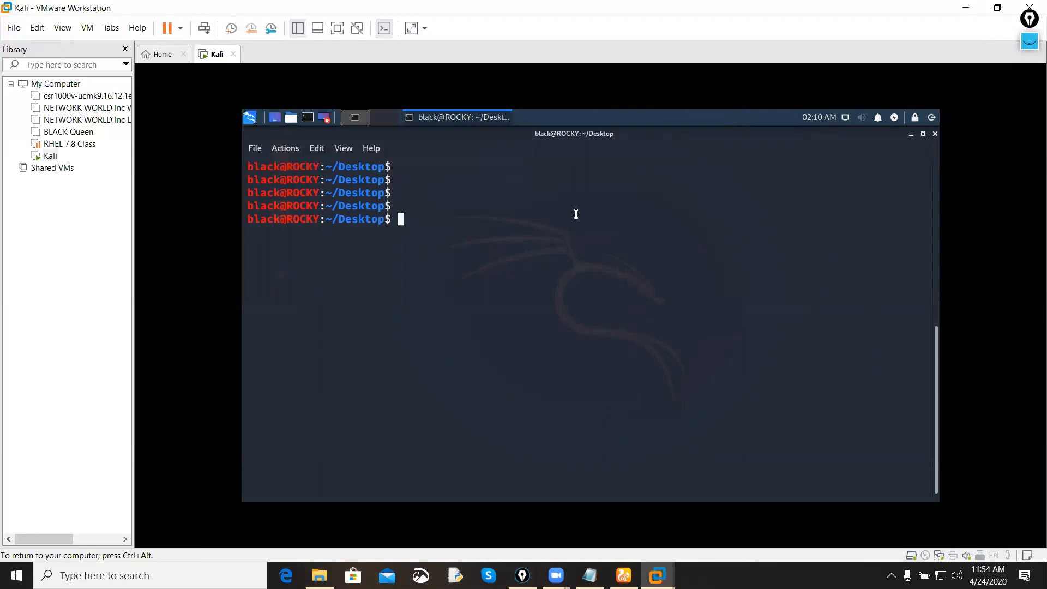
Step: Try to switch to the root account with su - and with su sudo
type("su -")
key("Return")
key("Return")
type("su sudo")
Step: Discard the recalled command and change to the user's home directory with cd
key("Return")
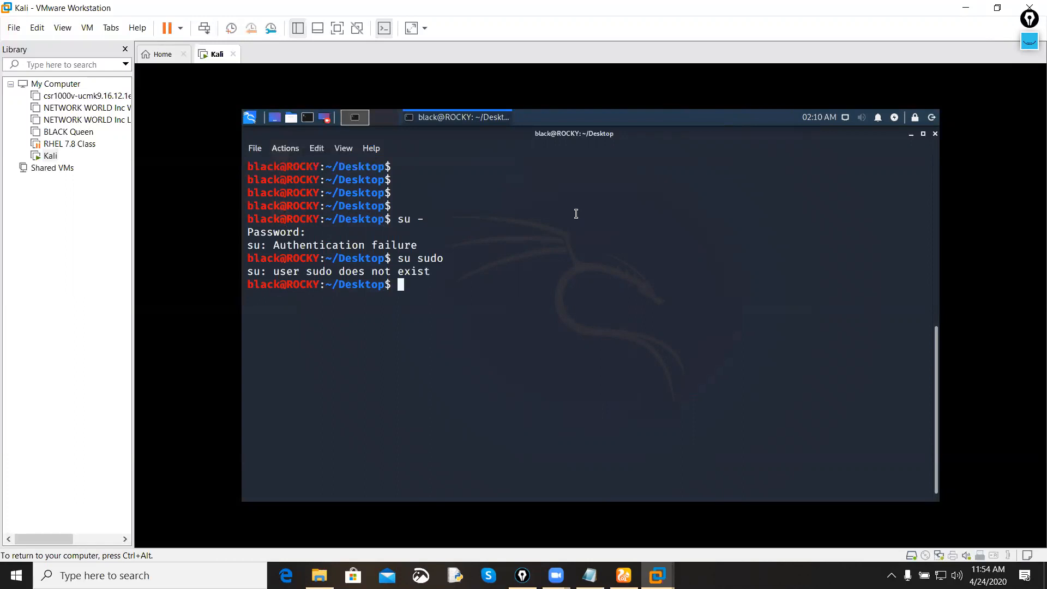
key("Up")
key("BackSpace")
key("BackSpace")
key("BackSpace")
key("BackSpace")
key("BackSpace")
key("BackSpace")
key("BackSpace")
type("cd")
Step: Clear the terminal and run sudo su to request a root shell
key("Return")
key("Return")
key("Return")
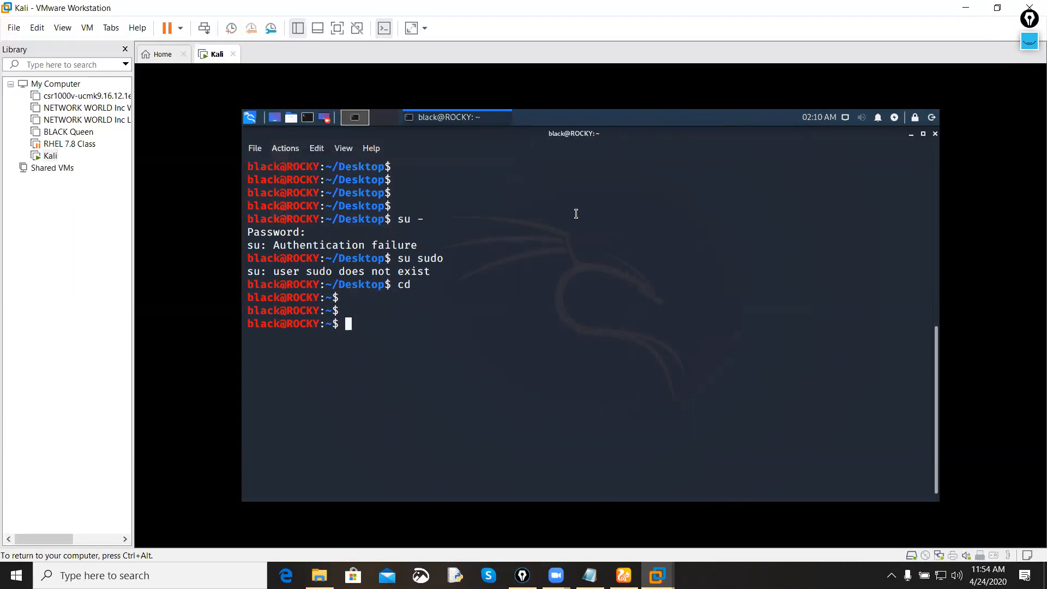
key("ctrl+l")
key("Return")
key("Return")
key("Return")
type("sudo ")
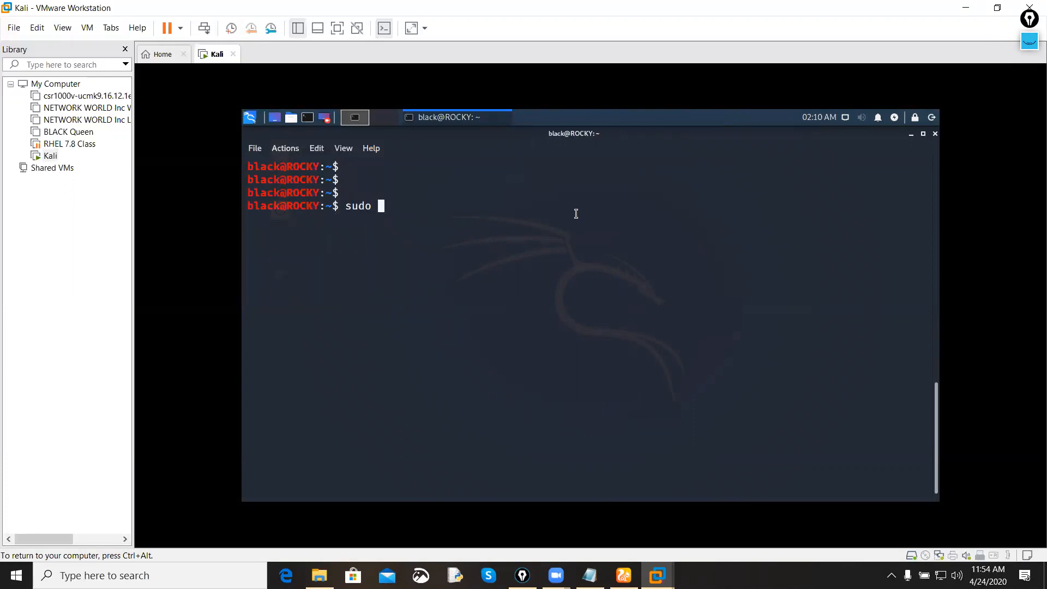
type("su")
key("Return")
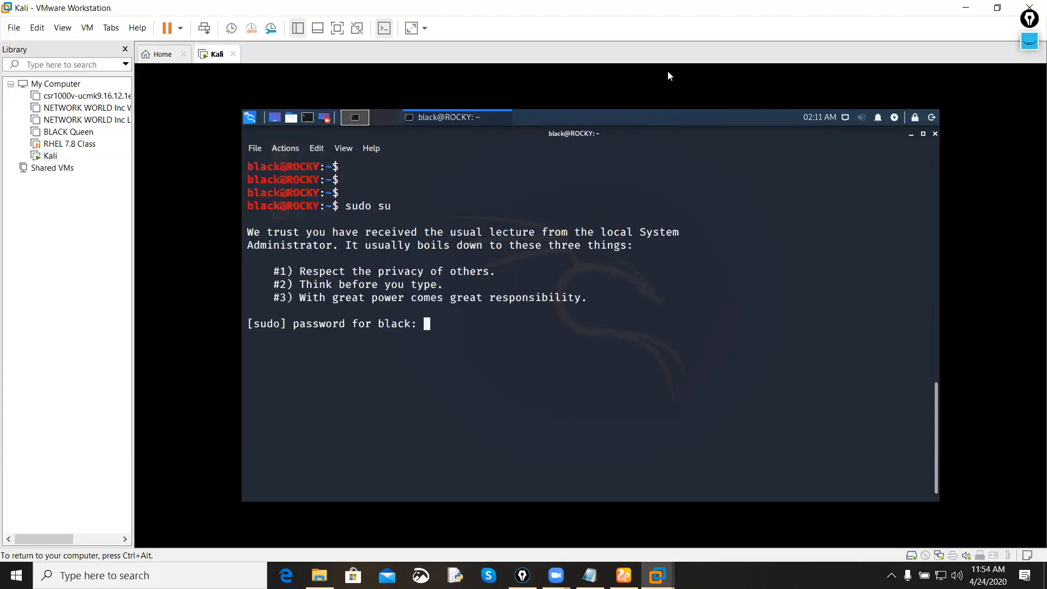
Step: Handwrite and circle the default root password in pink, and write your's user pass in parentheses below it
left_click(1029, 41)
left_click(1012, 76)
left_click_drag(688, 270, 694, 309)
mouse_move(665, 298)
left_mouse_down()
mouse_move(722, 294)
mouse_move(788, 238)
left_mouse_up()
mouse_move(761, 206)
left_mouse_down()
mouse_move(750, 327)
mouse_move(785, 218)
left_mouse_up()
left_click_drag(616, 420, 631, 452)
mouse_move(643, 420)
left_mouse_down()
mouse_move(630, 487)
mouse_move(708, 410)
mouse_move(781, 410)
mouse_move(836, 379)
left_mouse_up()
left_click_drag(721, 397, 725, 444)
mouse_move(848, 400)
left_mouse_down()
mouse_move(859, 361)
mouse_move(914, 341)
mouse_move(888, 414)
left_mouse_up()
left_click_drag(604, 379, 647, 485)
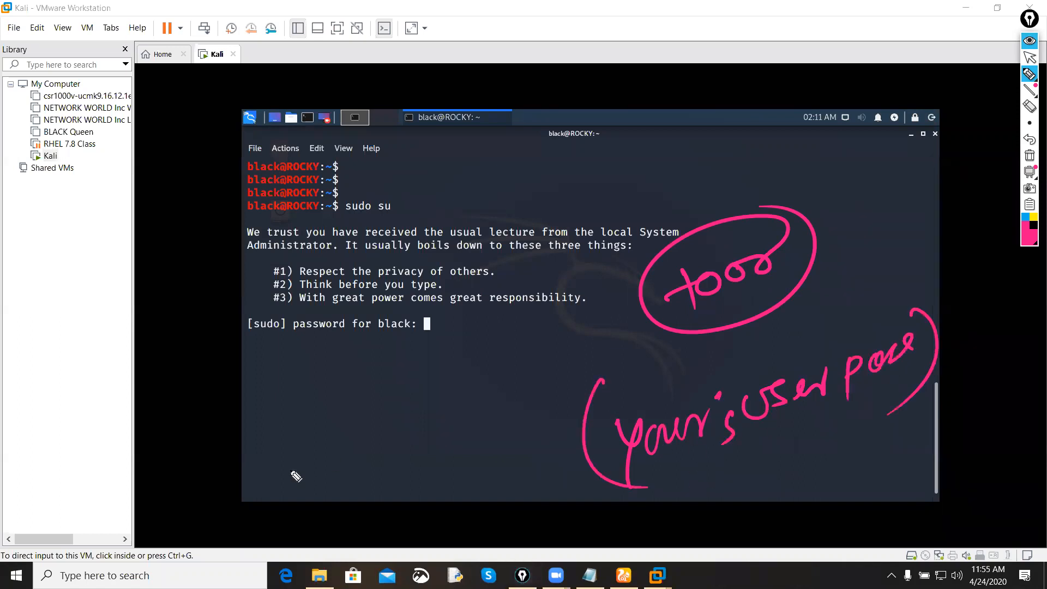
Step: Handwrite and underline the username with placeholder crosses beside it, clear all annotations and hide the annotation tools
left_click_drag(264, 445, 280, 480)
mouse_move(264, 451)
left_mouse_down()
mouse_move(278, 435)
mouse_move(279, 461)
mouse_move(313, 460)
mouse_move(339, 431)
mouse_move(374, 420)
left_mouse_up()
left_click_drag(260, 510, 391, 421)
mouse_move(358, 472)
left_mouse_down()
mouse_move(338, 505)
mouse_move(406, 460)
left_mouse_up()
mouse_move(392, 450)
left_mouse_down()
mouse_move(385, 483)
mouse_move(437, 440)
left_mouse_up()
mouse_move(461, 428)
left_mouse_down()
mouse_move(470, 444)
mouse_move(494, 399)
left_mouse_up()
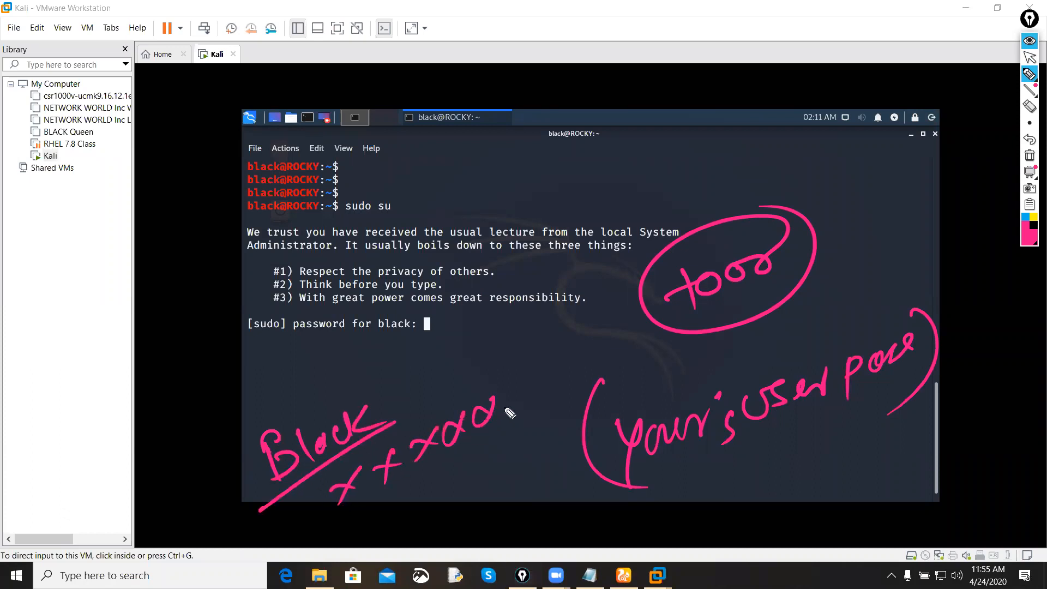
left_click(1029, 155)
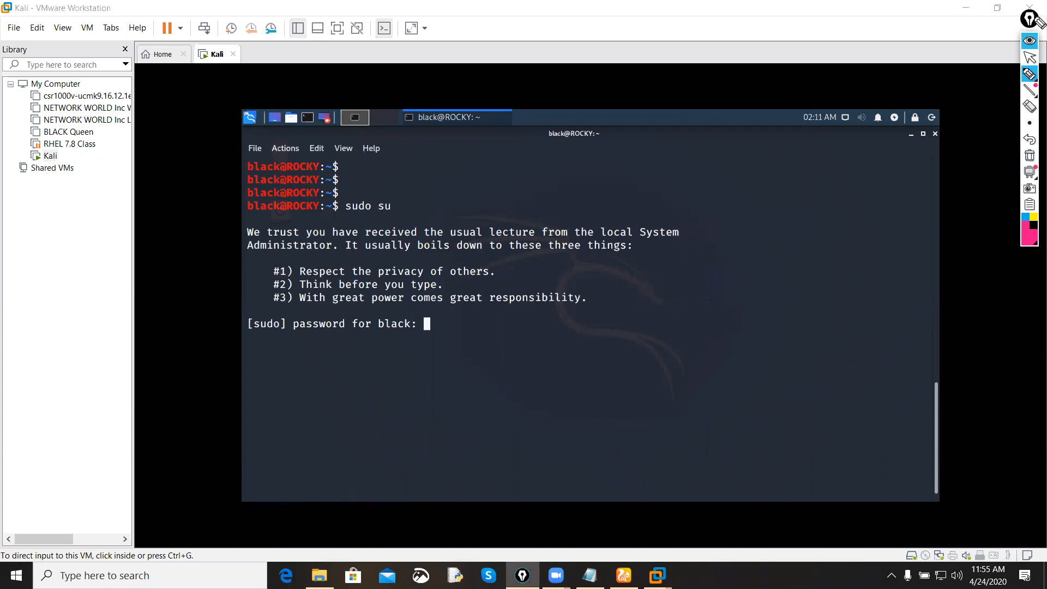
left_click(1030, 40)
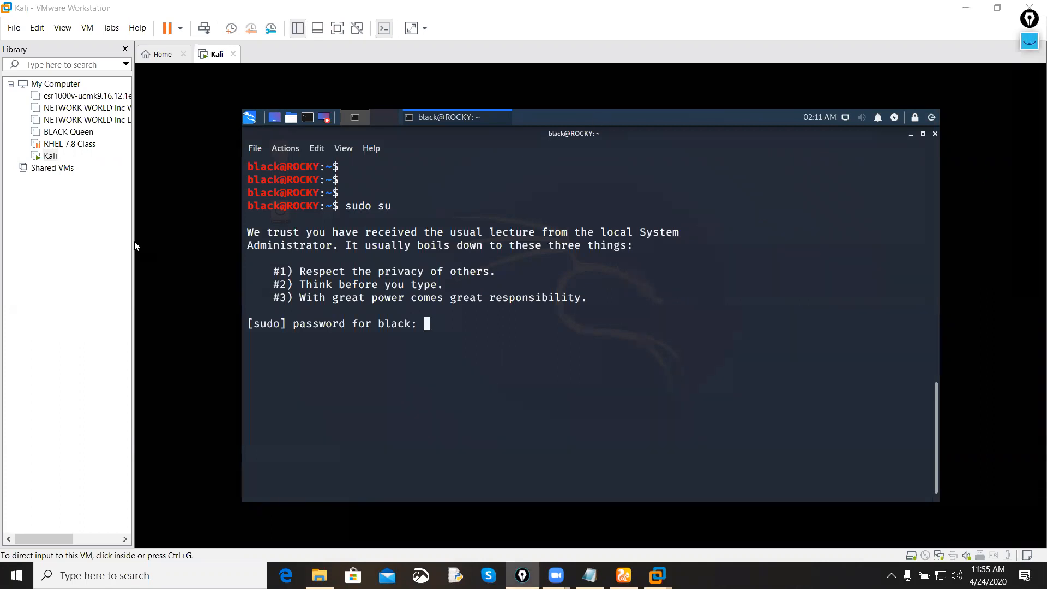
Step: Enter the user's account password at the sudo prompt to start the root shell, and add blank prompt lines
left_click(455, 322)
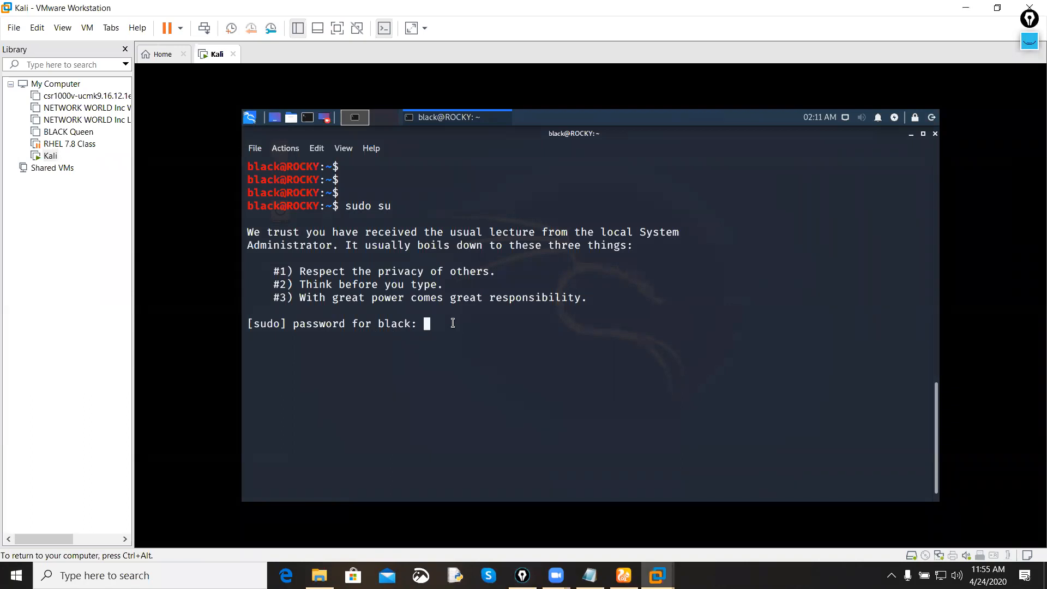
key("Return")
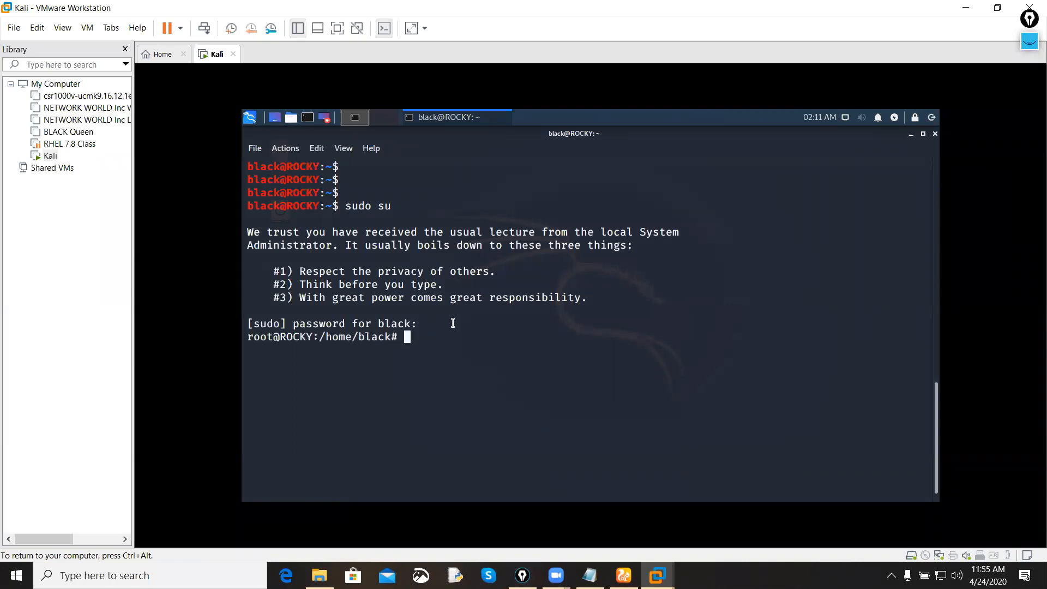
key("Return")
key("Return")
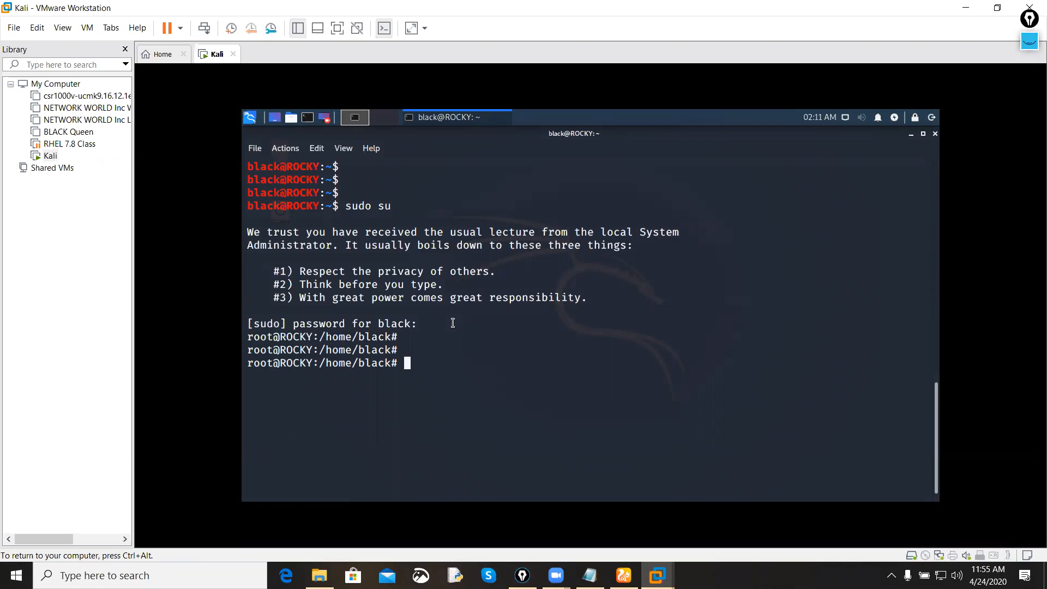
Step: Change to root's home directory with cd, clear the terminal and add blank prompt lines
type("cd")
key("Return")
key("Return")
key("Return")
key("Return")
key("ctrl+l")
key("Return")
key("Return")
key("Return")
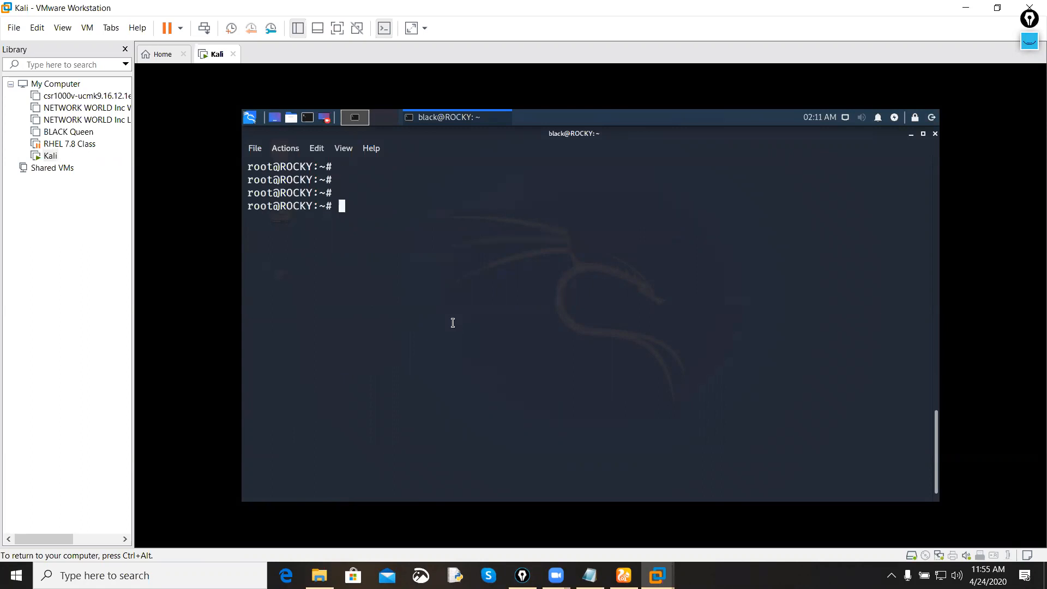
Step: Enlarge the terminal text by four zoom levels
key("ctrl+plus")
key("ctrl+plus")
key("ctrl+plus")
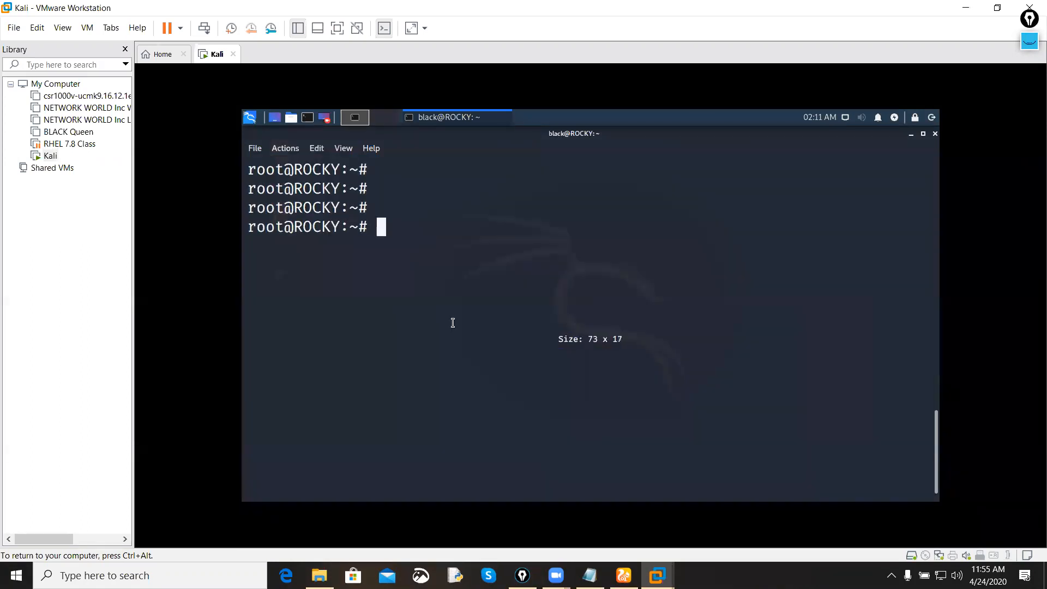
key("ctrl+plus")
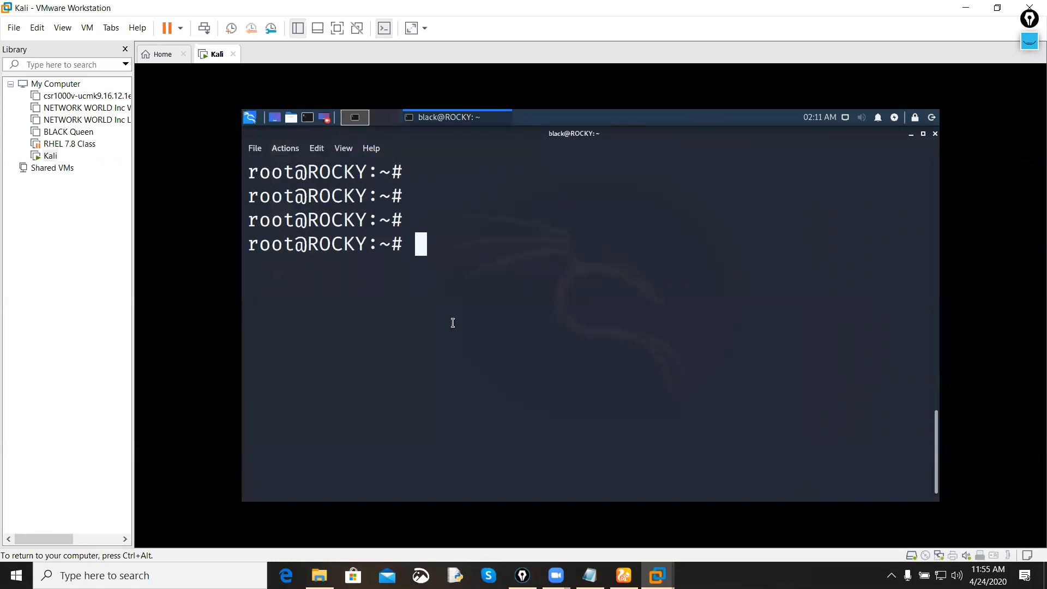
Step: Show the annotation tools, handwrite "Root" and "PC name" below the matching parts of the last terminal prompt, and underline both labels
left_click(1030, 40)
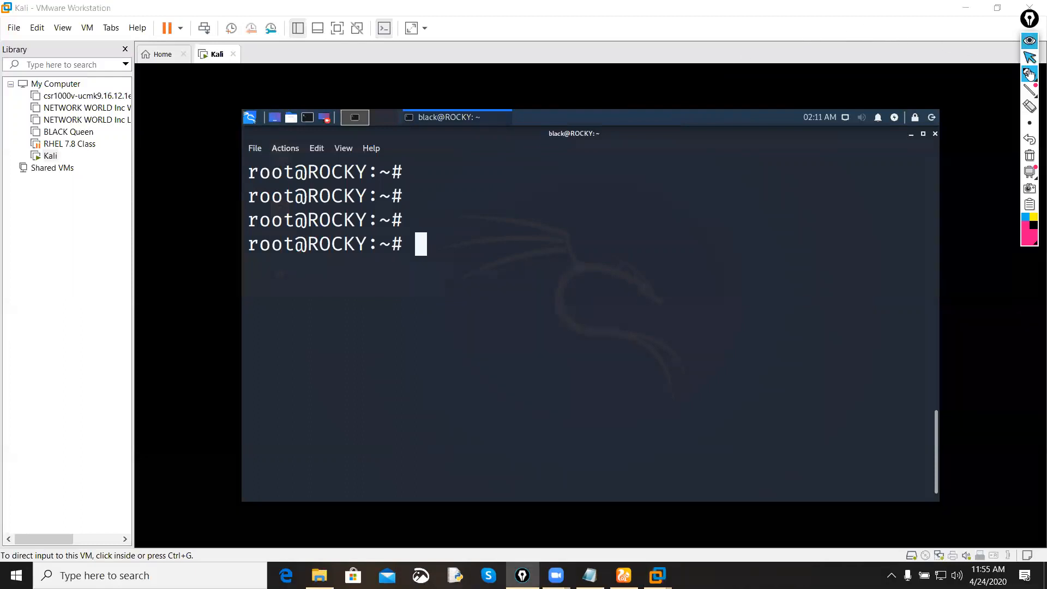
left_click(980, 76)
mouse_move(268, 259)
left_mouse_down()
mouse_move(310, 373)
mouse_move(307, 426)
mouse_move(346, 397)
mouse_move(398, 388)
mouse_move(396, 378)
left_mouse_up()
left_click_drag(335, 276, 408, 285)
left_click_drag(353, 322, 381, 324)
mouse_move(420, 354)
left_mouse_down()
mouse_move(434, 389)
mouse_move(428, 366)
left_mouse_up()
left_click_drag(454, 340, 468, 363)
mouse_move(482, 328)
left_mouse_down()
mouse_move(512, 342)
mouse_move(587, 325)
mouse_move(611, 284)
left_mouse_up()
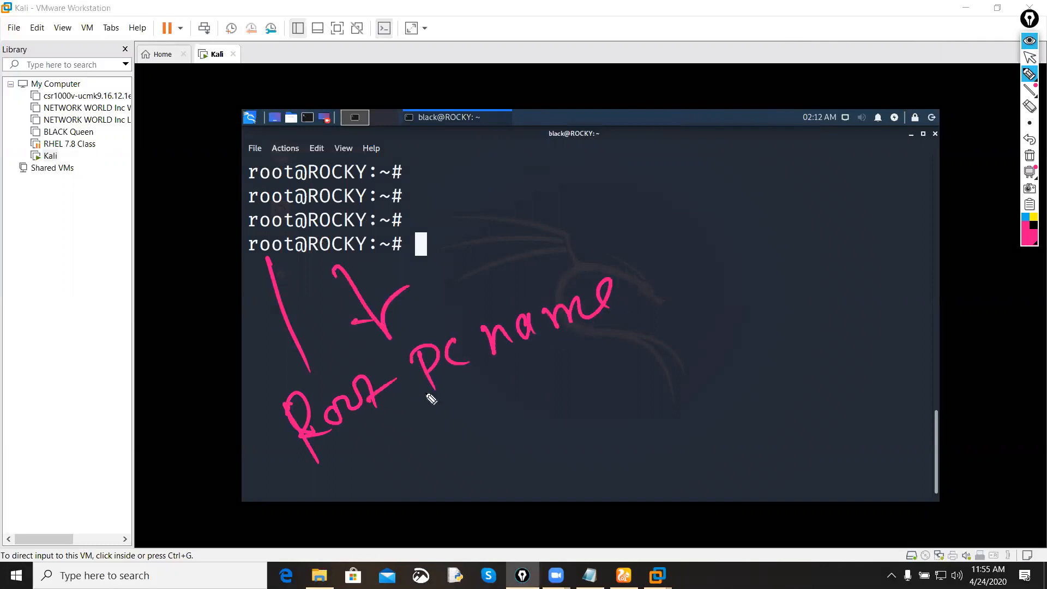
left_click_drag(420, 399, 620, 324)
left_click_drag(261, 484, 352, 428)
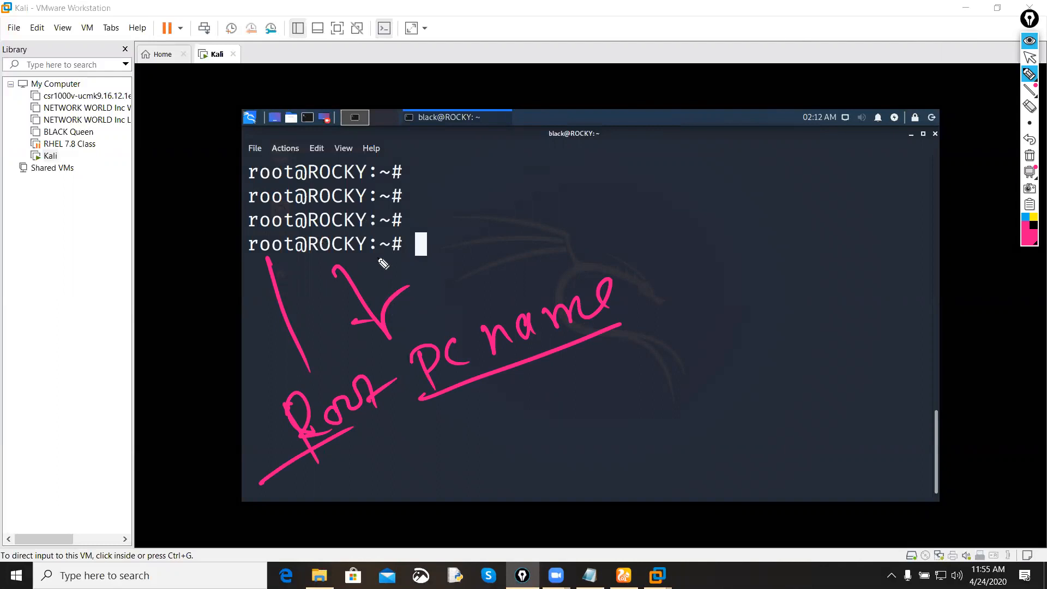
Step: Draw a pointer line from the prompt's ~ and #, handwrite both symbols large in the empty terminal area, and circle the #
left_click_drag(383, 249, 626, 223)
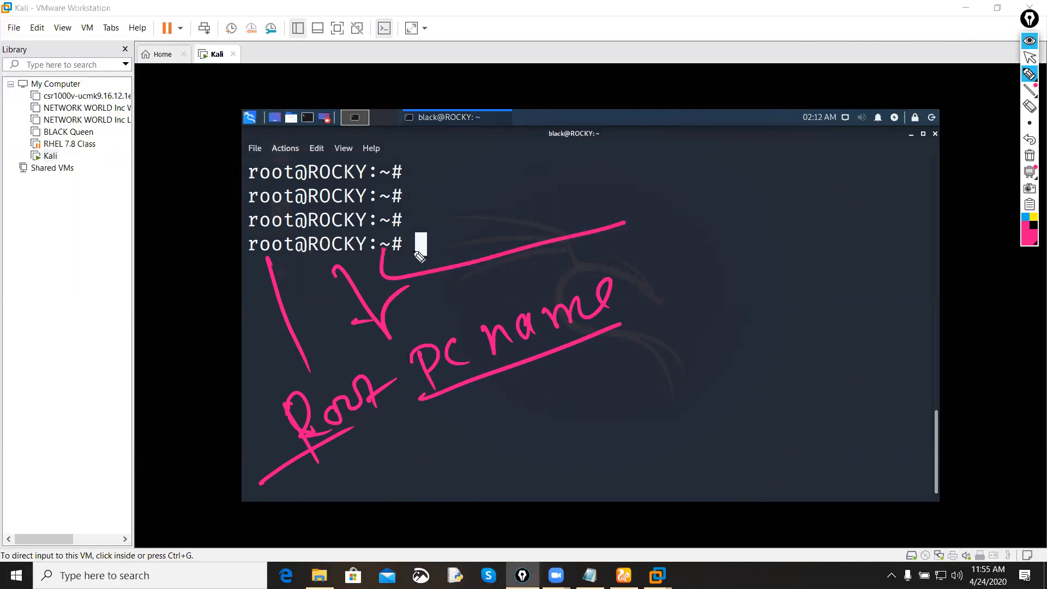
mouse_move(532, 446)
left_mouse_down()
mouse_move(603, 394)
mouse_move(654, 442)
left_mouse_up()
left_click_drag(673, 382, 665, 436)
mouse_move(638, 420)
left_mouse_down()
mouse_move(680, 410)
mouse_move(677, 423)
left_mouse_up()
mouse_move(707, 375)
left_mouse_down()
mouse_move(738, 409)
mouse_move(704, 363)
left_mouse_up()
Step: Handwrite an underlined "Privileged" and a circled "Root" beside the # symbol, clear all annotations and hide the annotation tools
left_click_drag(712, 259, 731, 328)
mouse_move(686, 268)
left_mouse_down()
mouse_move(702, 287)
mouse_move(811, 278)
mouse_move(829, 243)
mouse_move(860, 241)
mouse_move(890, 219)
left_mouse_up()
left_click_drag(903, 167, 890, 234)
left_click_drag(709, 339, 904, 241)
left_click_drag(783, 386, 798, 319)
left_click_drag(794, 319, 831, 356)
mouse_move(851, 327)
left_mouse_down()
mouse_move(870, 308)
mouse_move(869, 360)
left_mouse_up()
left_click_drag(867, 337, 907, 311)
mouse_move(842, 276)
left_mouse_down()
mouse_move(747, 406)
mouse_move(856, 267)
left_mouse_up()
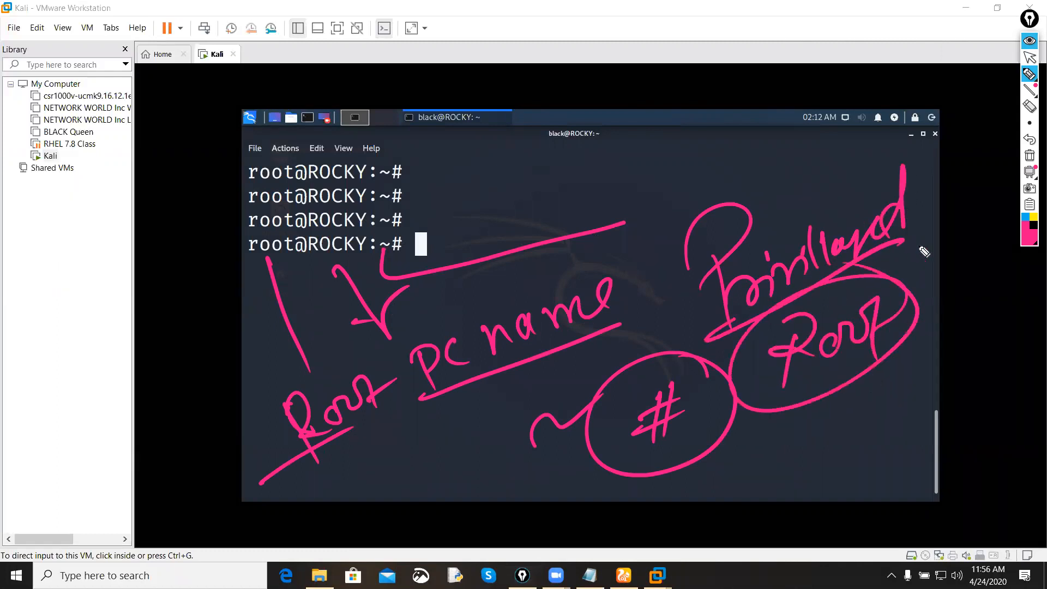
left_click(1028, 156)
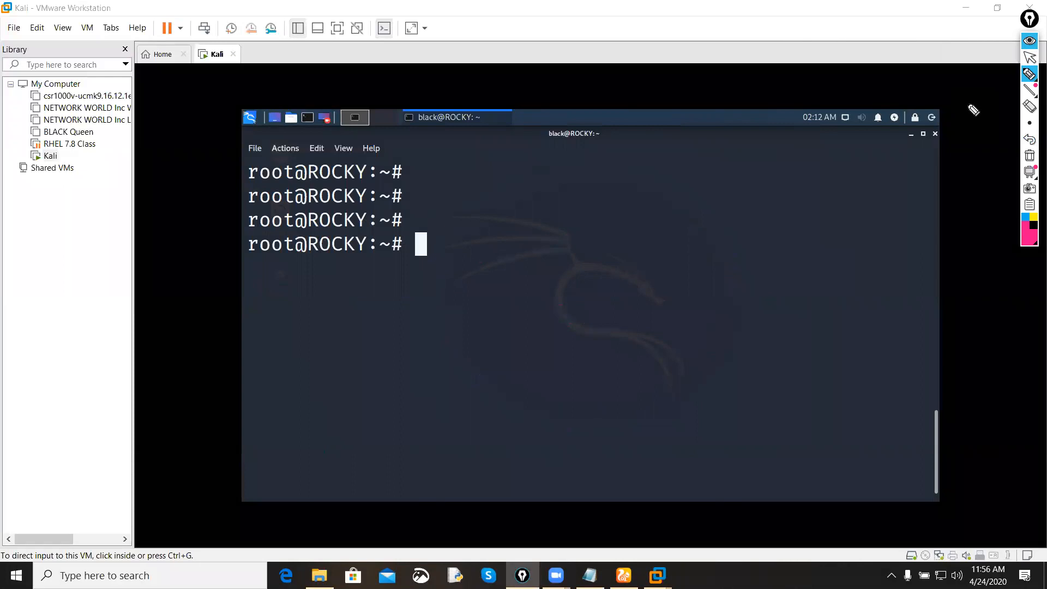
left_click(1029, 40)
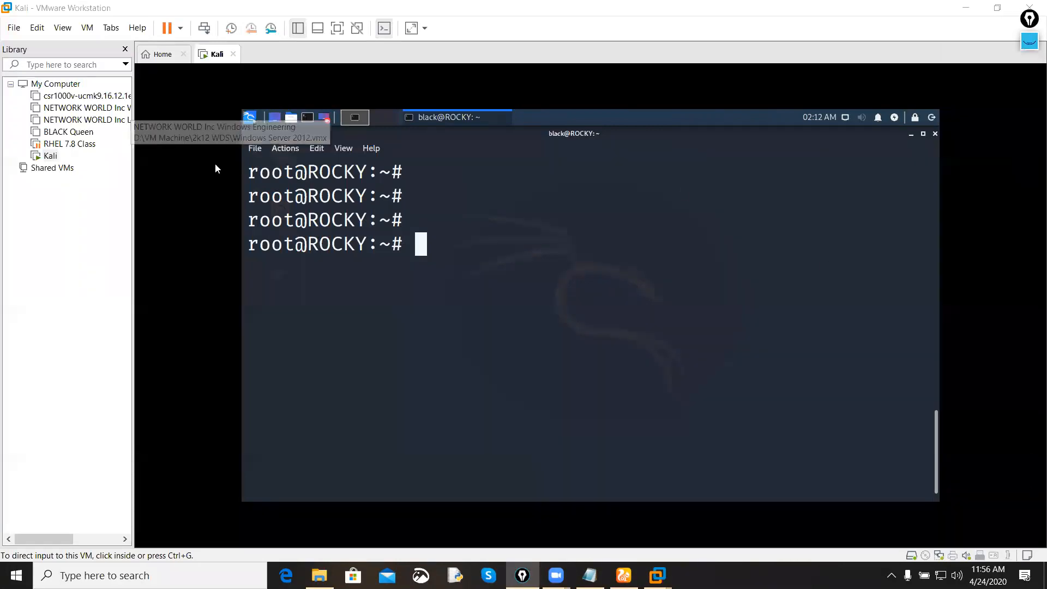
Step: Examine the tool categories and favorites in Kali's applications menu, and close the menu to return to the terminal
left_click(250, 121)
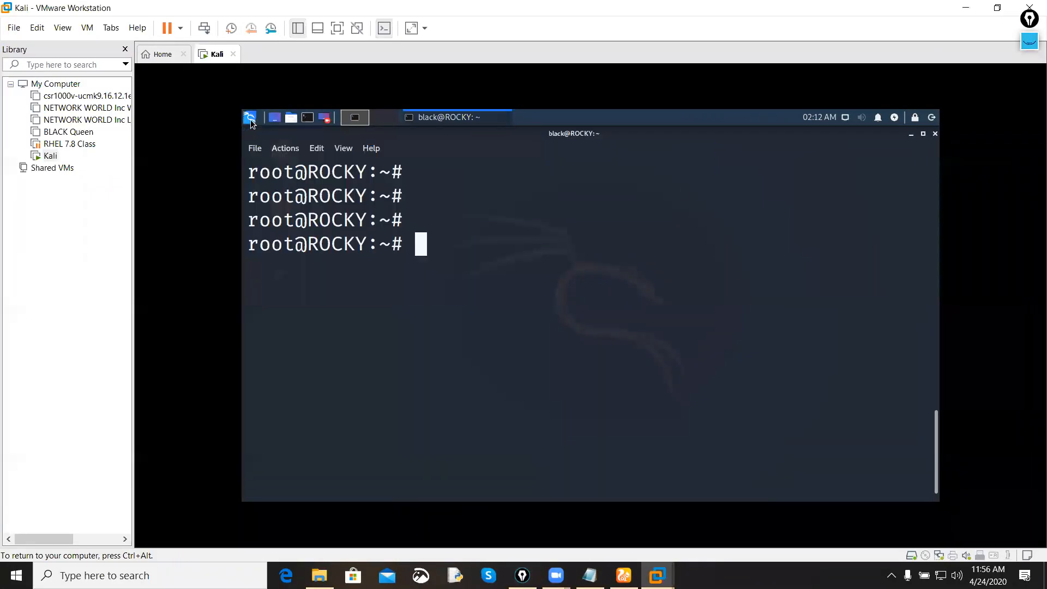
left_click(251, 121)
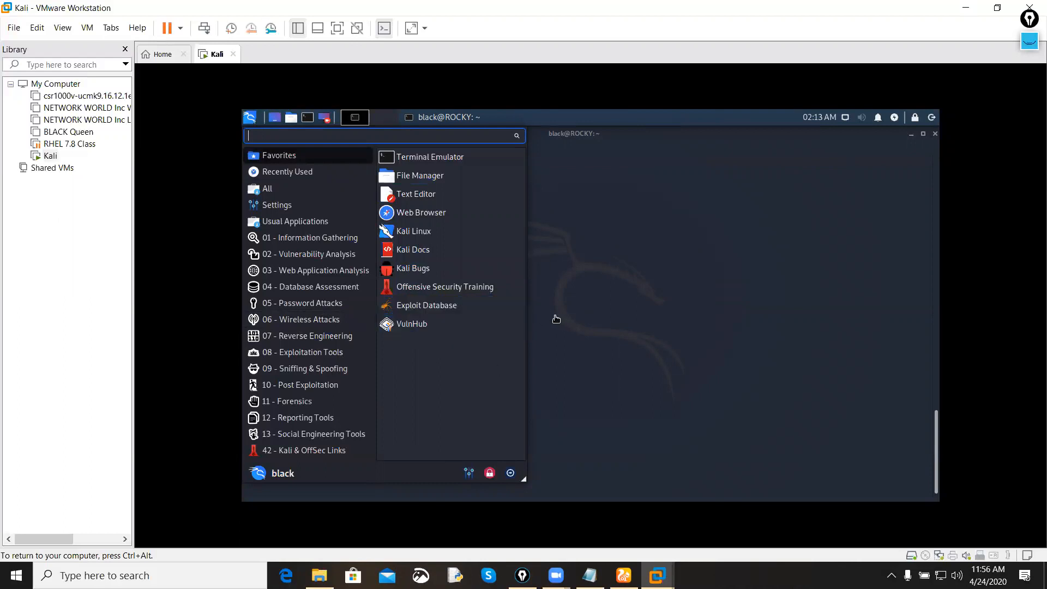
left_click(586, 301)
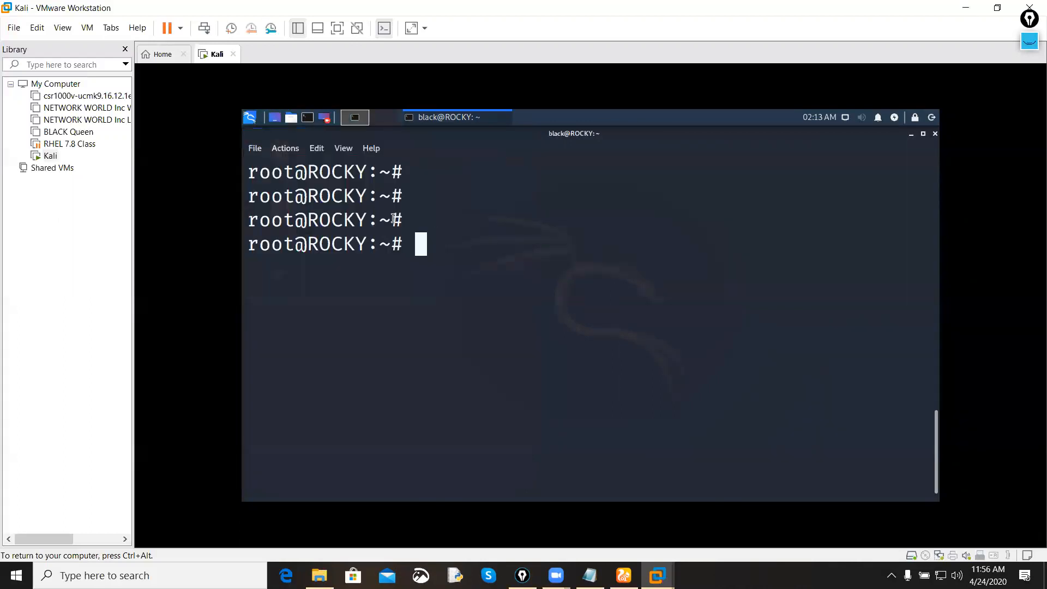
left_click(250, 118)
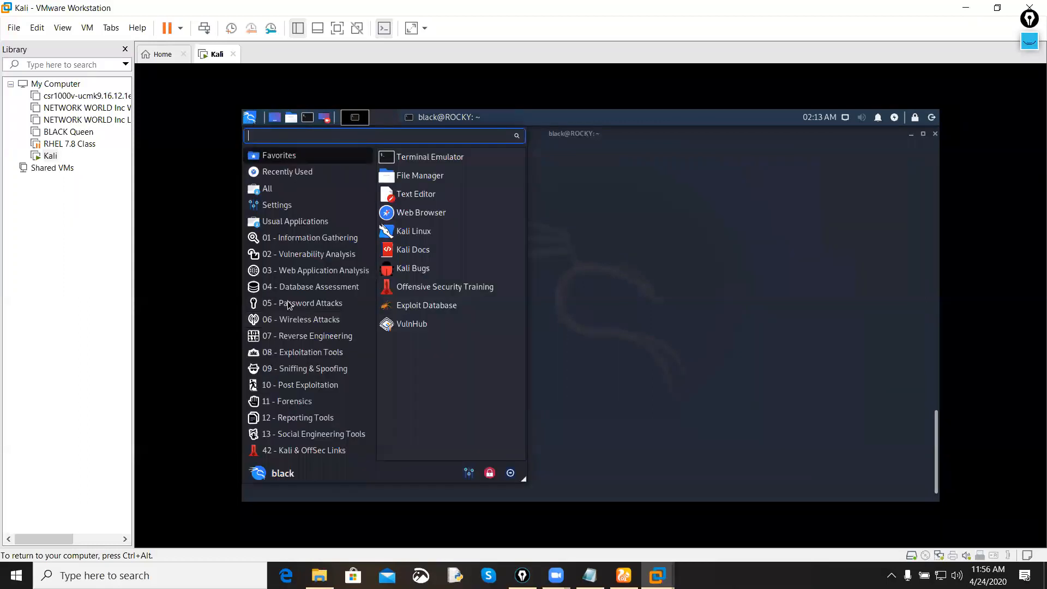
left_click(612, 284)
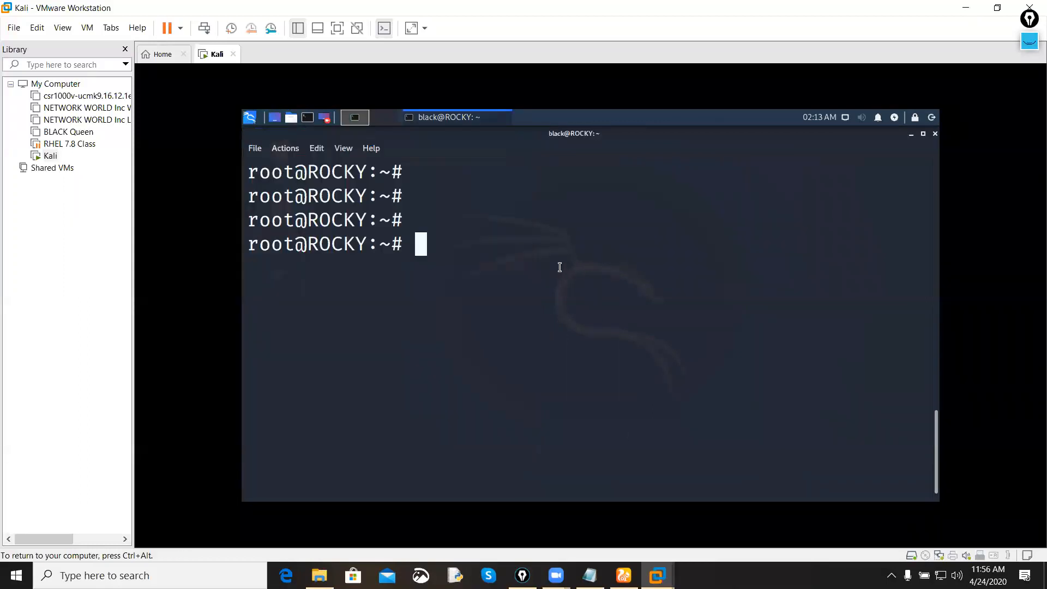